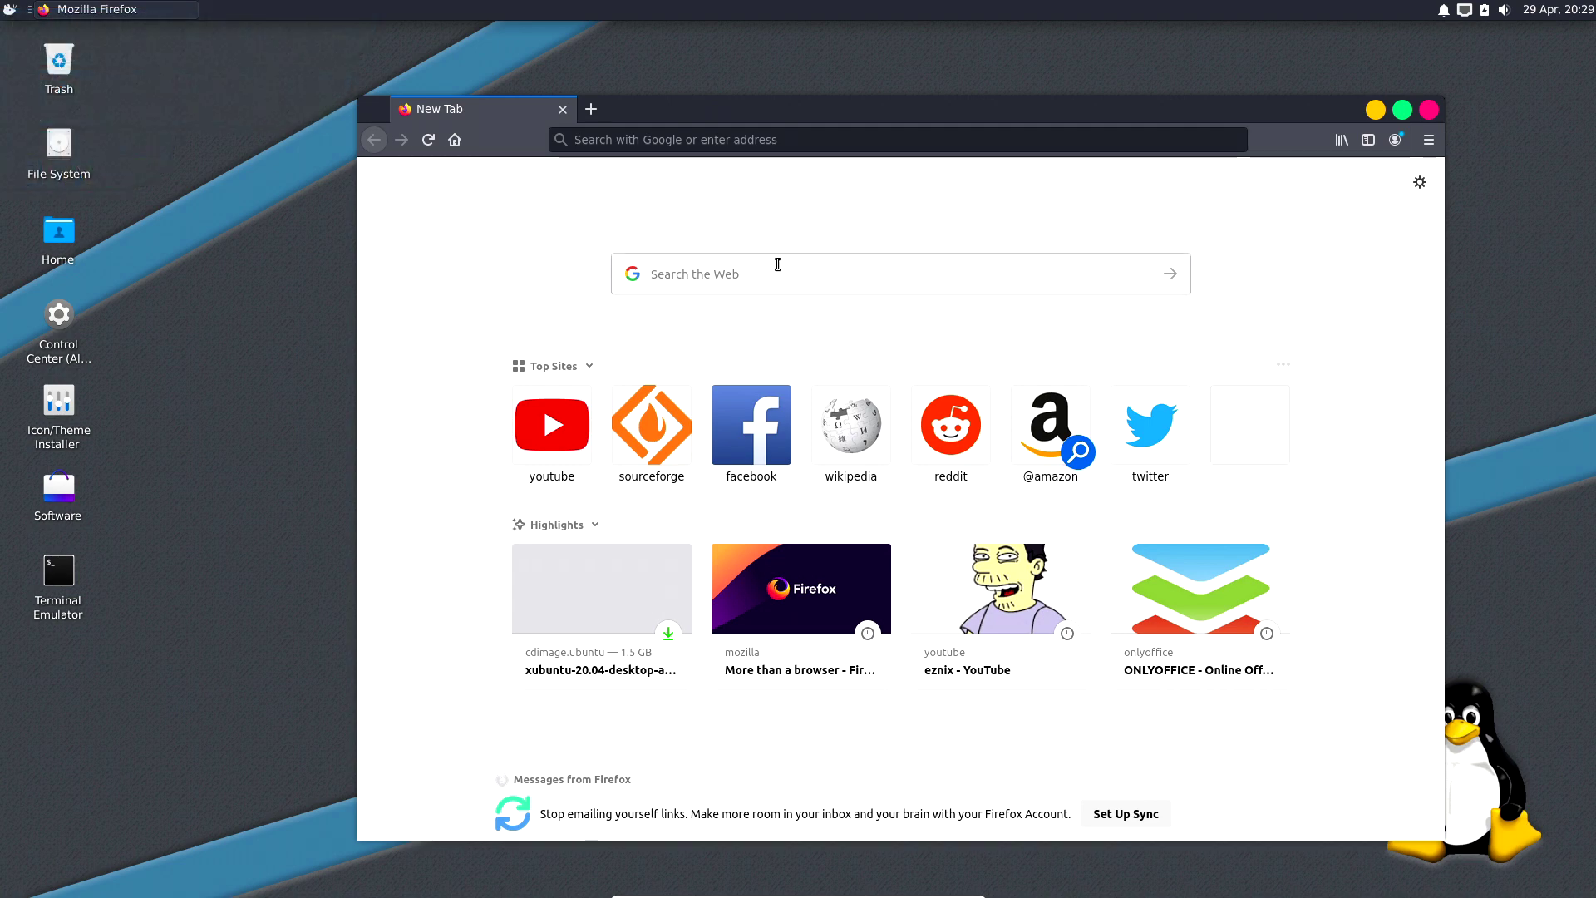
Reposition the Firefox window on the screen.
left_click_drag(659, 119, 657, 105)
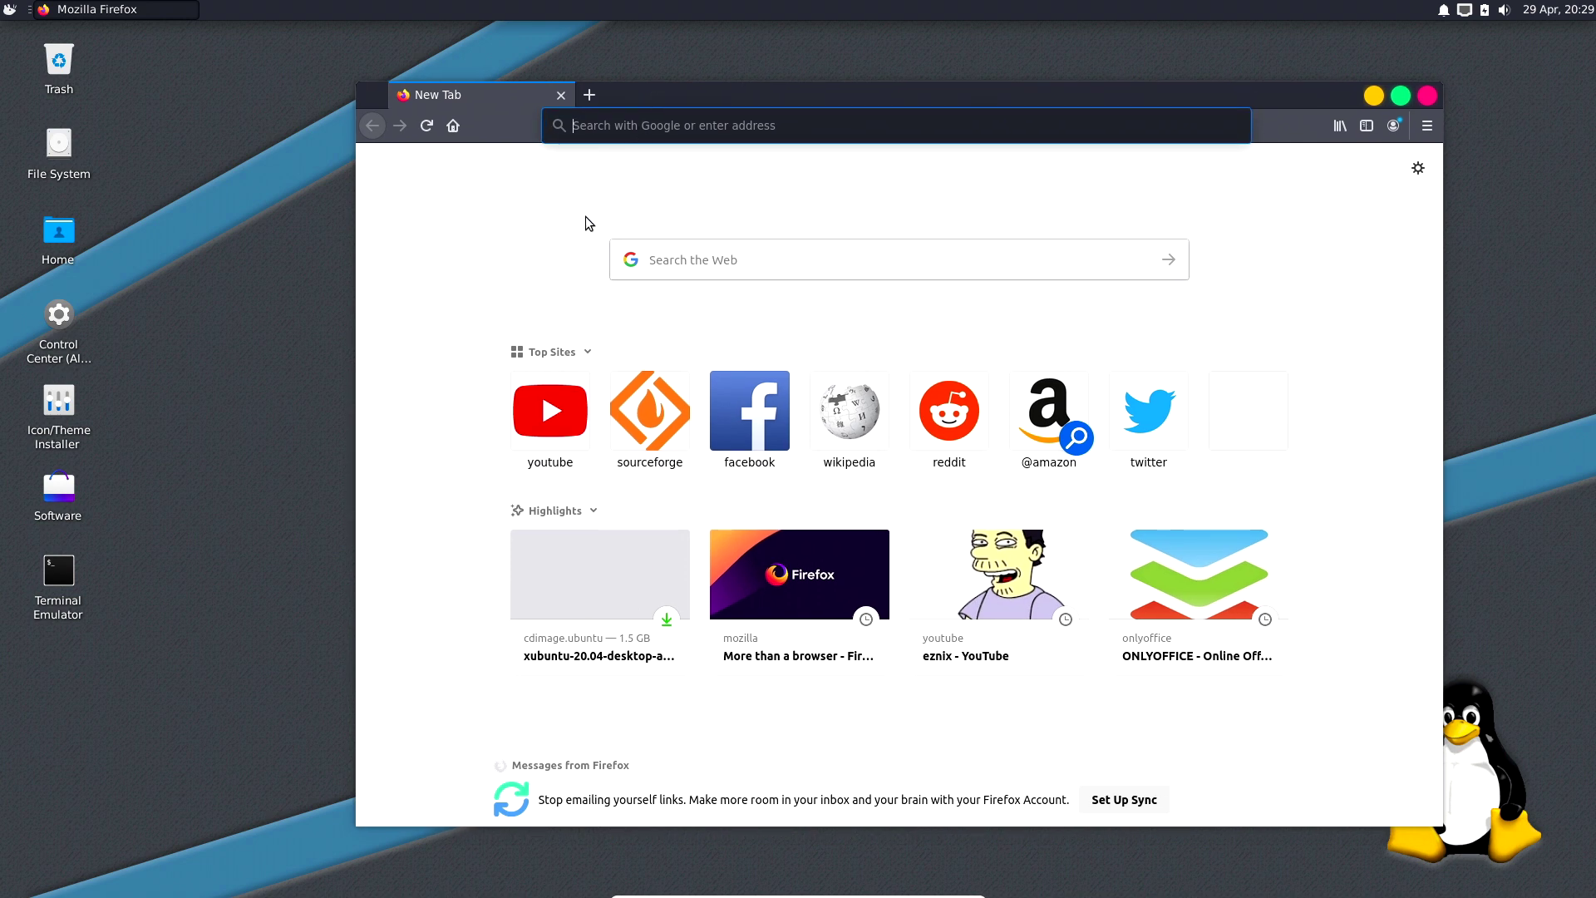
left_click_drag(658, 106, 665, 114)
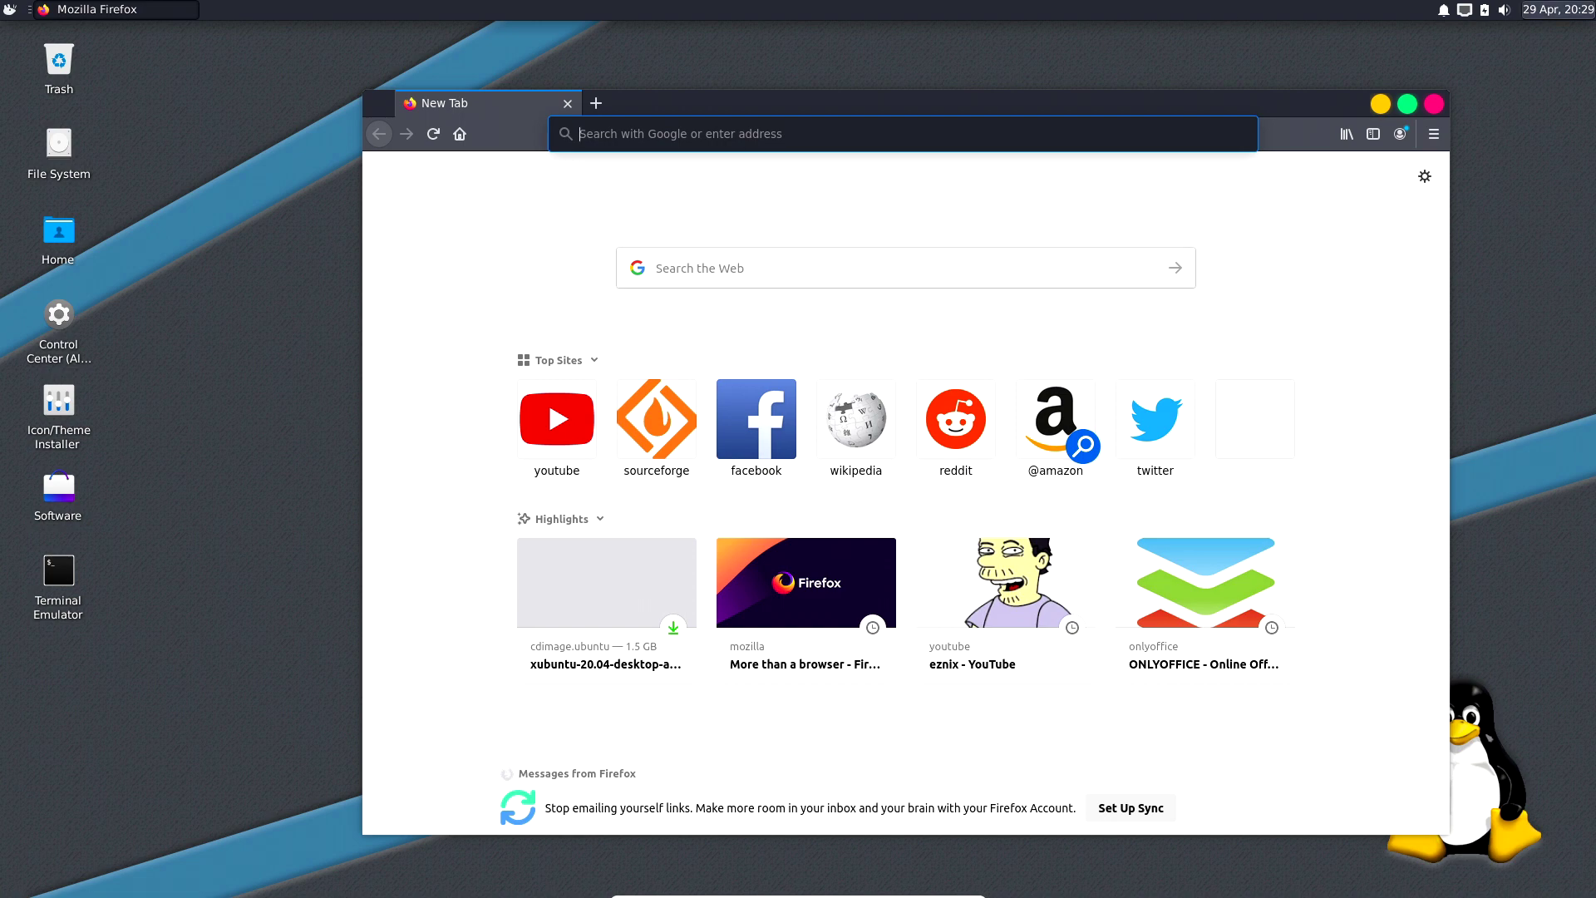
left_click_drag(995, 96, 974, 93)
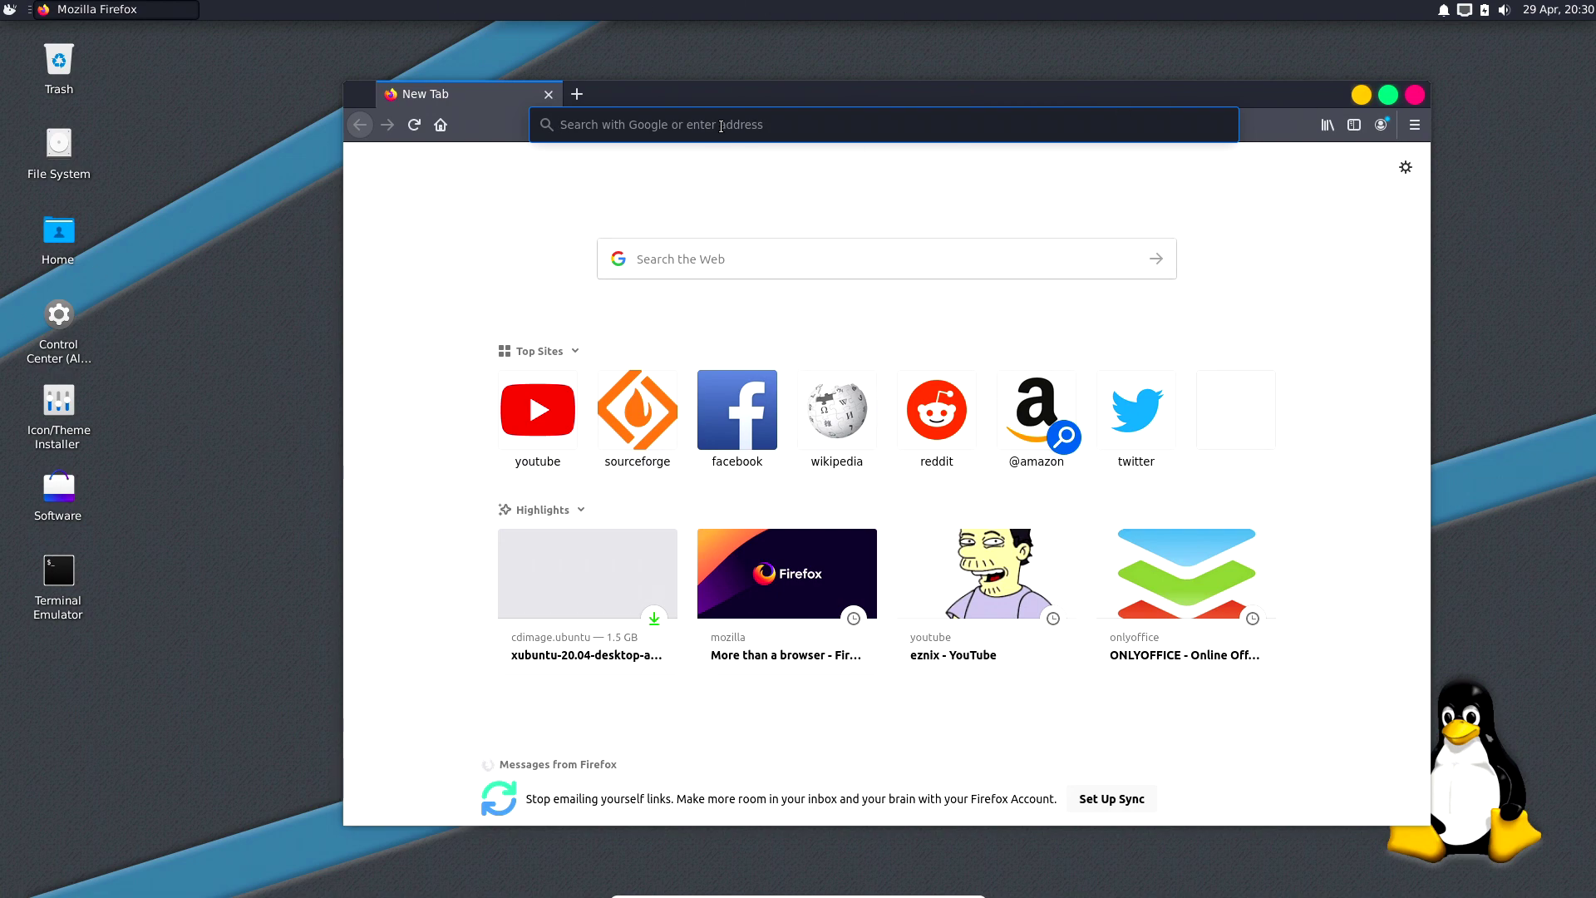
left_click_drag(735, 96, 776, 79)
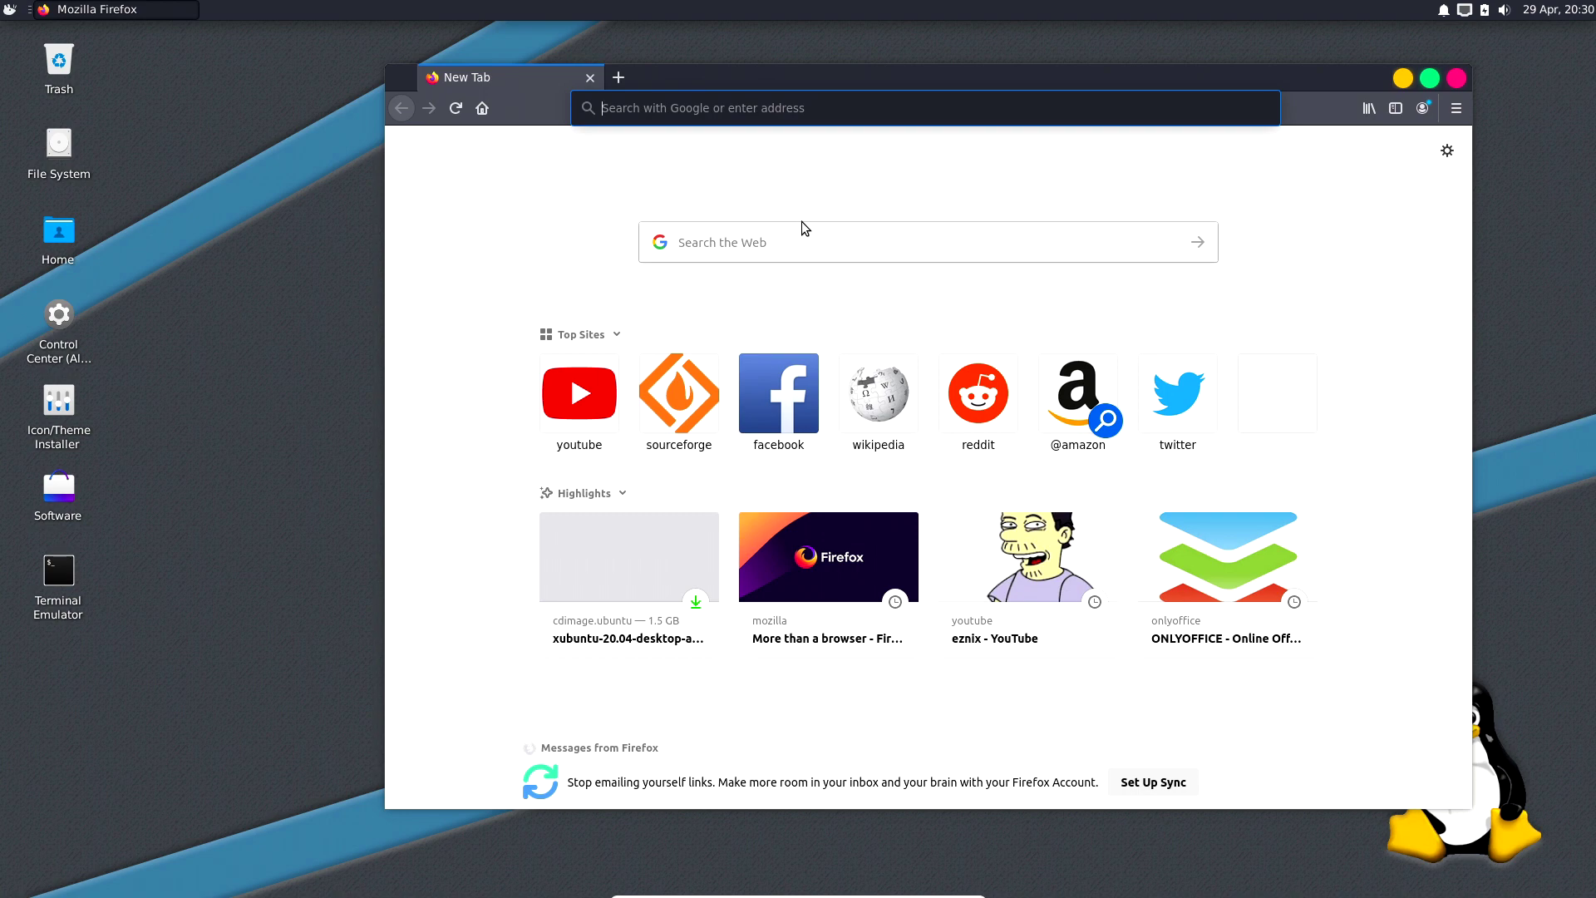
Search 'cubic ubuntu', open the Cubic in Launchpad result, and open a terminal.
type("c")
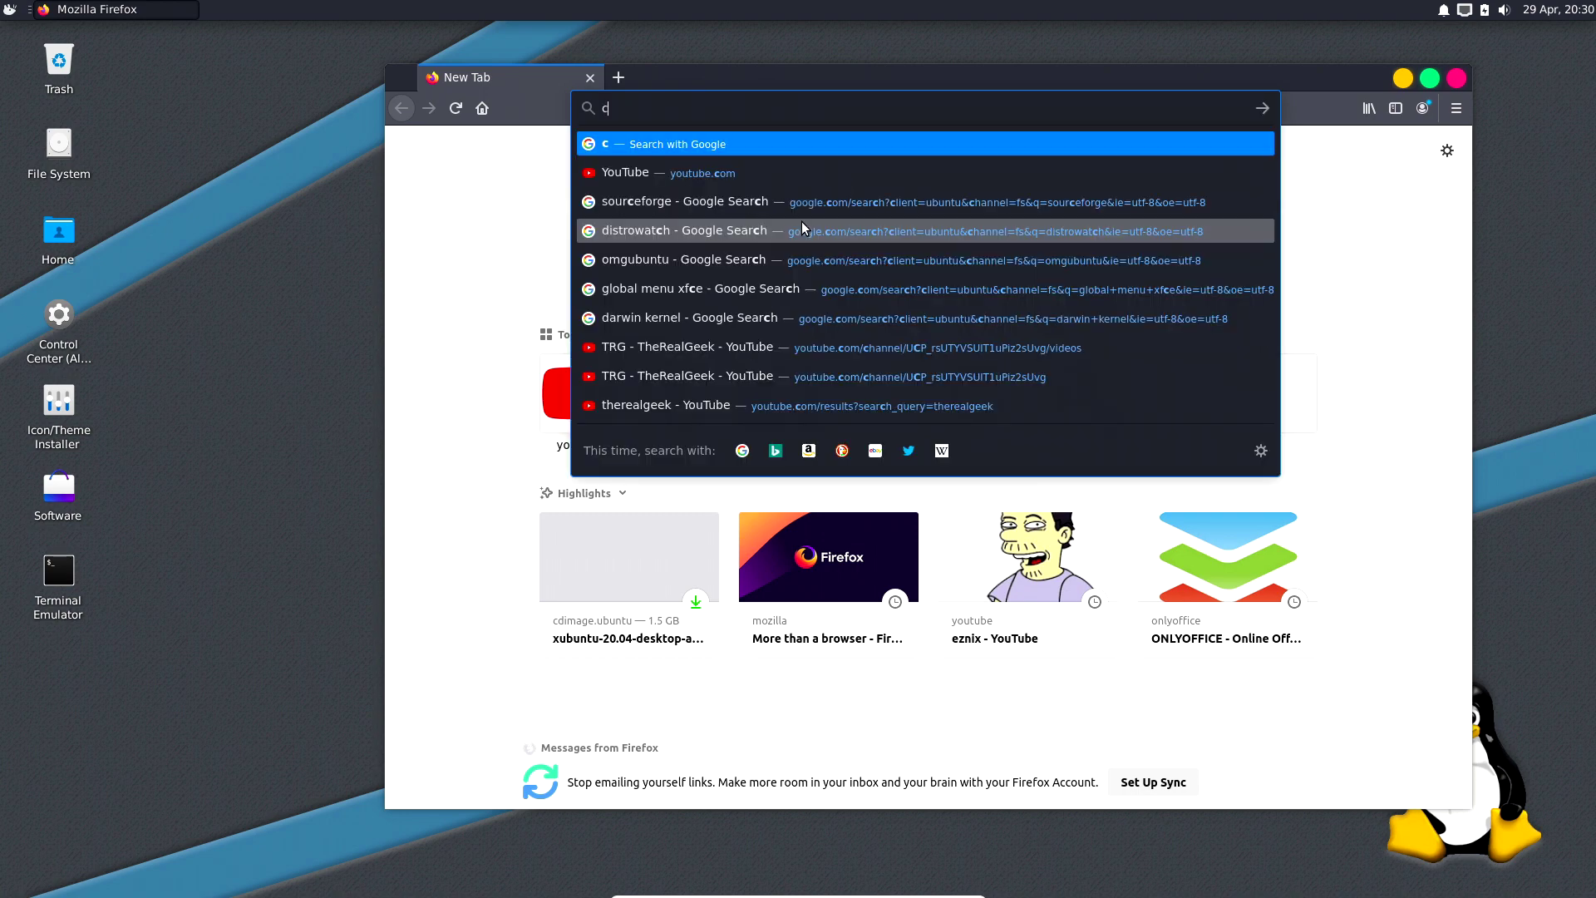
type("ubic u")
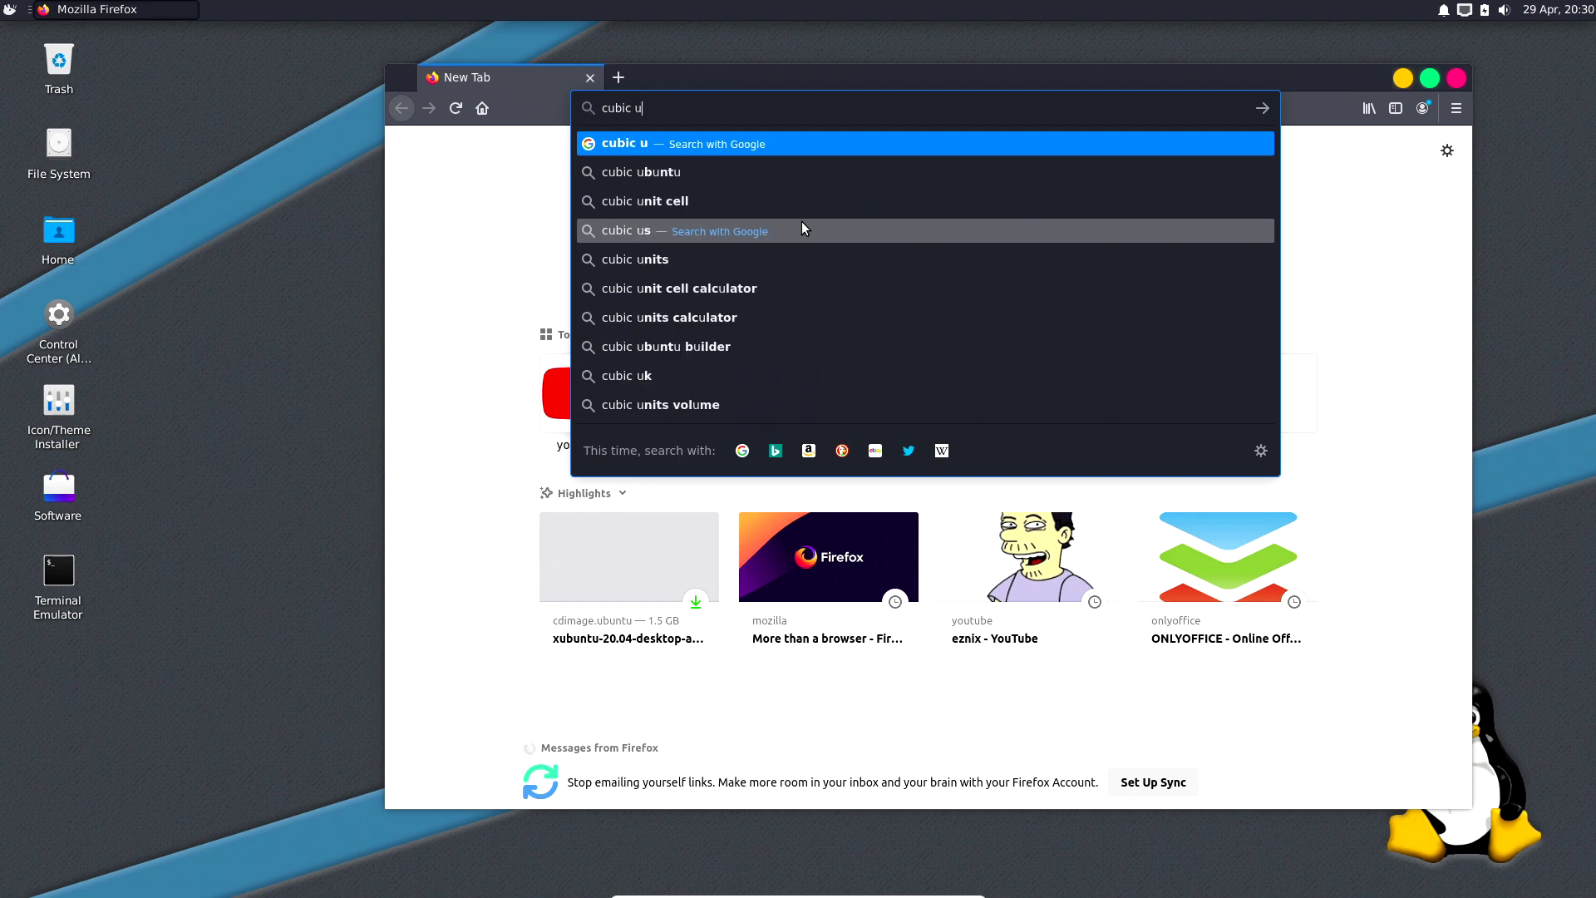
key("Down")
key("Return")
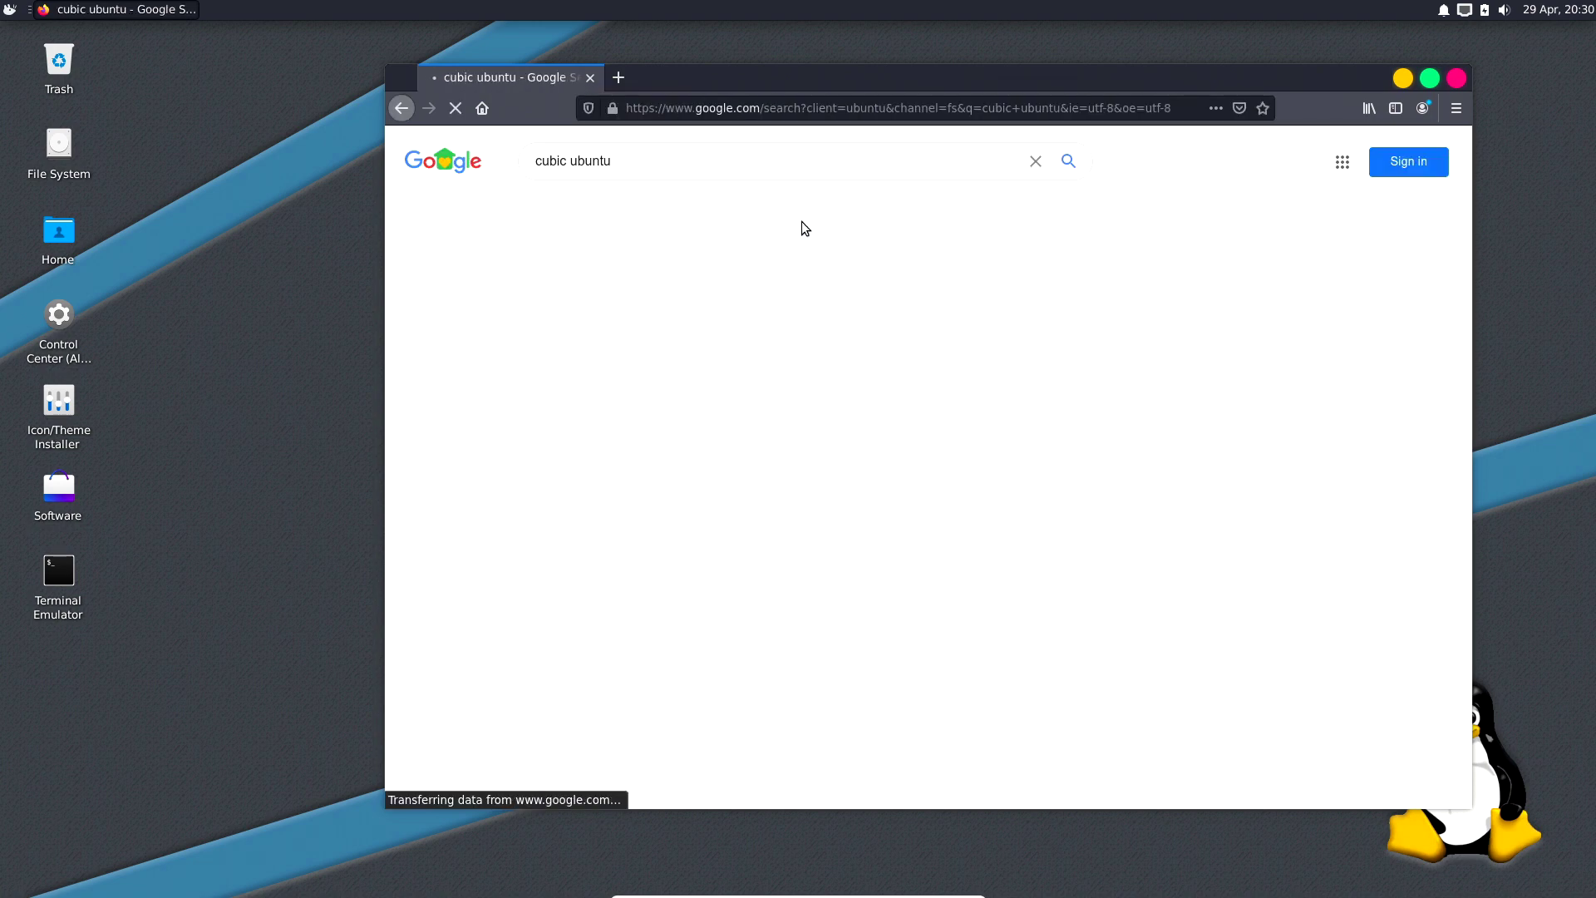
left_click(648, 302)
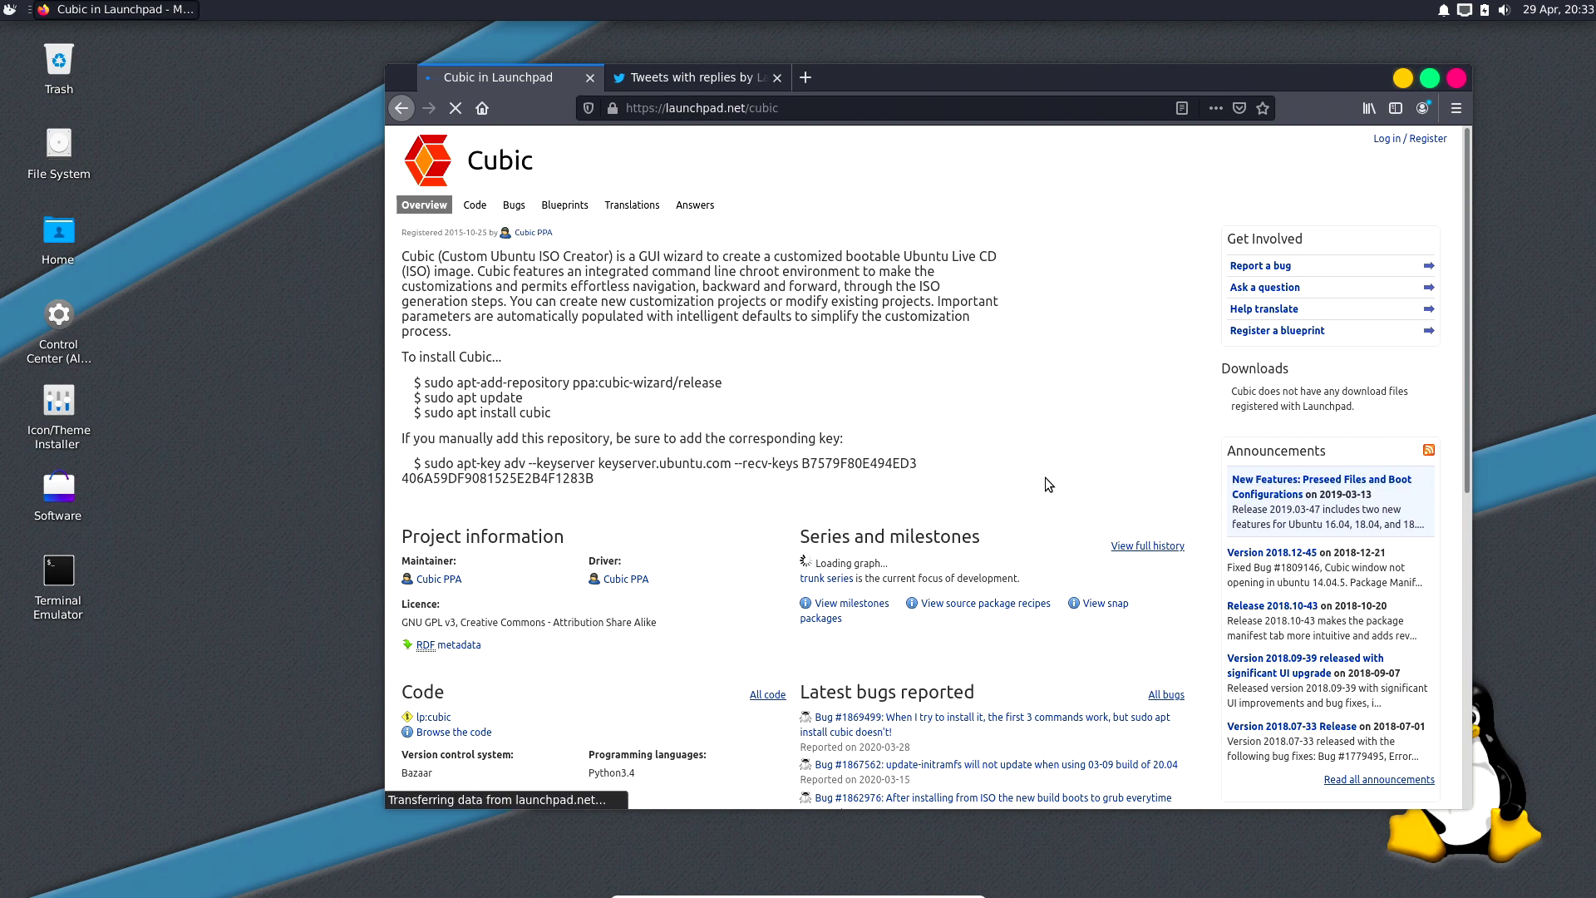
key("ctrl+alt+t")
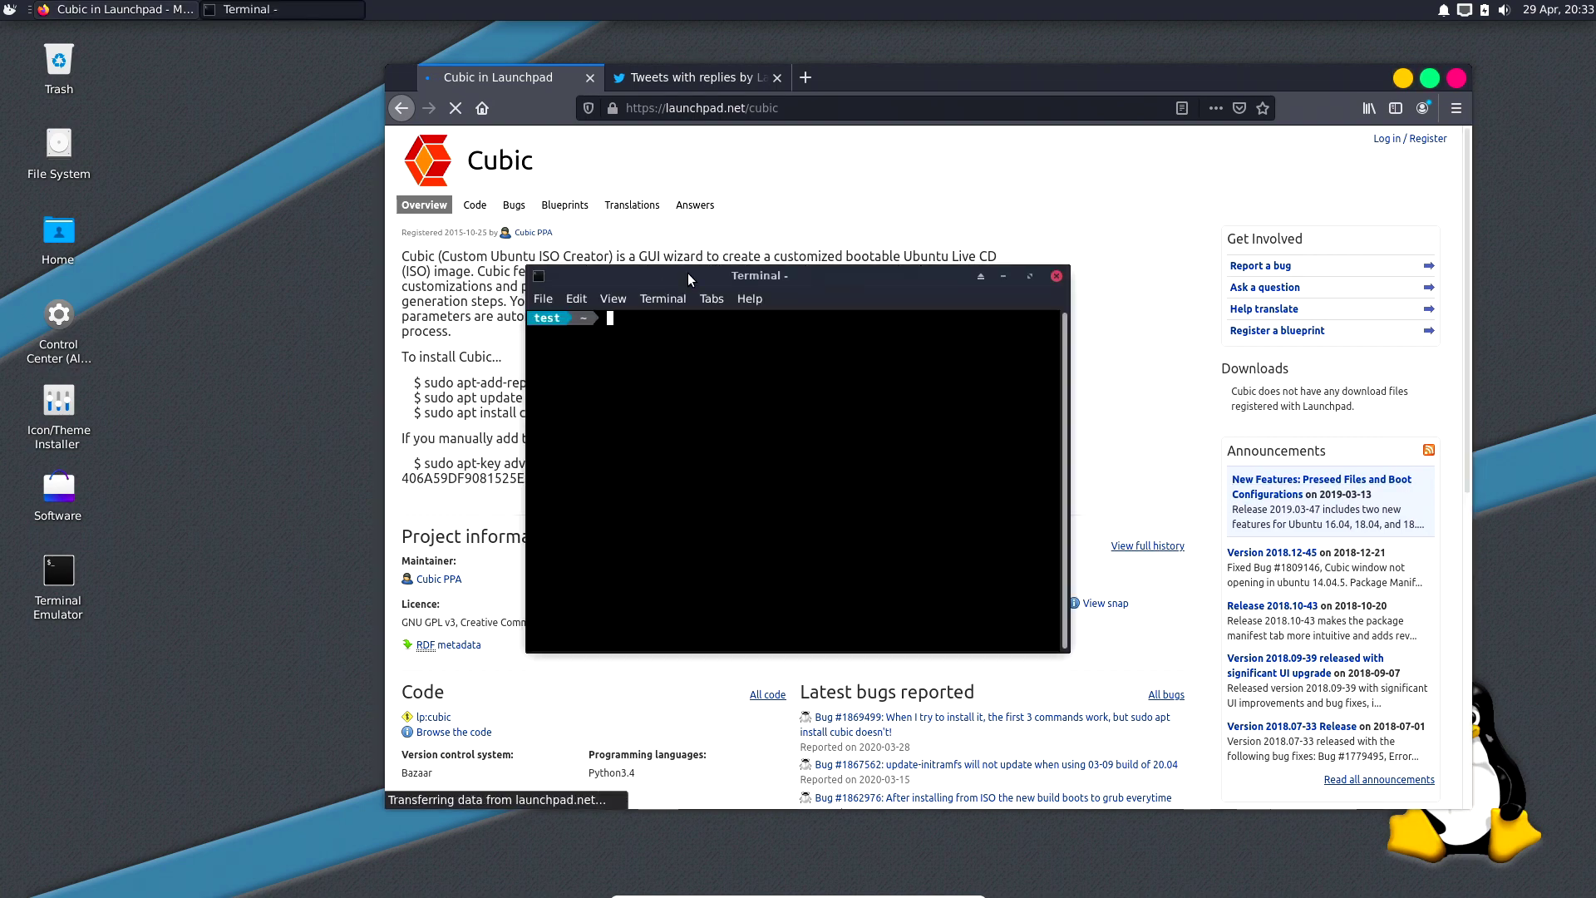
Copy the apt-add-repository command from Launchpad and run it to add the Cubic PPA.
left_click_drag(935, 83, 698, 66)
left_click_drag(1281, 383, 1288, 371)
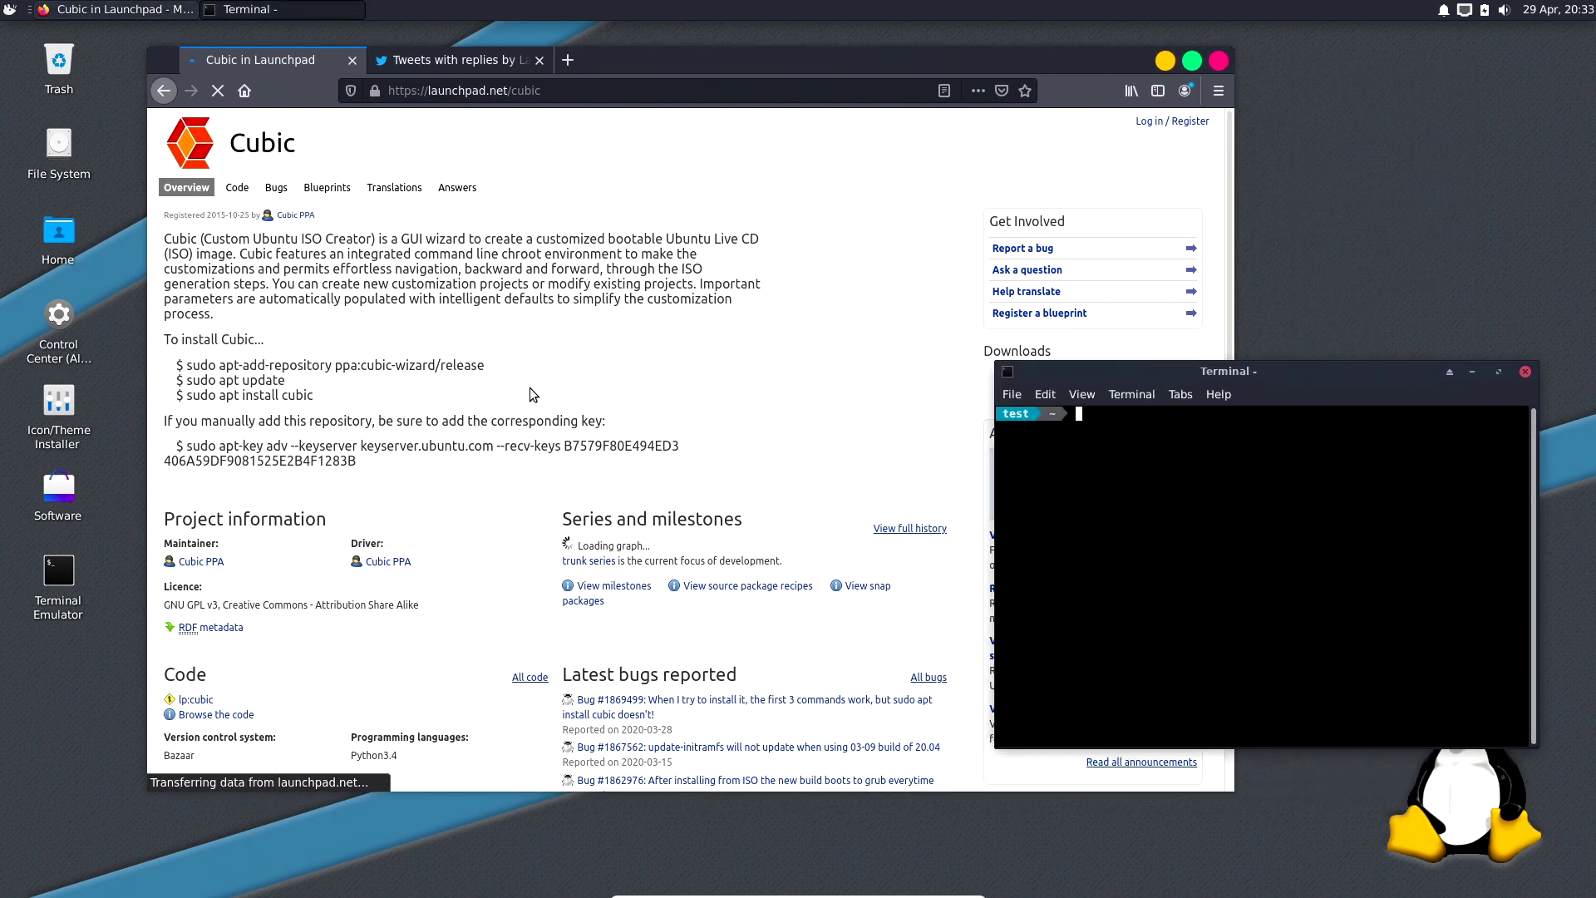
left_click_drag(484, 366, 187, 371)
right_click(229, 381)
left_click(231, 379)
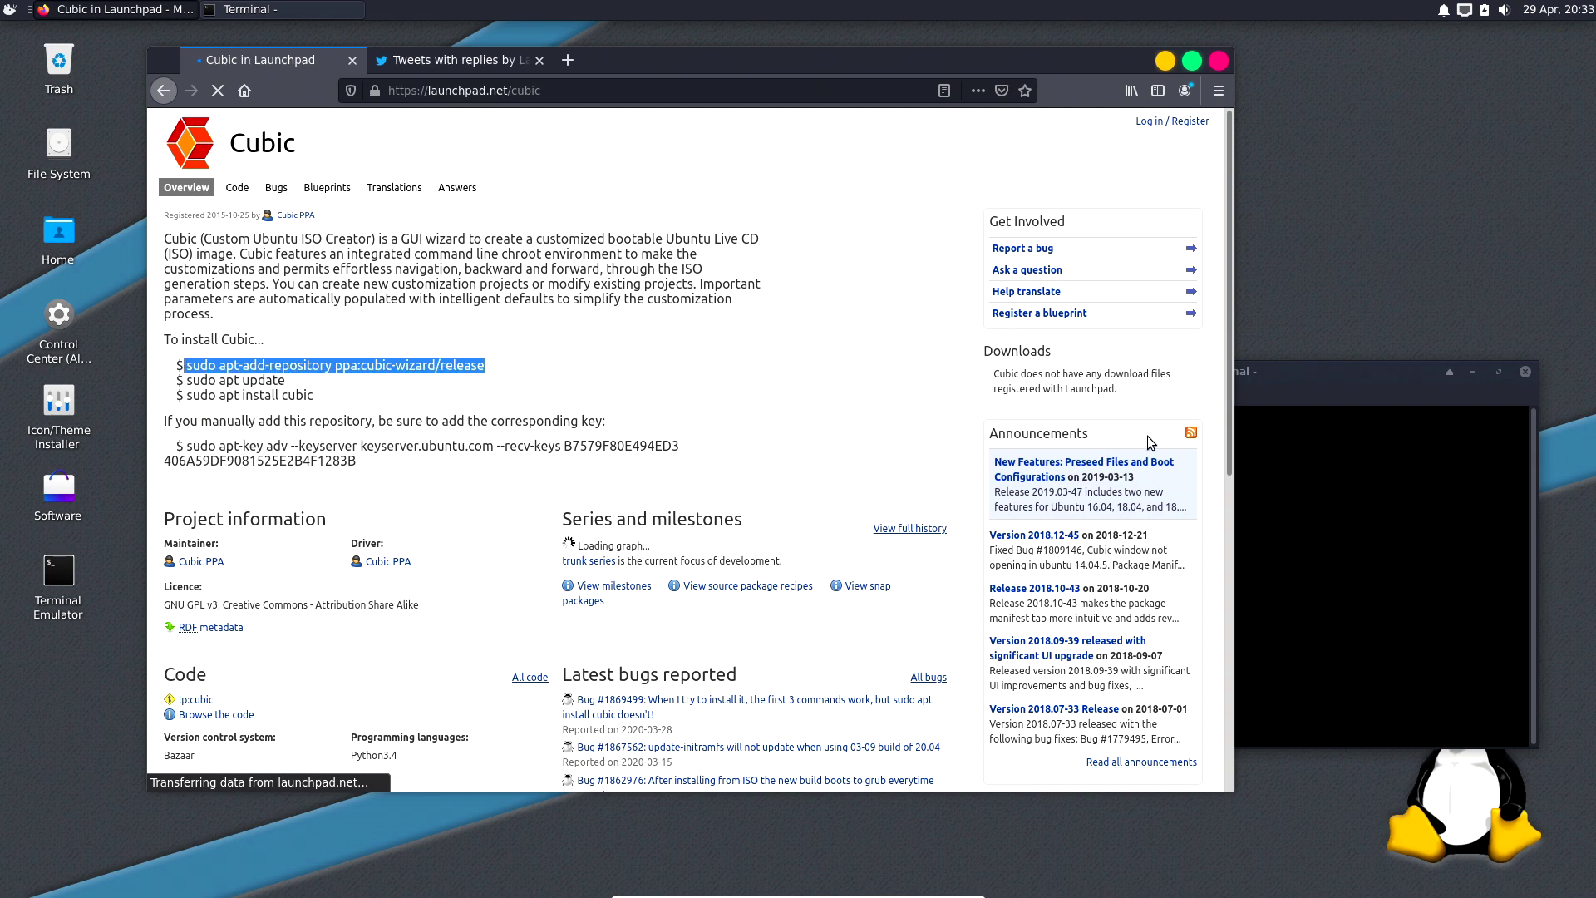
left_click(1299, 445)
key("ctrl+shift+v")
key("Return")
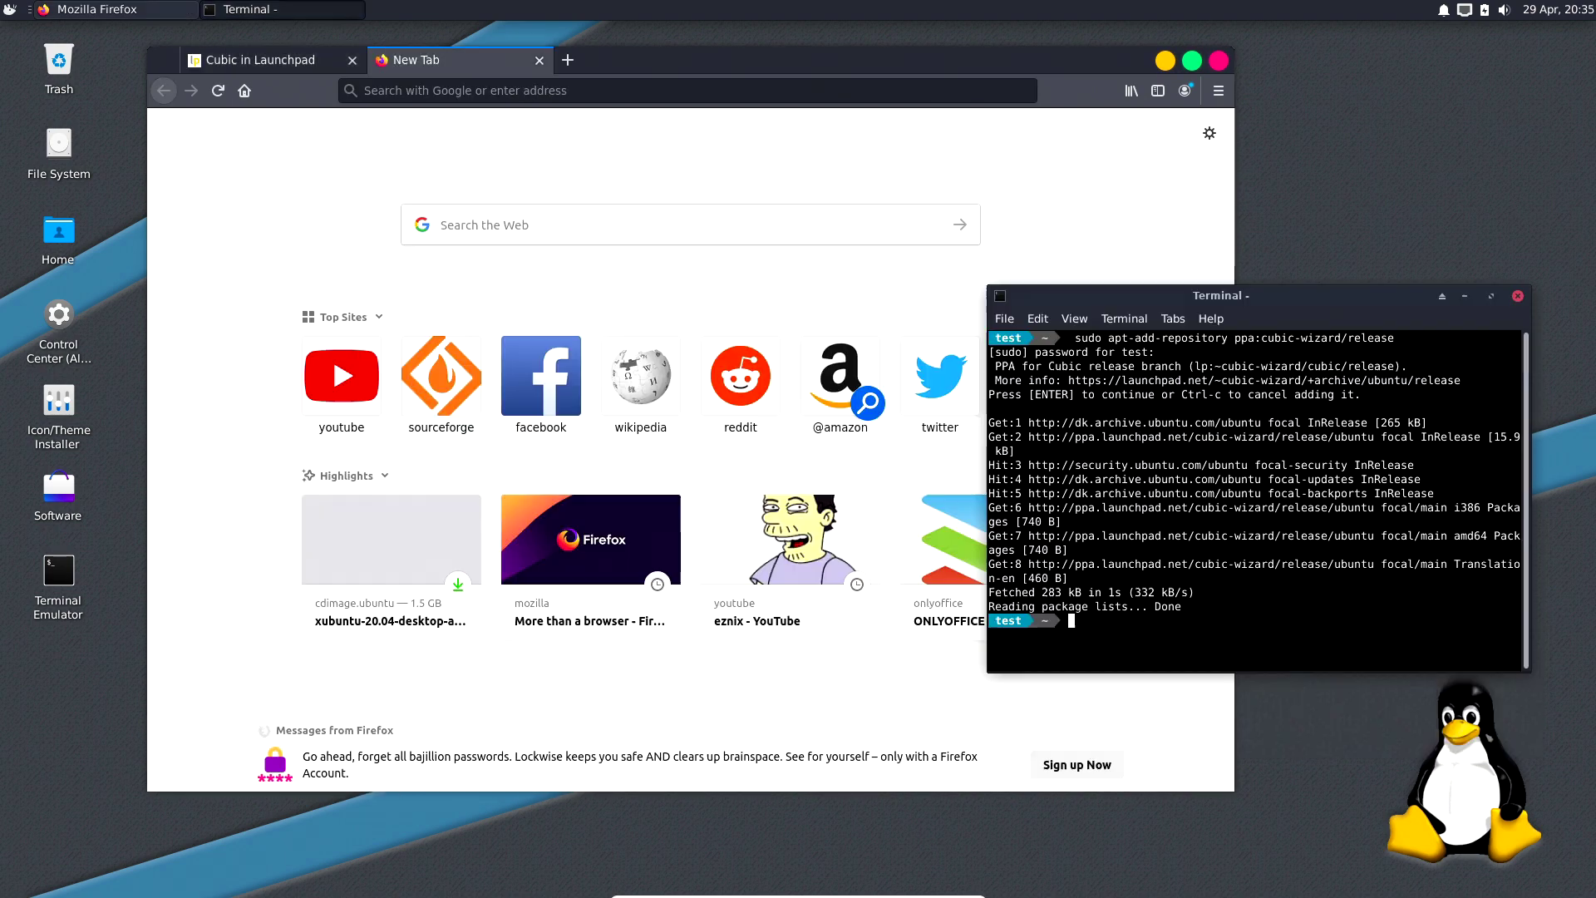
Copy and run 'sudo apt update' in the terminal to refresh package lists.
left_click(278, 70)
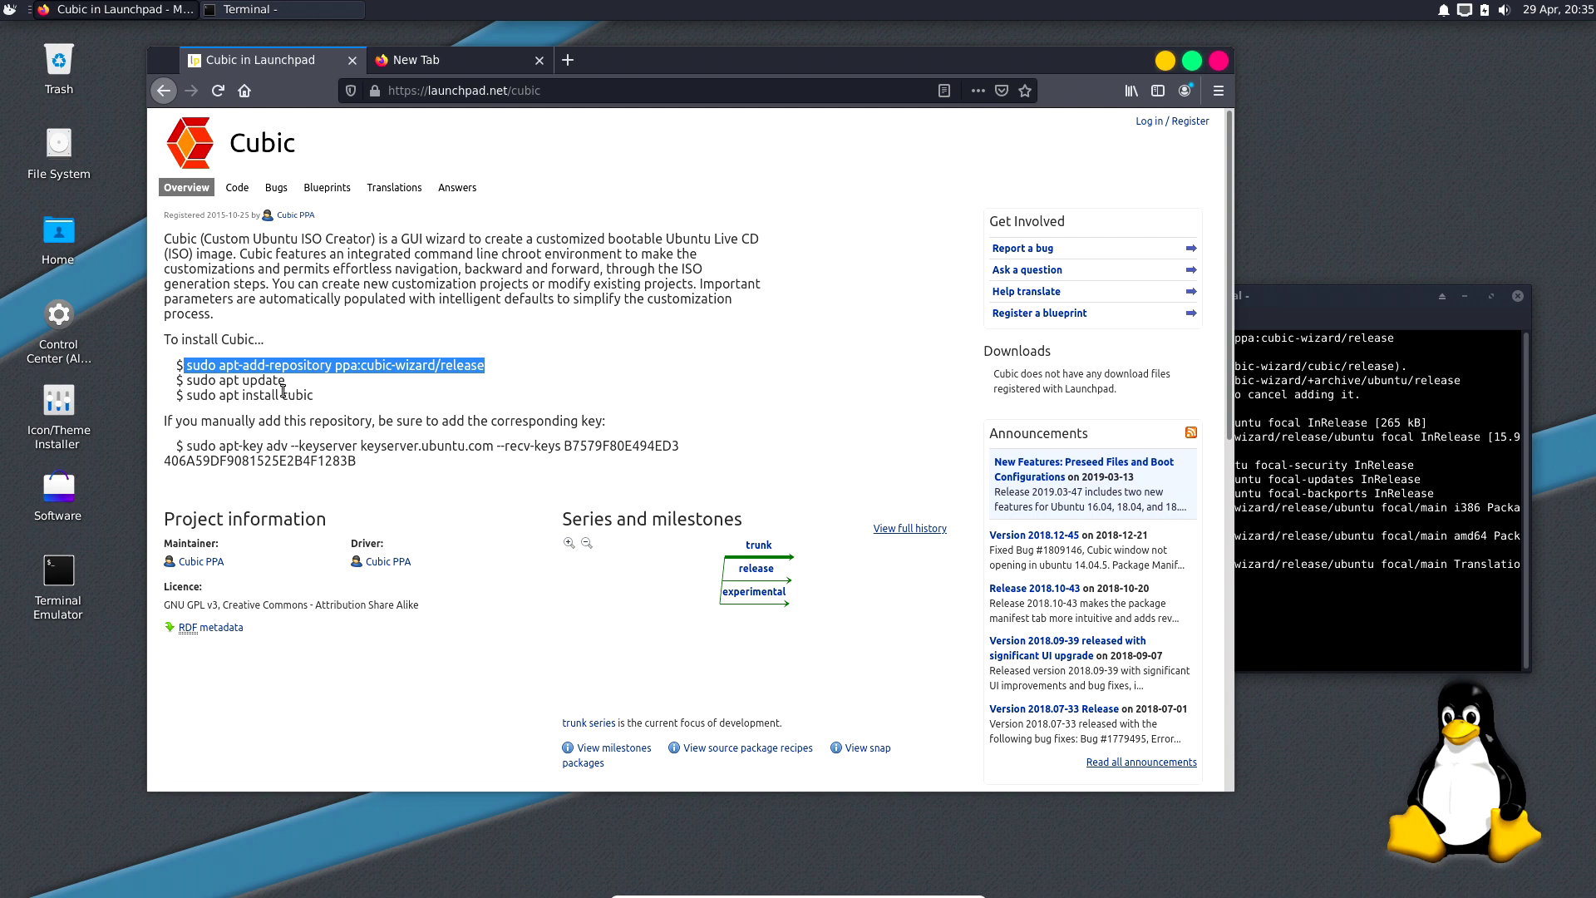
left_click_drag(291, 381, 186, 380)
right_click(192, 378)
left_click(214, 388)
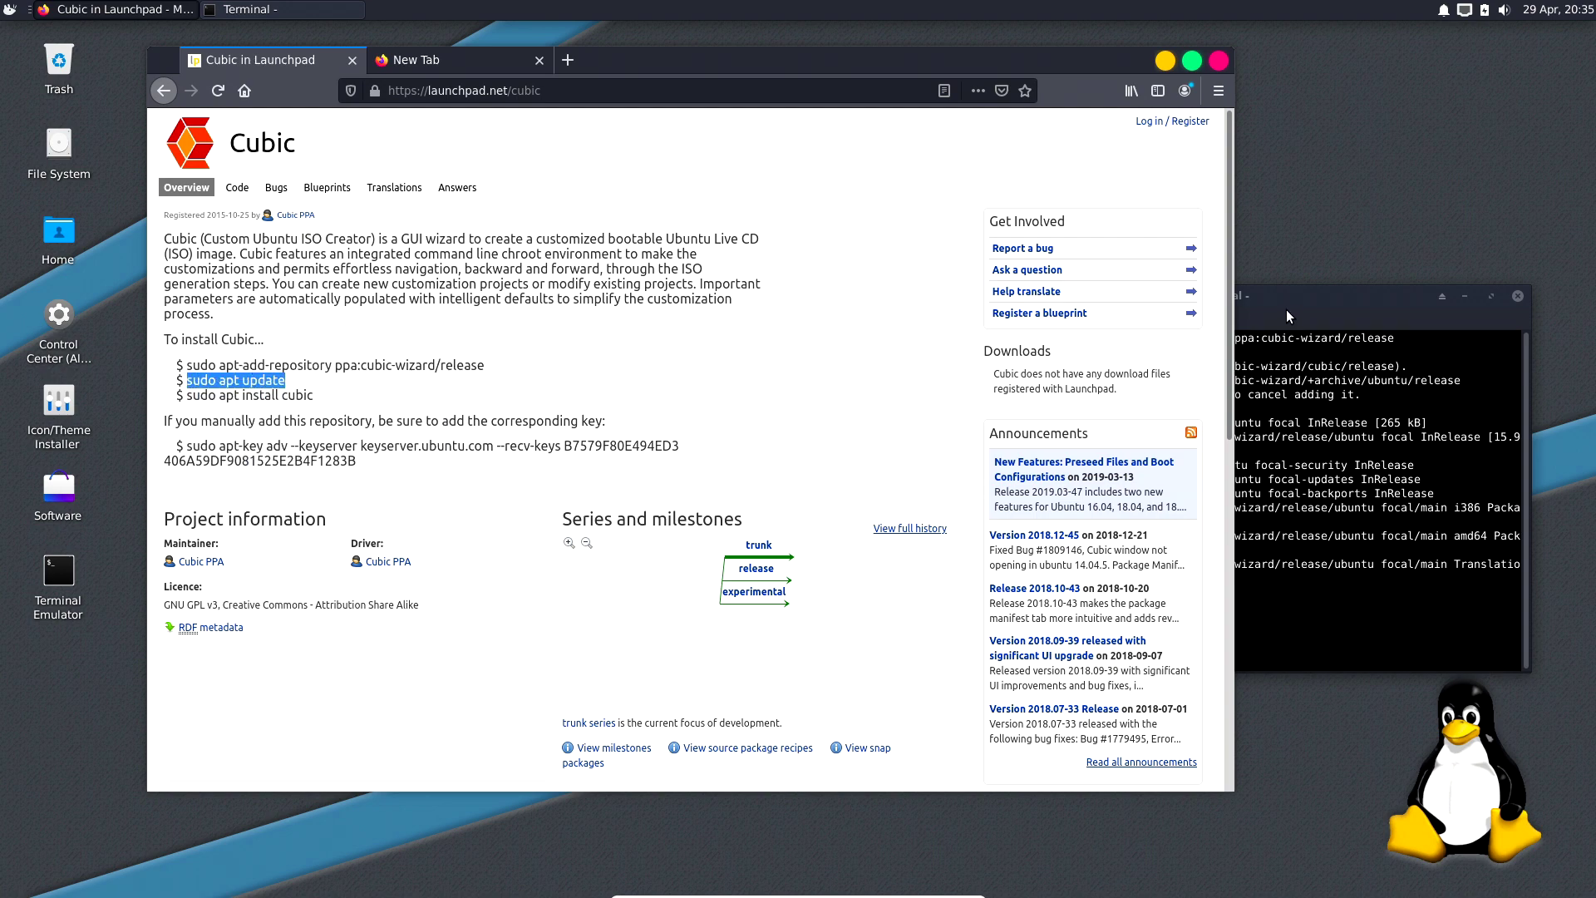
left_click(1286, 310)
key("ctrl+shift+v")
key("Return")
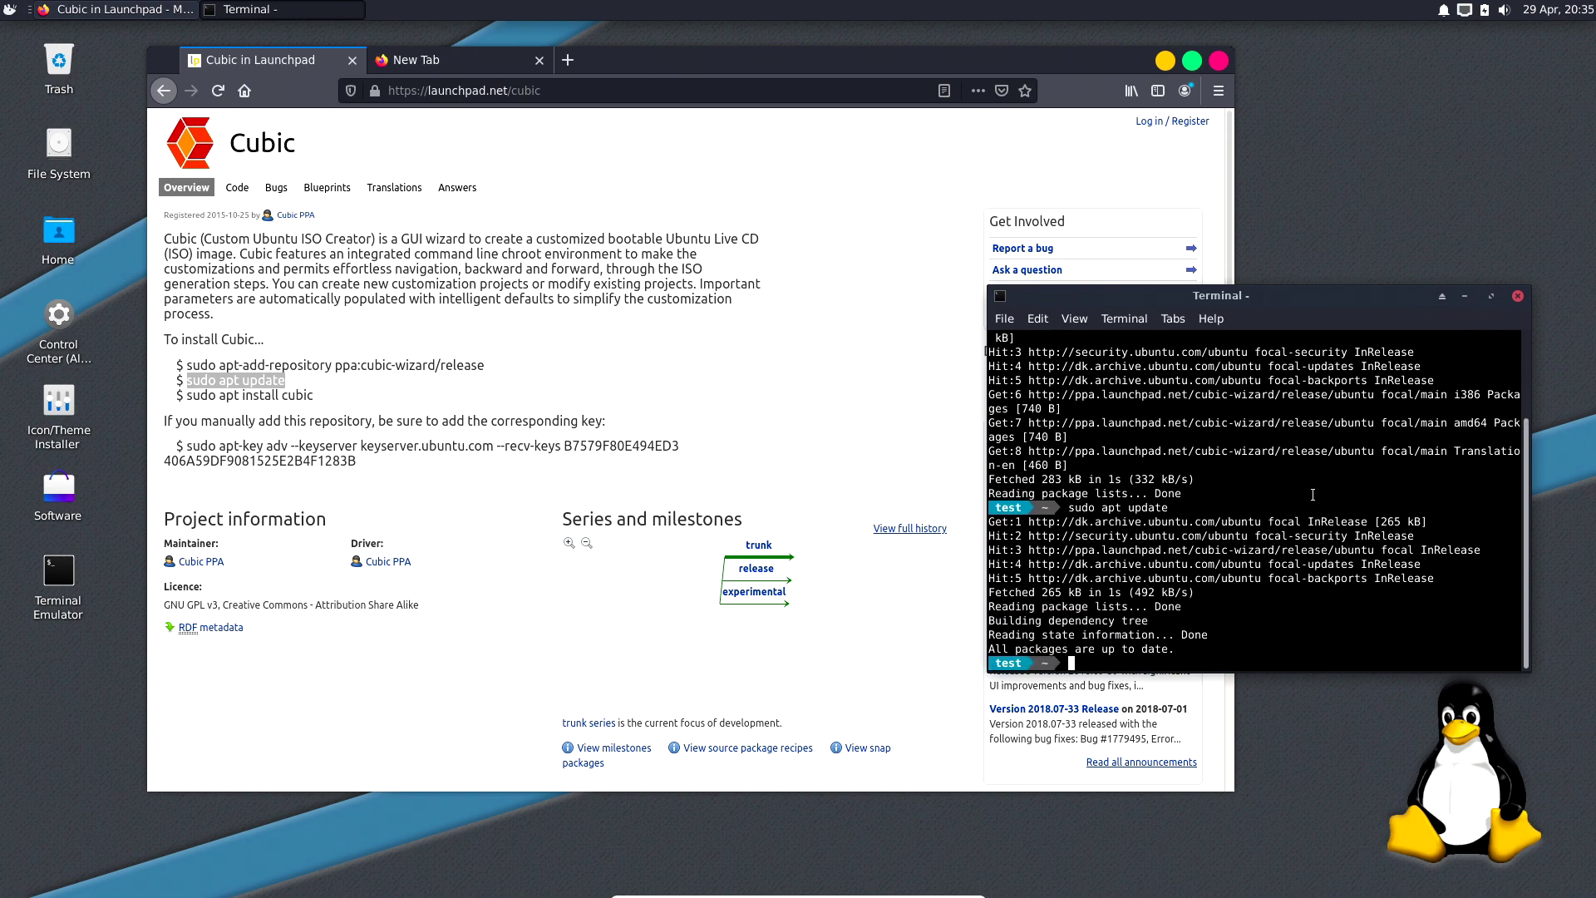
Run 'sudo apt install cubic', confirm the installation, and close the terminal.
left_click_drag(316, 396, 188, 399)
right_click(188, 399)
left_click(439, 415)
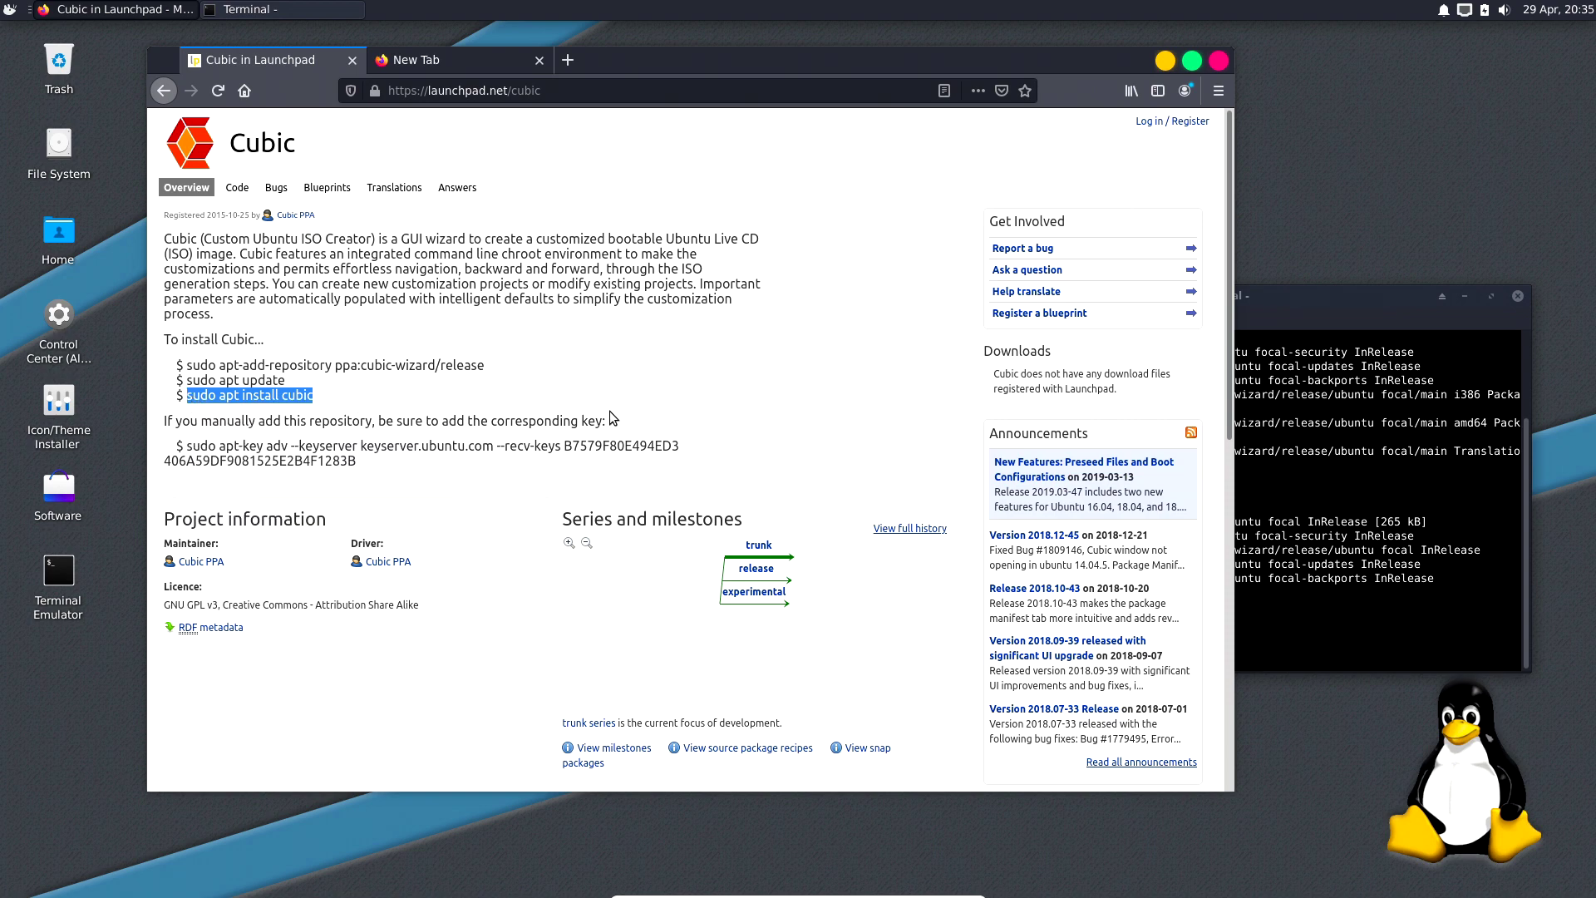
left_click(1263, 326)
key("ctrl+shift+v")
key("Return")
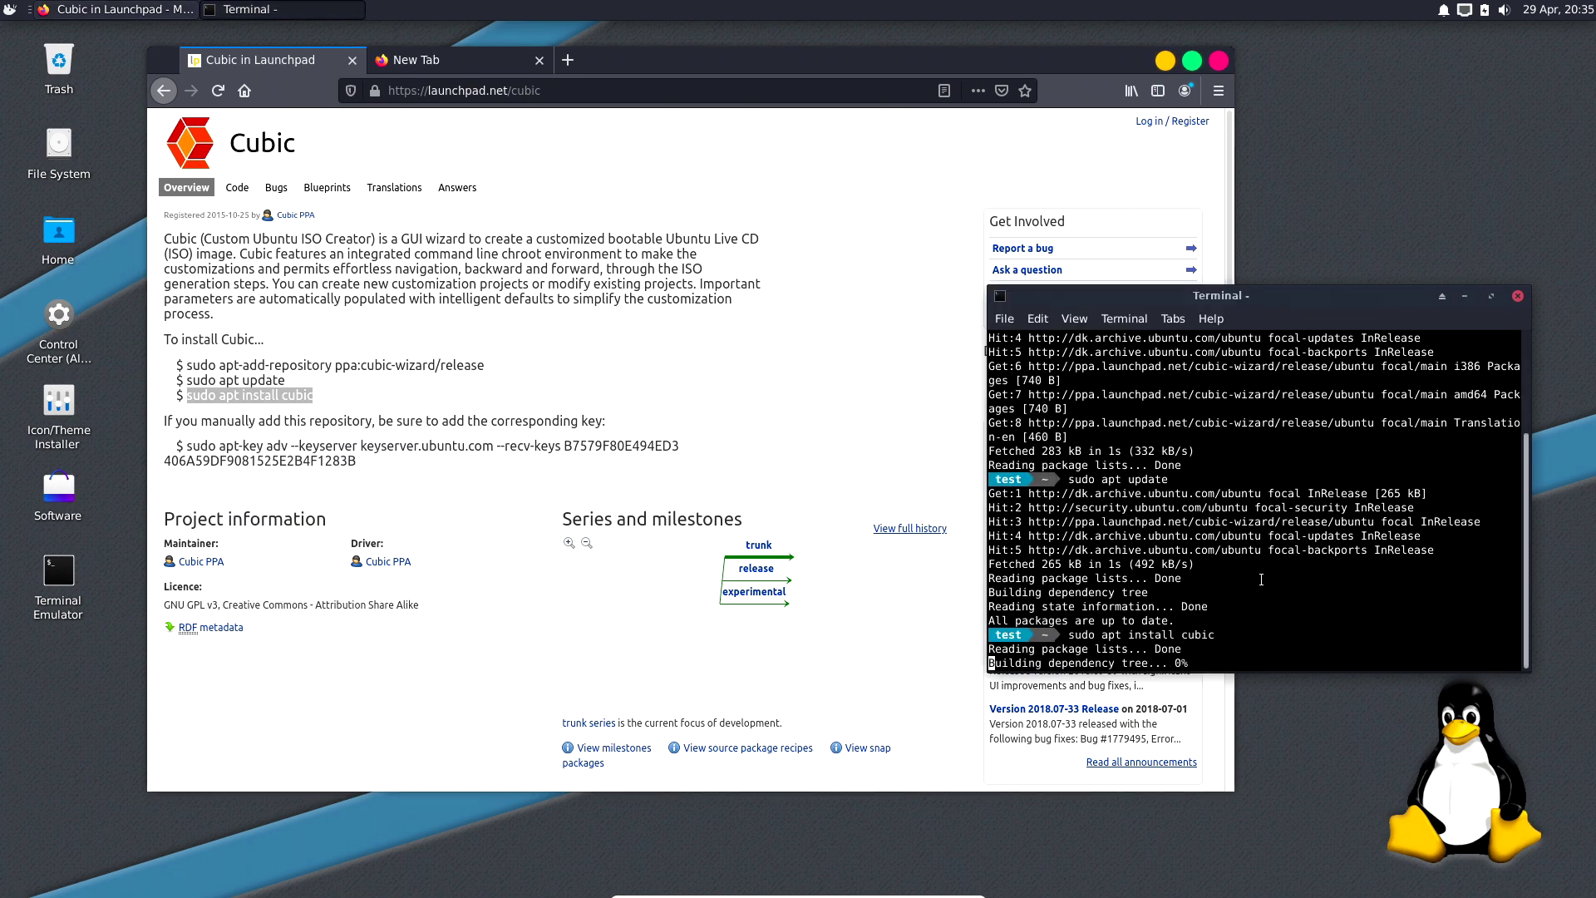
key("Return")
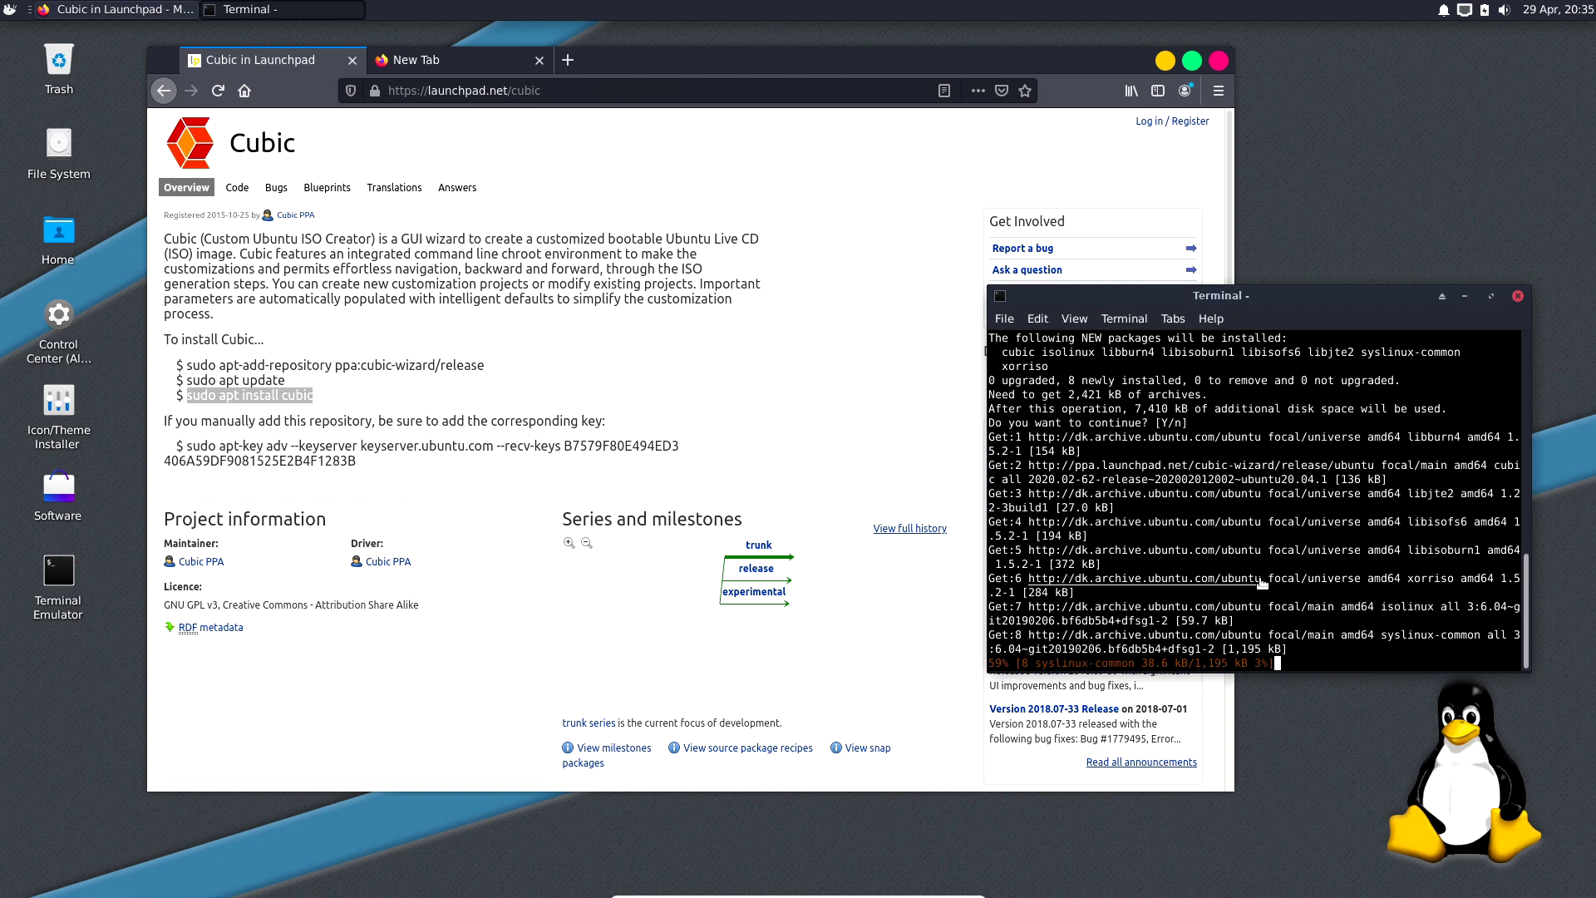
left_click(1517, 296)
Close the Launchpad tab and launch Cubic from the System menu, authenticating with the sudo password.
left_click_drag(875, 59, 1101, 92)
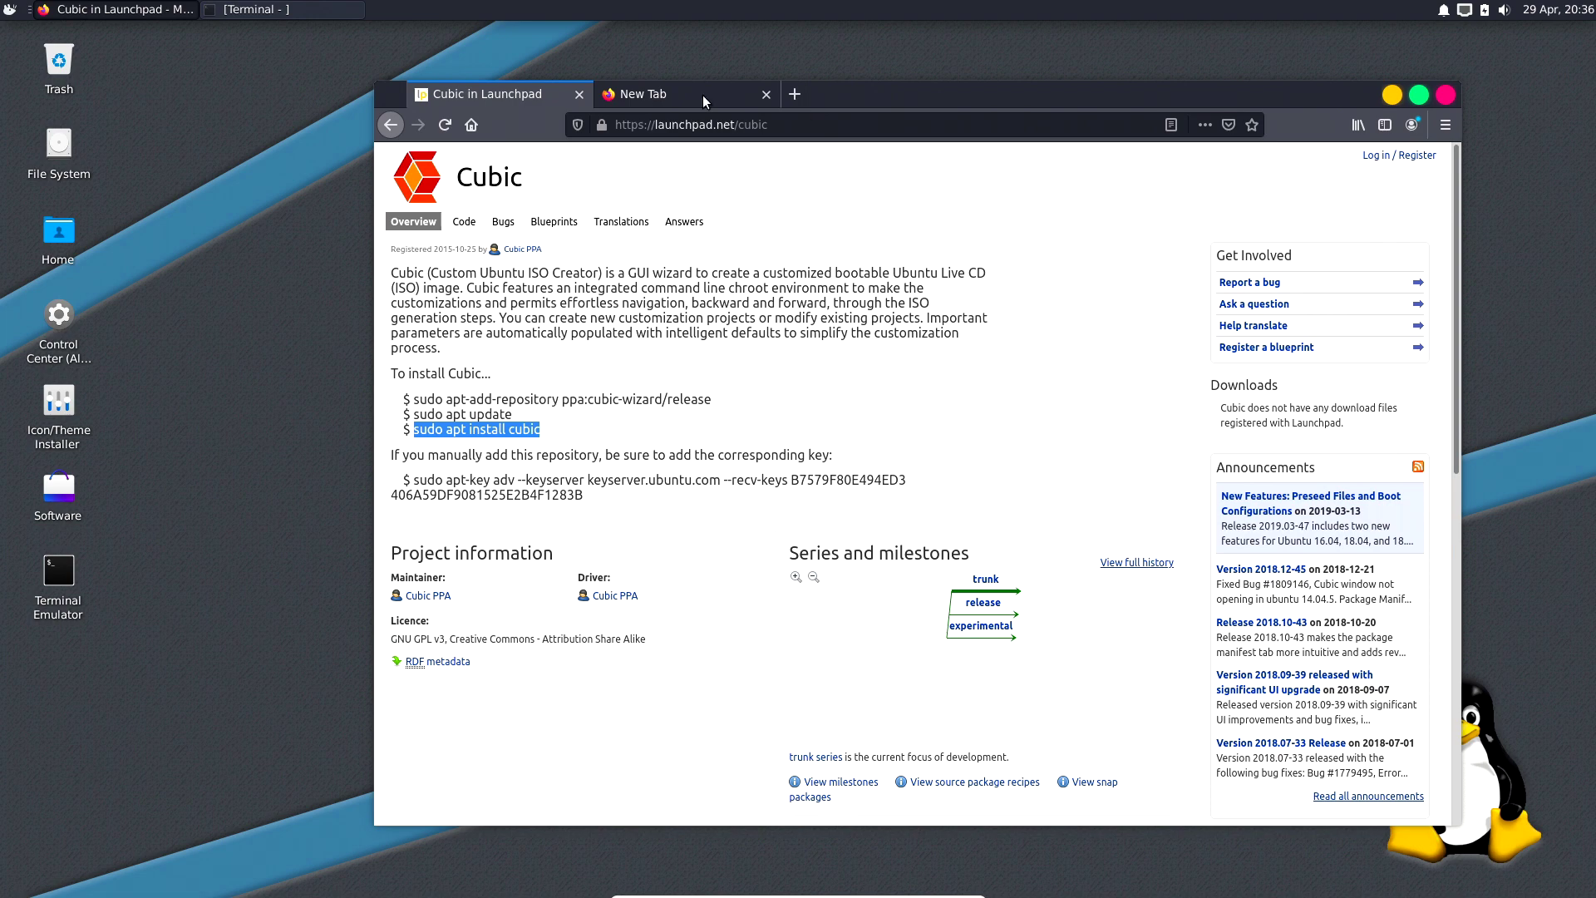
left_click(579, 95)
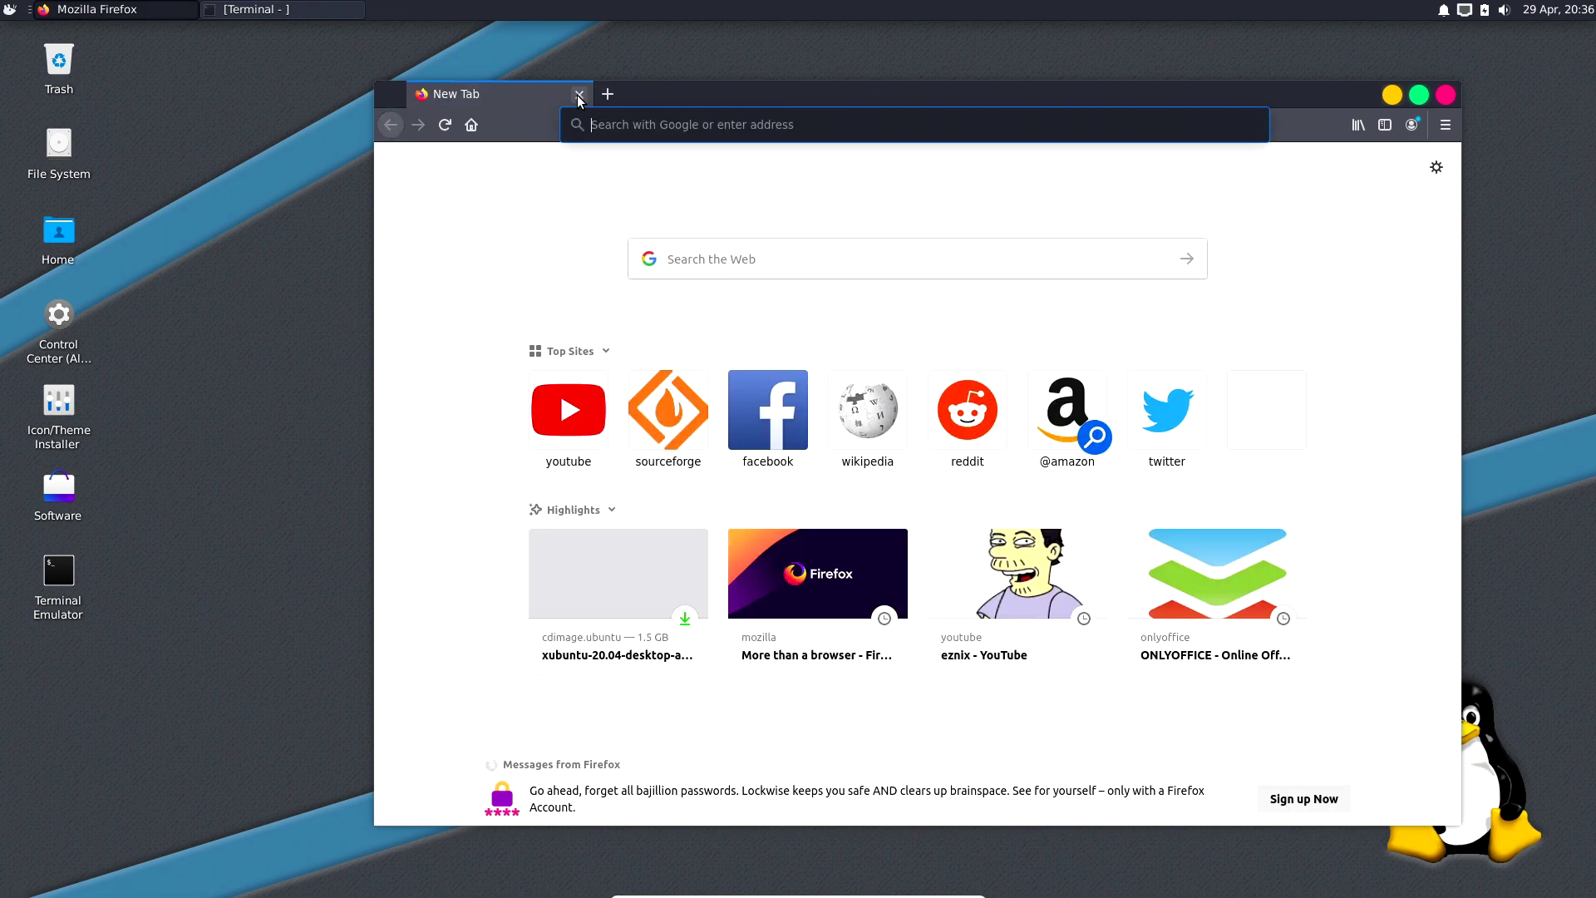
left_click(10, 10)
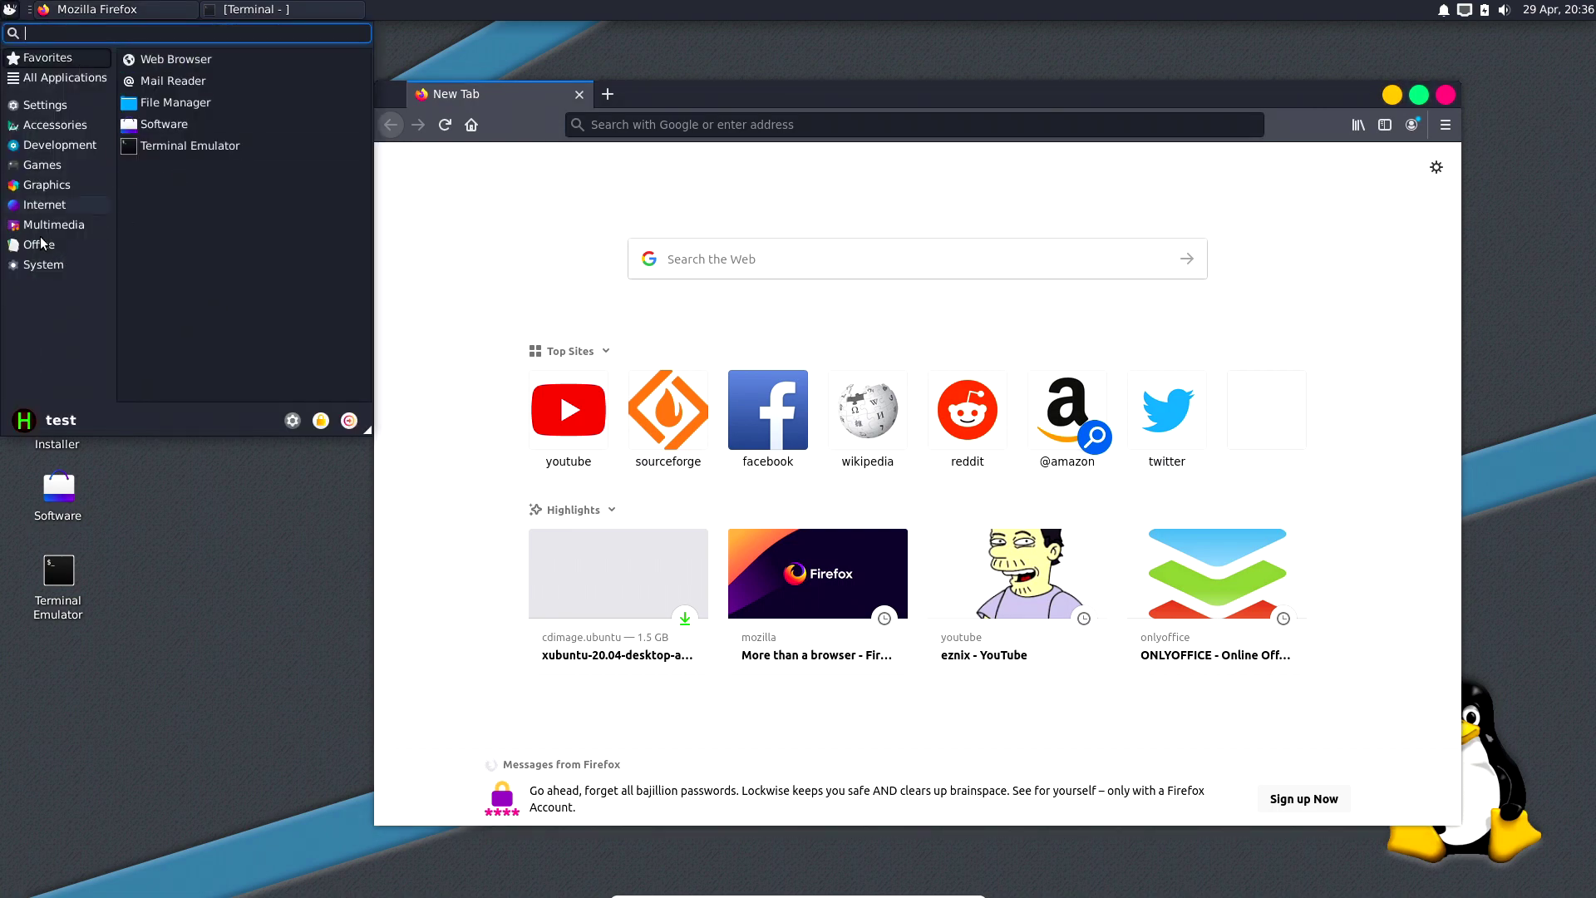
left_click(45, 264)
left_click(188, 131)
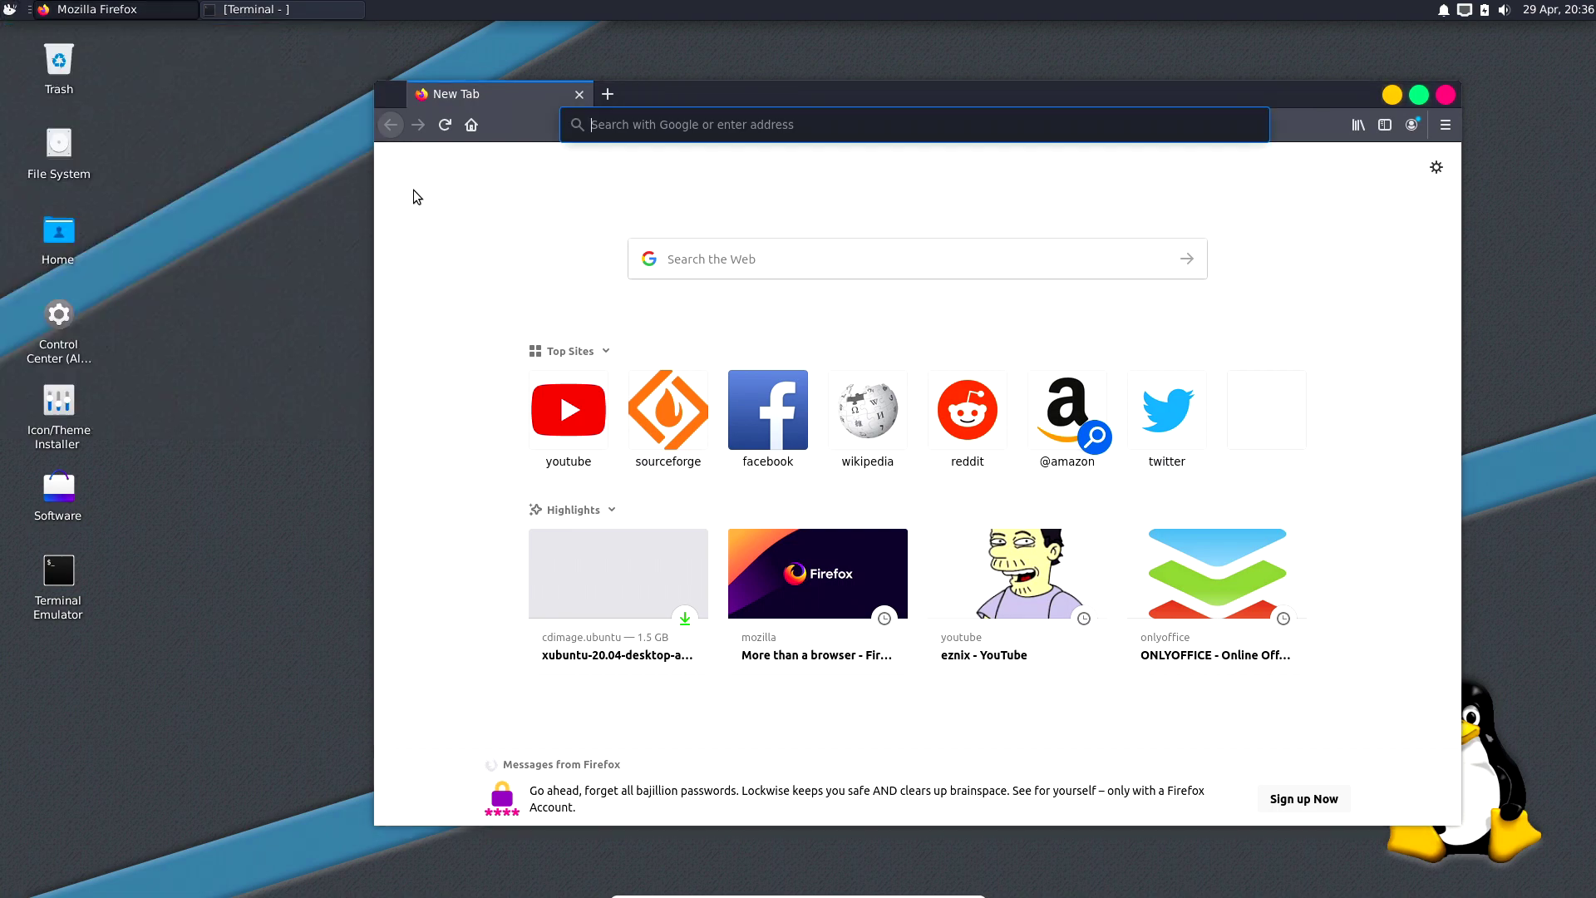
type("******")
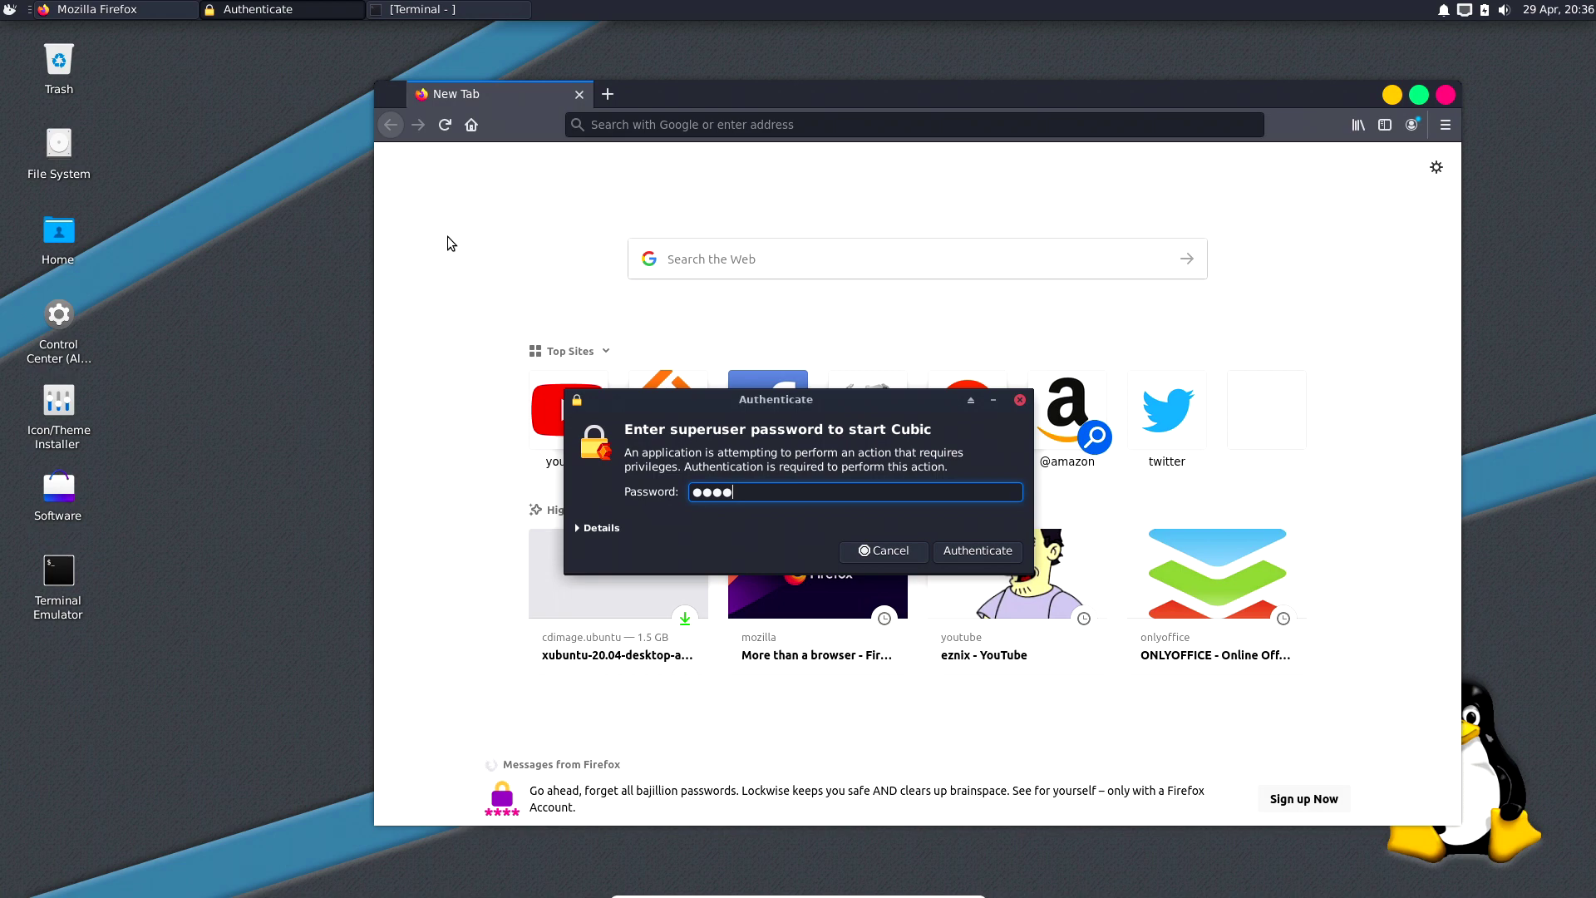
key("Return")
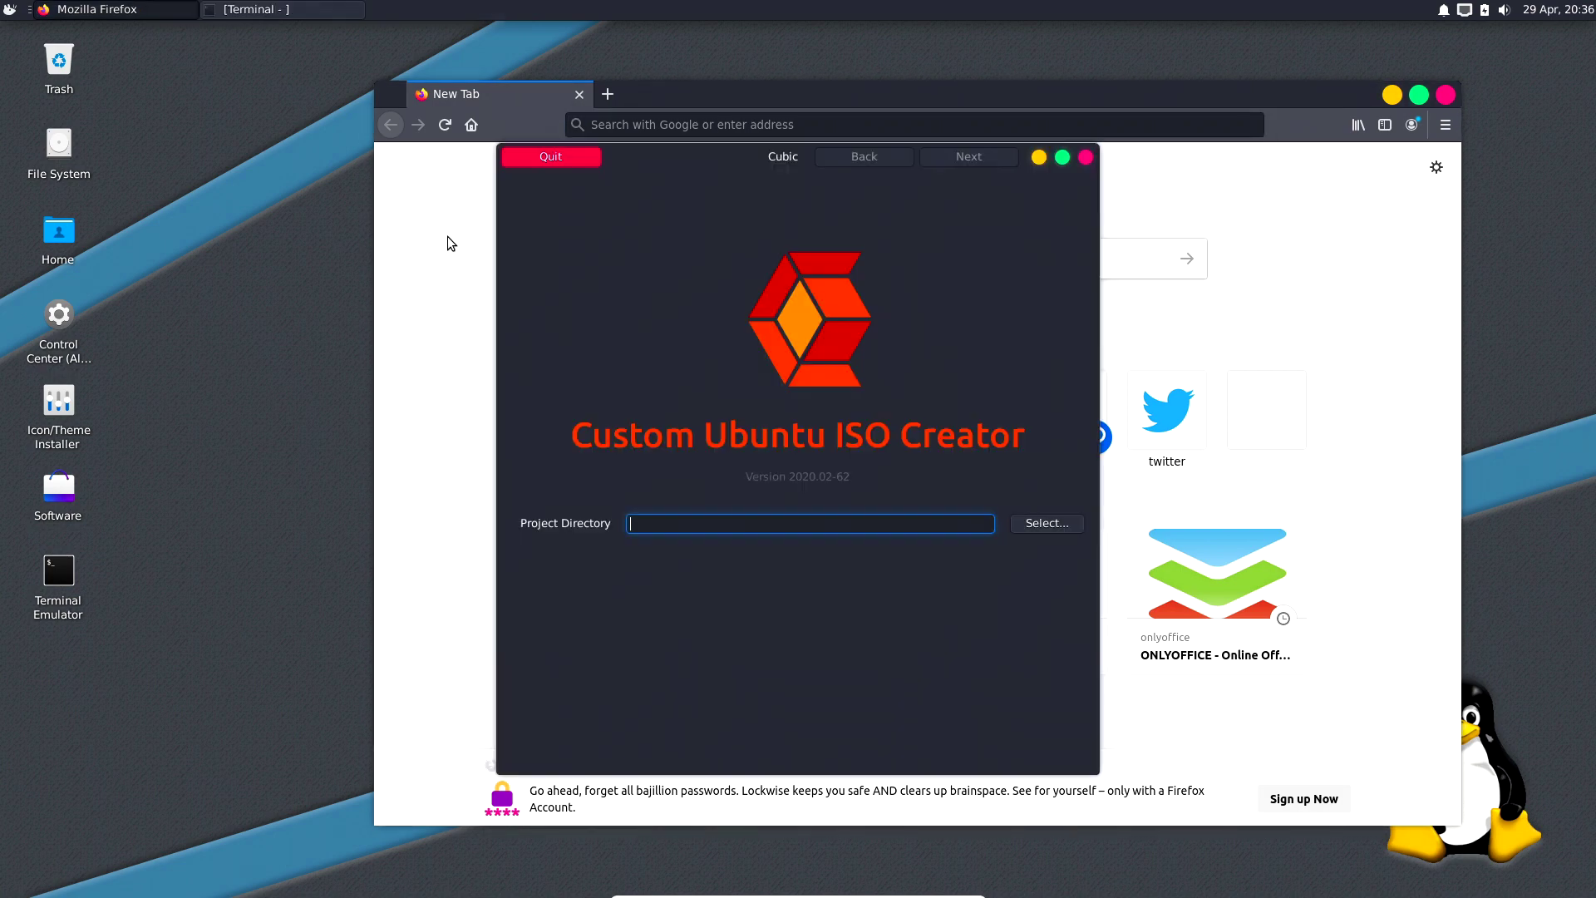
left_click_drag(717, 158, 842, 141)
left_click(1392, 94)
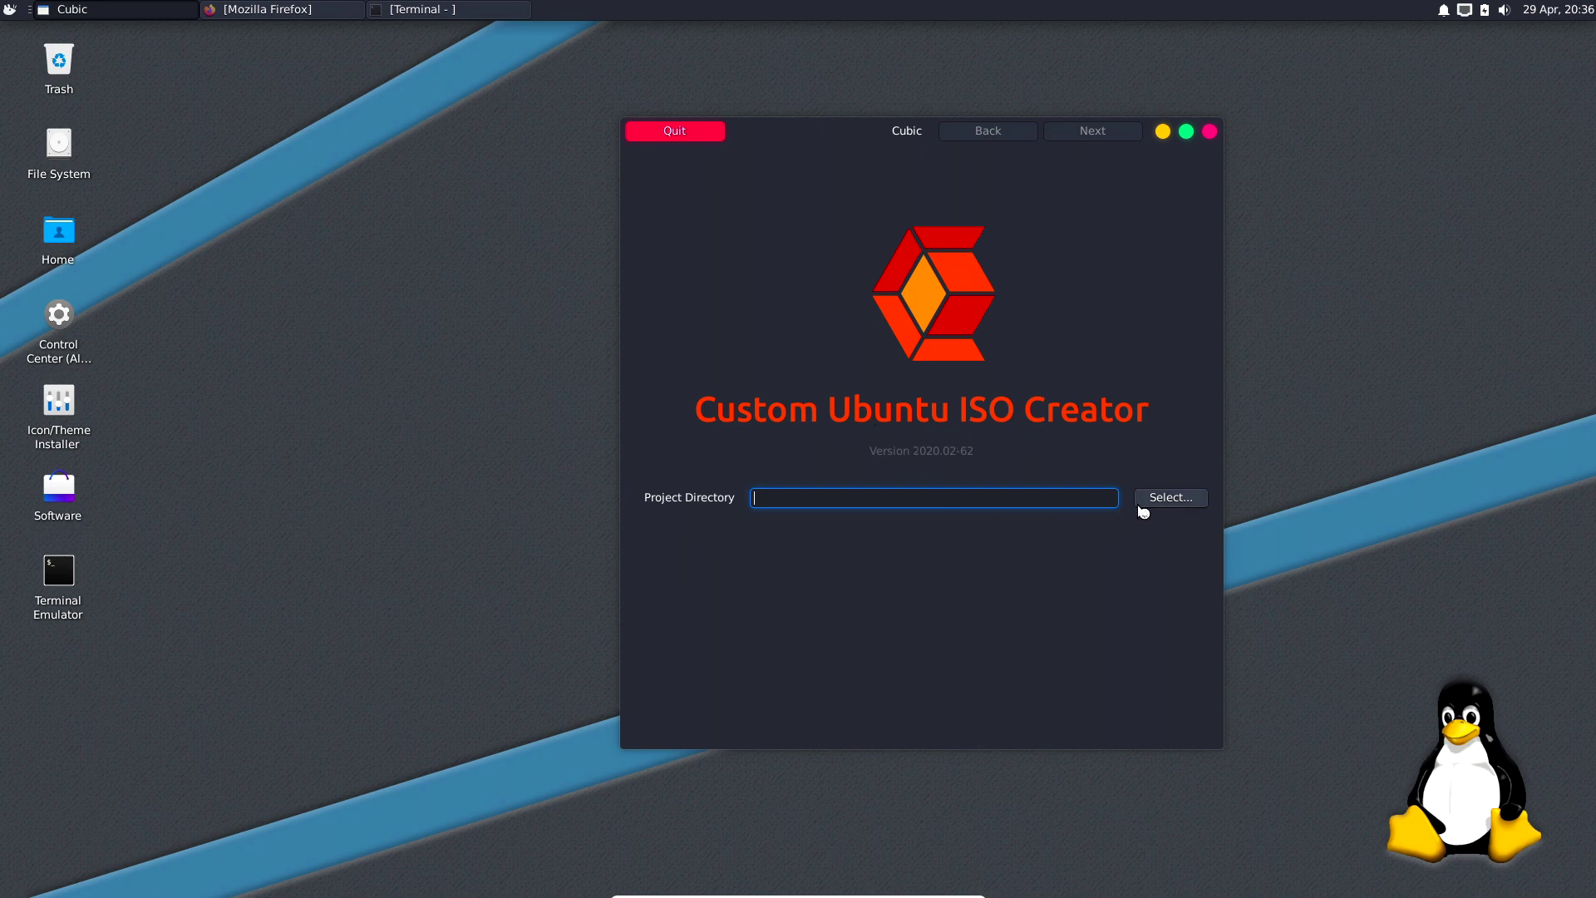
Open the home folder and create a new folder named 'testrun' there.
double_click(67, 237)
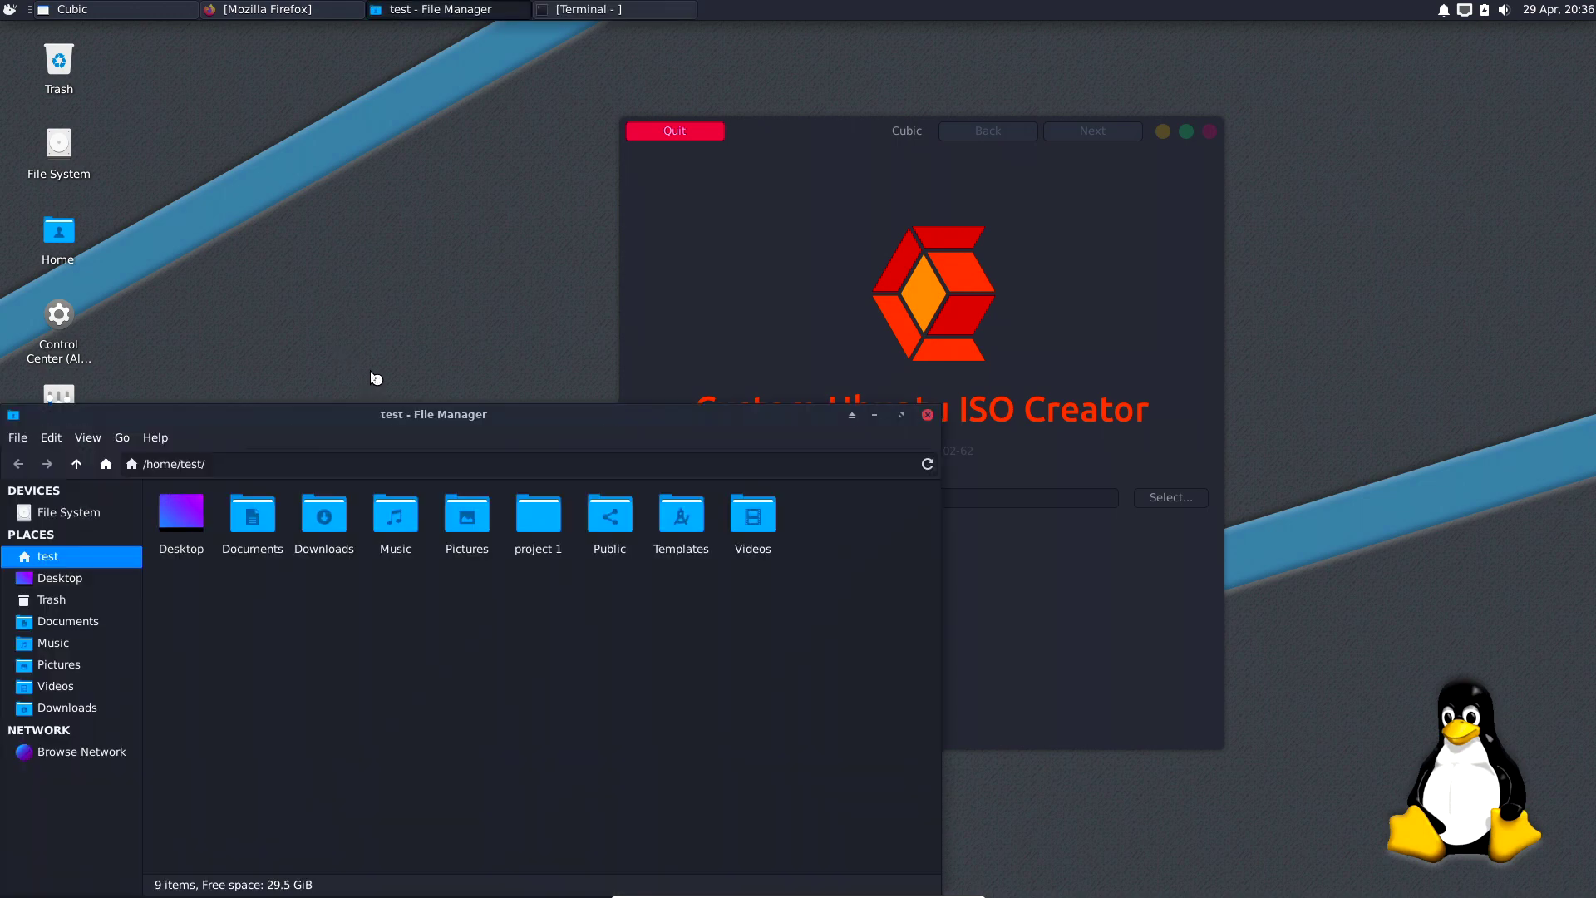
left_click_drag(464, 408, 568, 162)
right_click(526, 426)
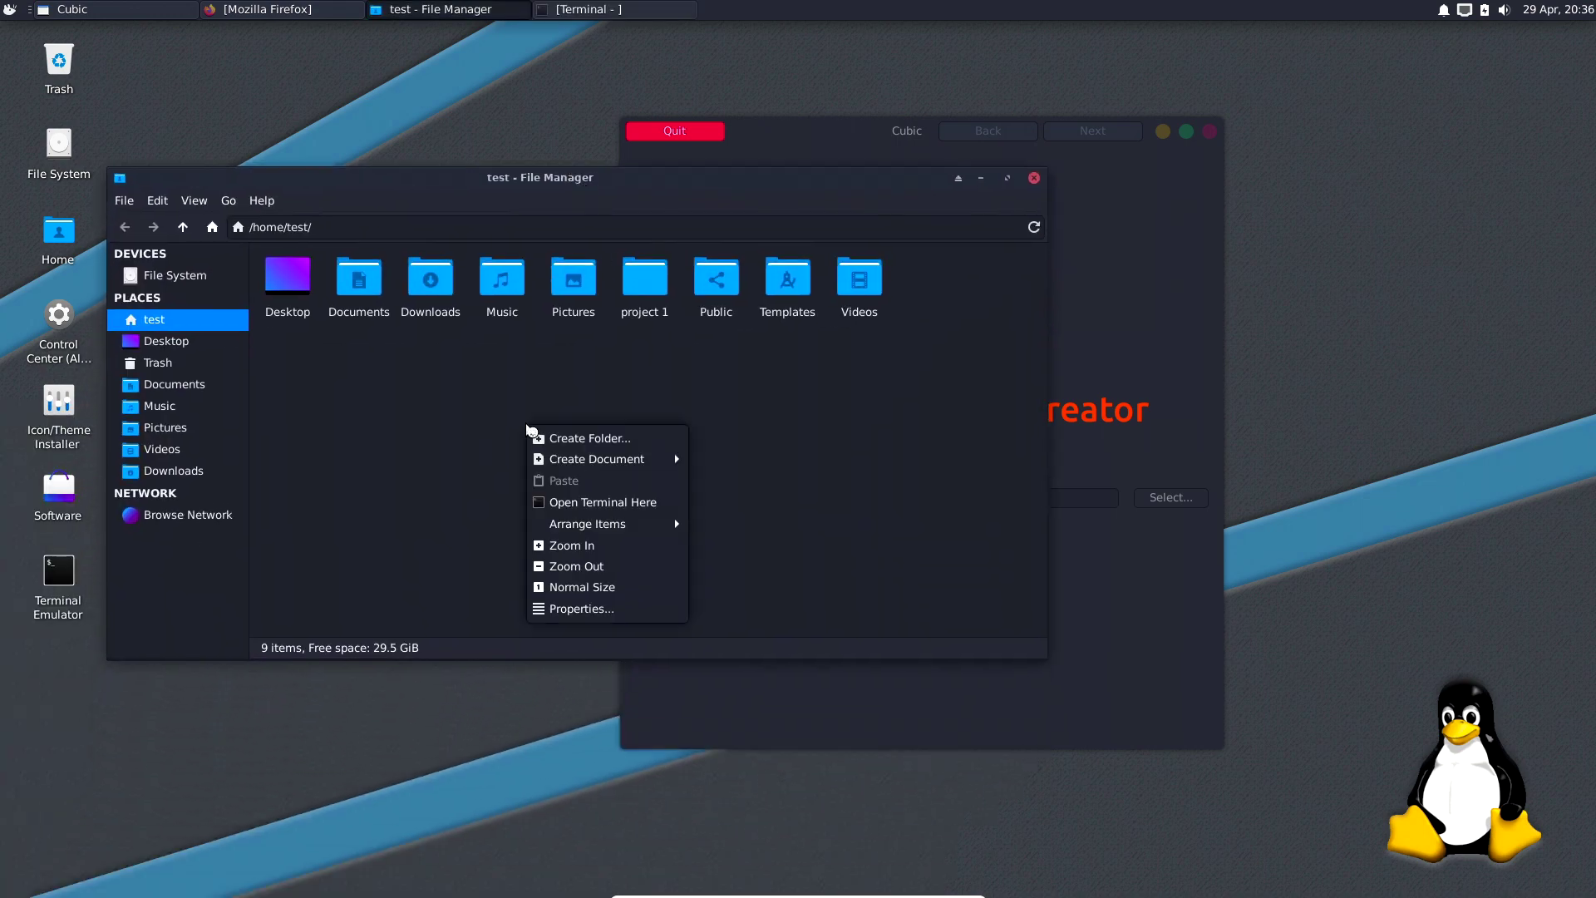
left_click(541, 436)
type("ter")
key("BackSpace")
key("BackSpace")
type("strun")
key("Return")
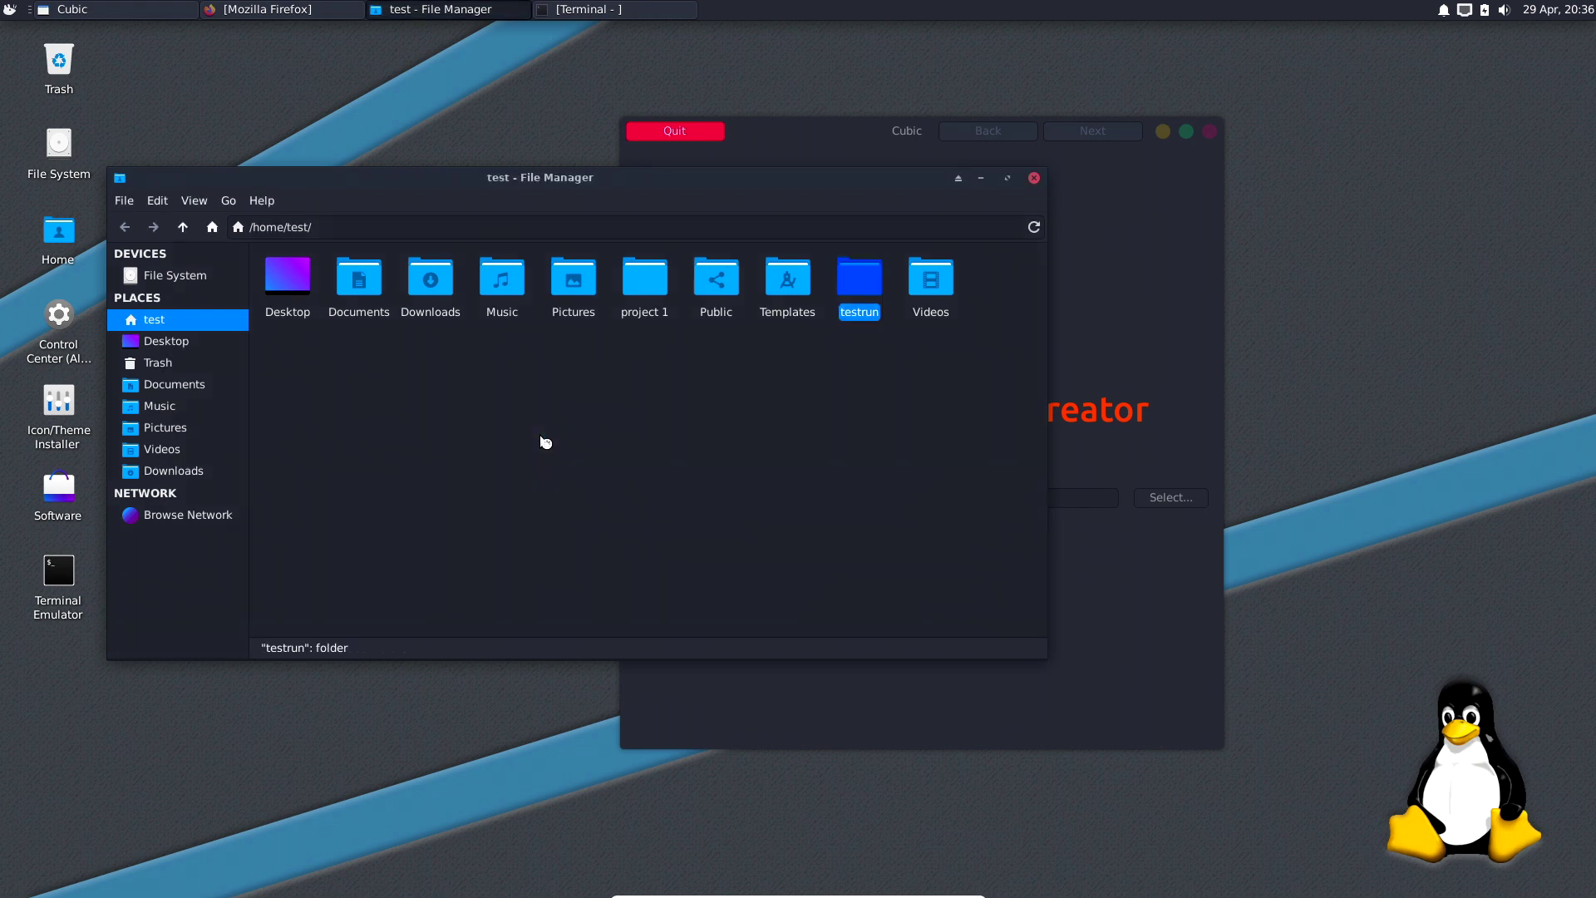
left_click(1111, 285)
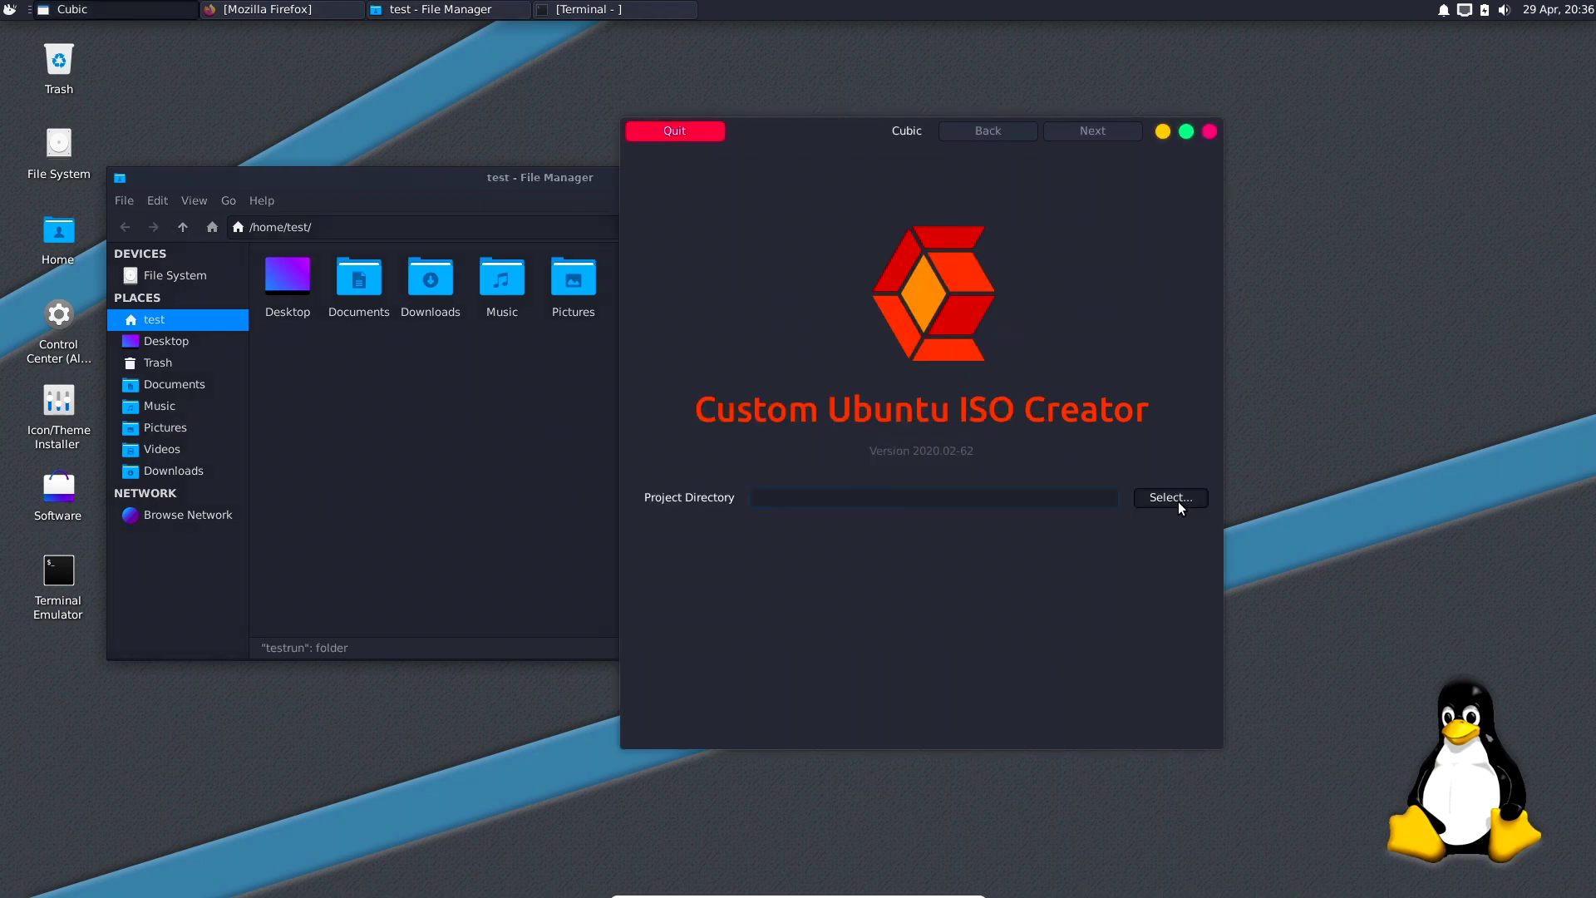
Set /home/test/testrun as the project directory and advance to the Original ISO step.
left_click(1177, 499)
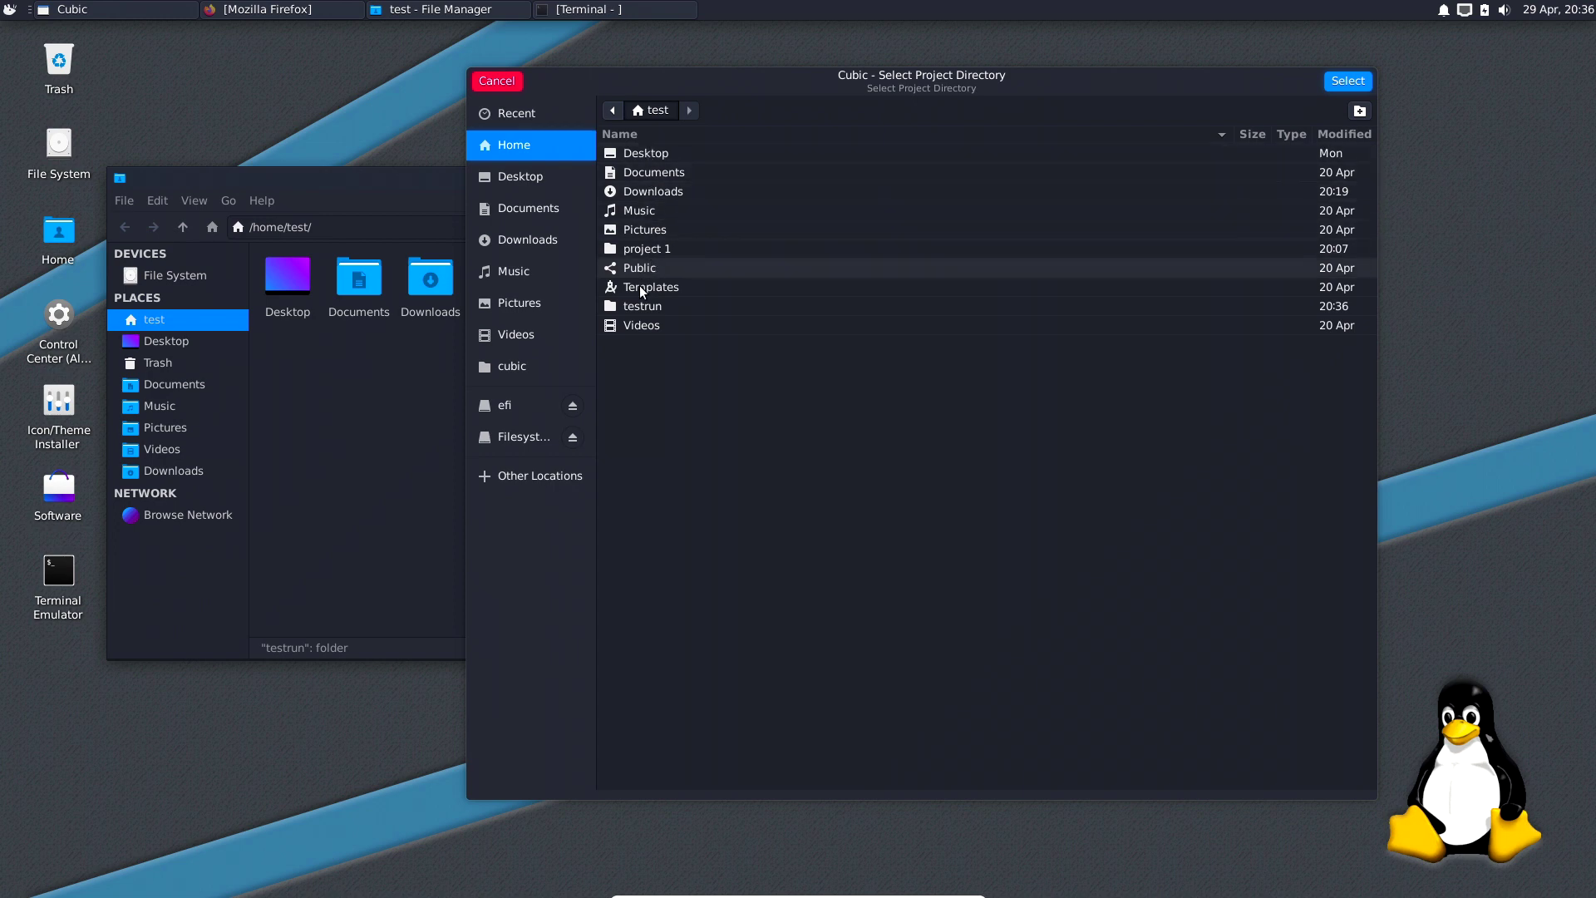
left_click(641, 306)
left_click(1347, 81)
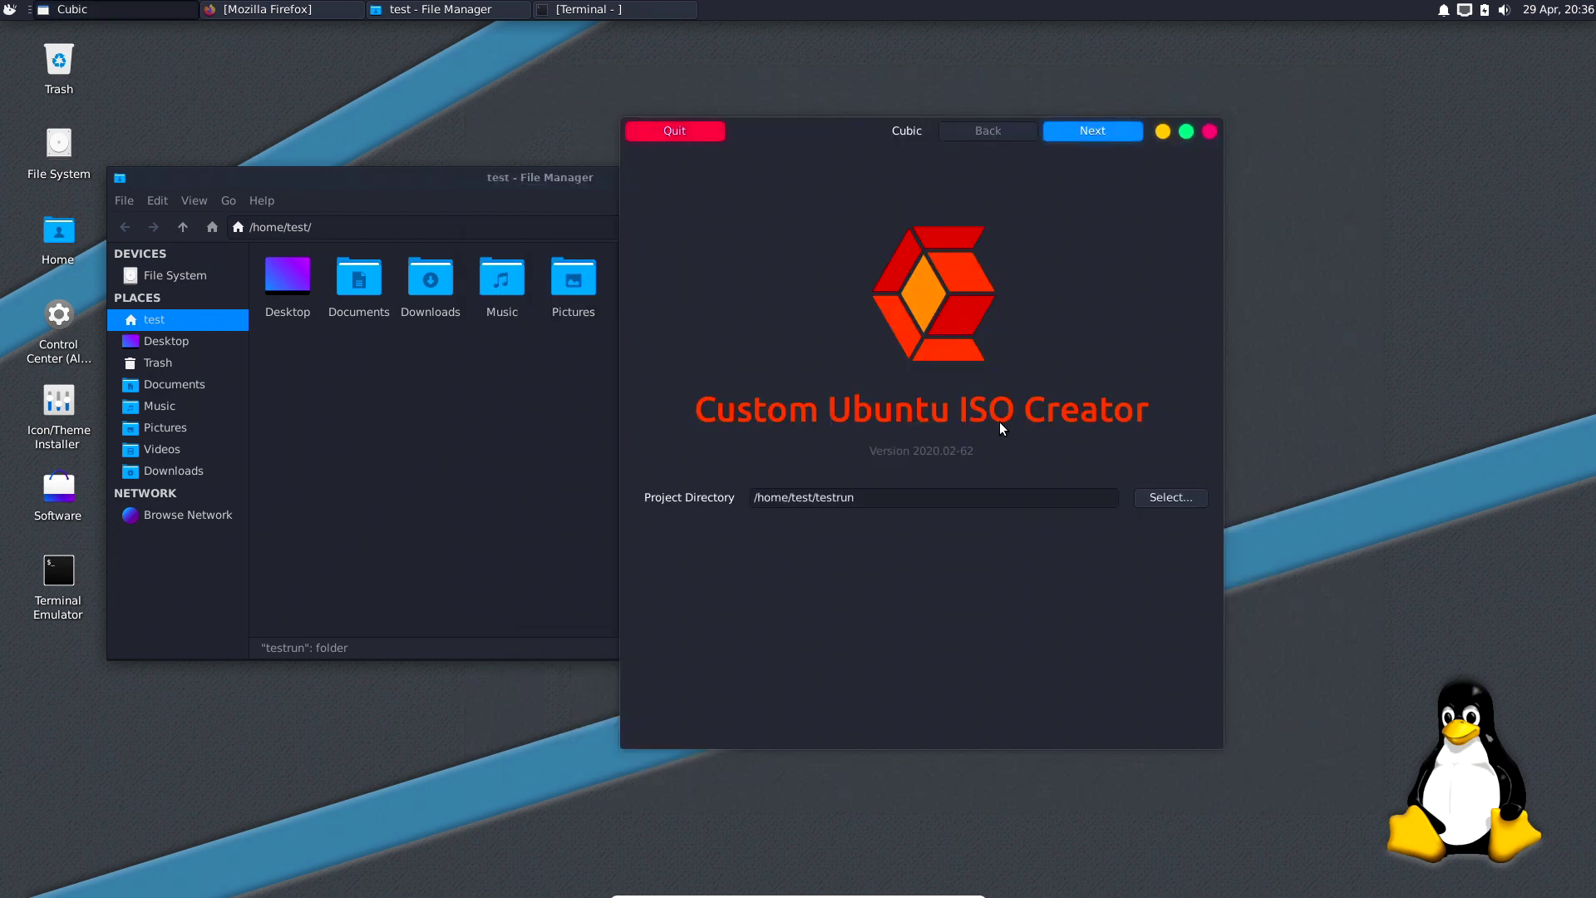
left_click(1106, 140)
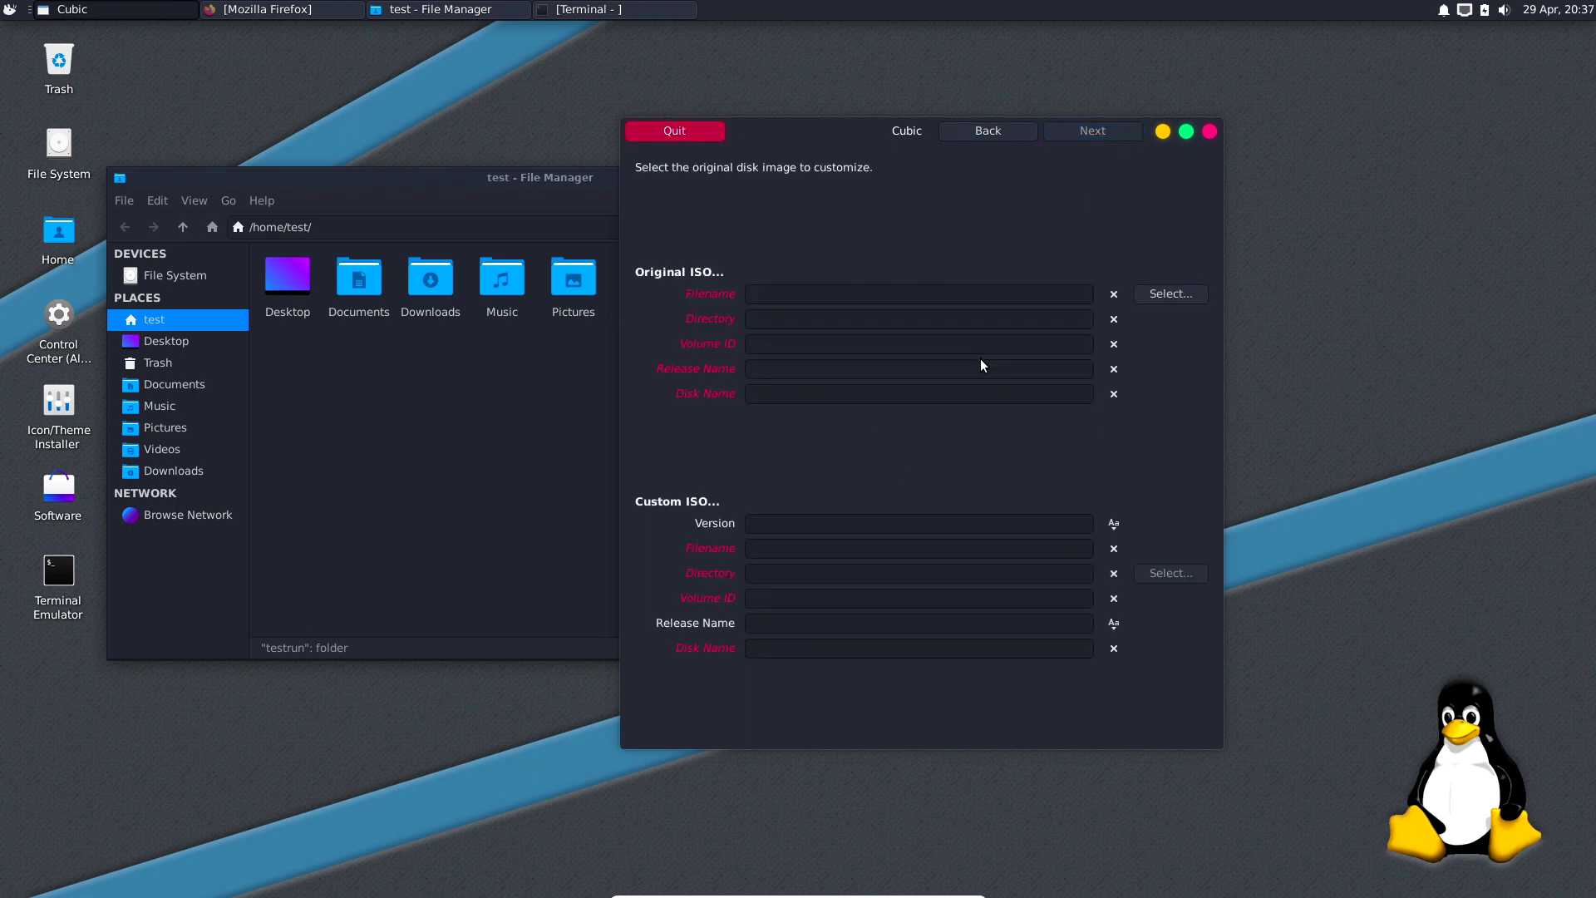
Choose xubuntu-20.04-desktop-amd64.iso from Downloads as the original ISO.
left_click(1168, 293)
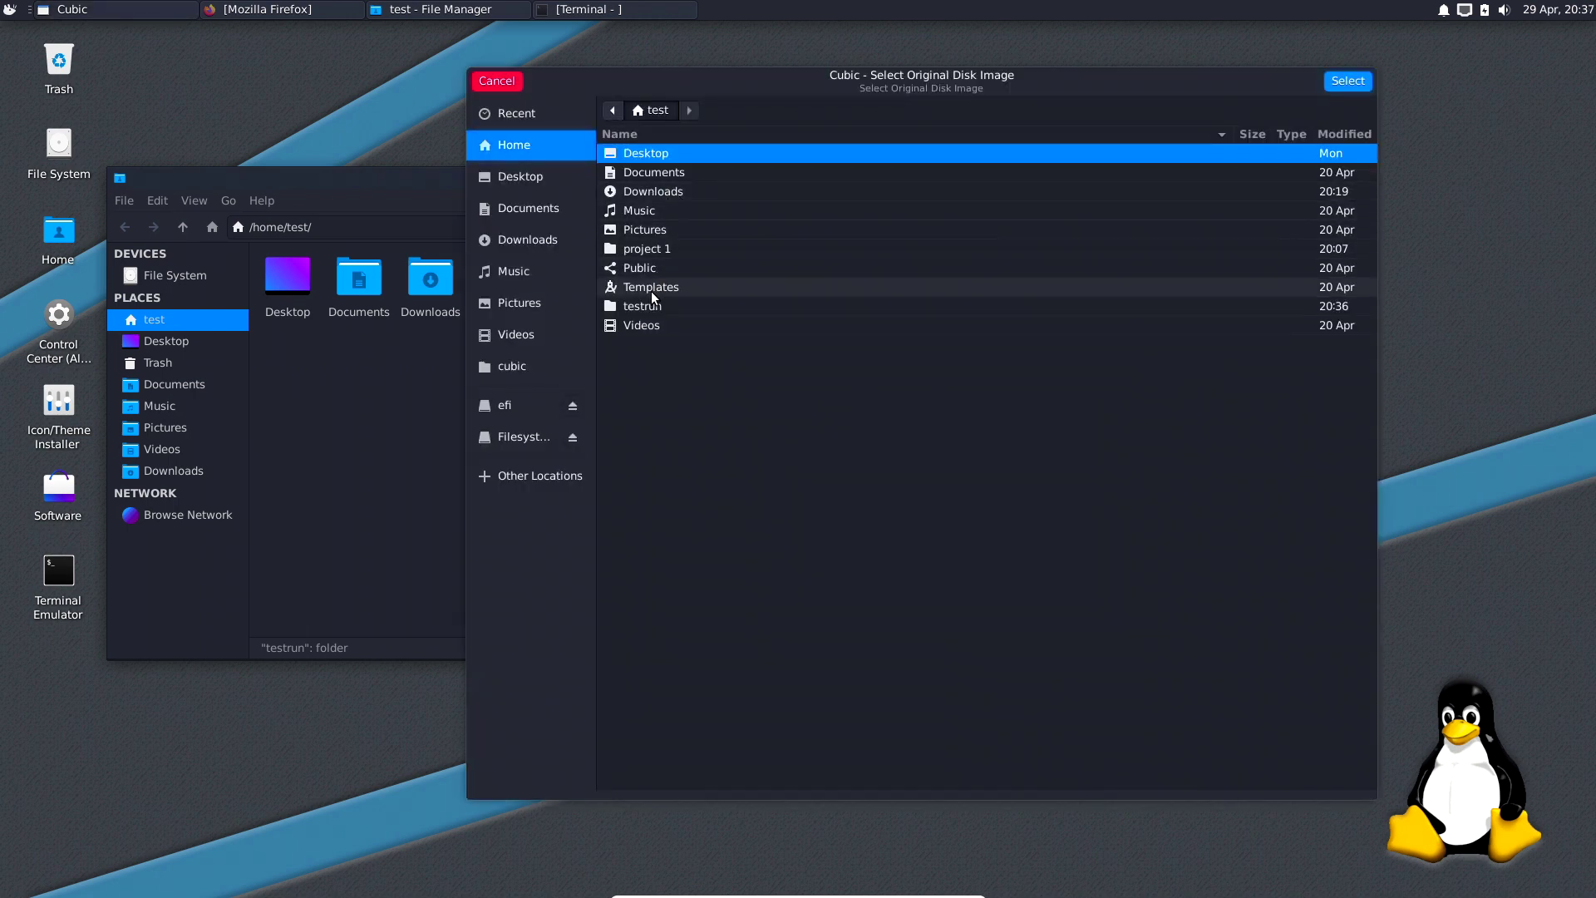
left_click(655, 193)
double_click(655, 193)
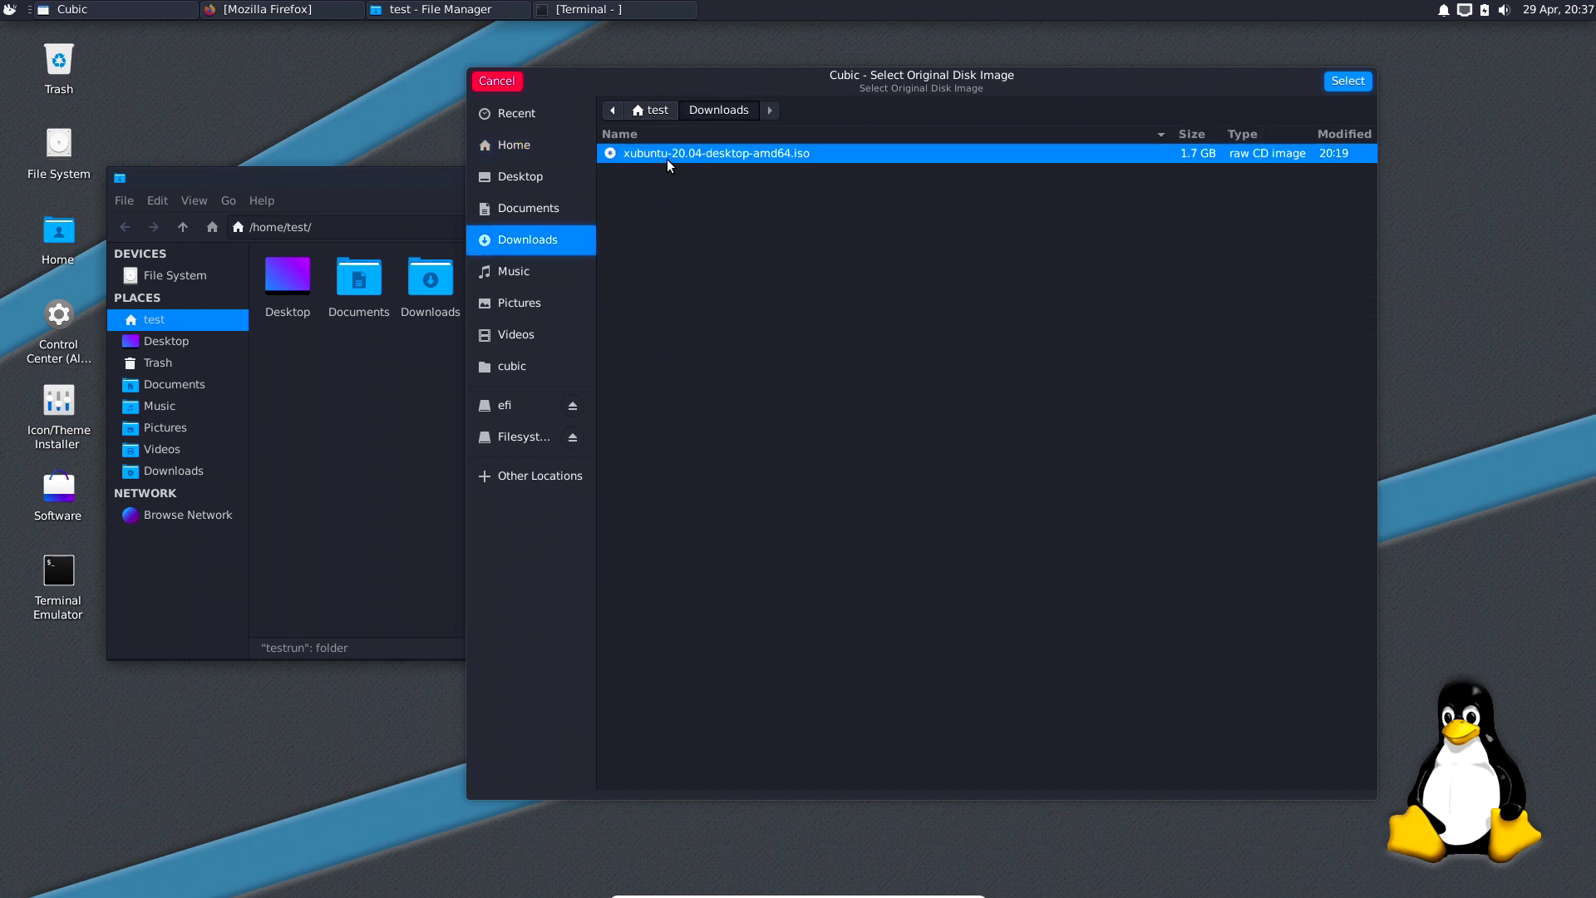
left_click(1330, 87)
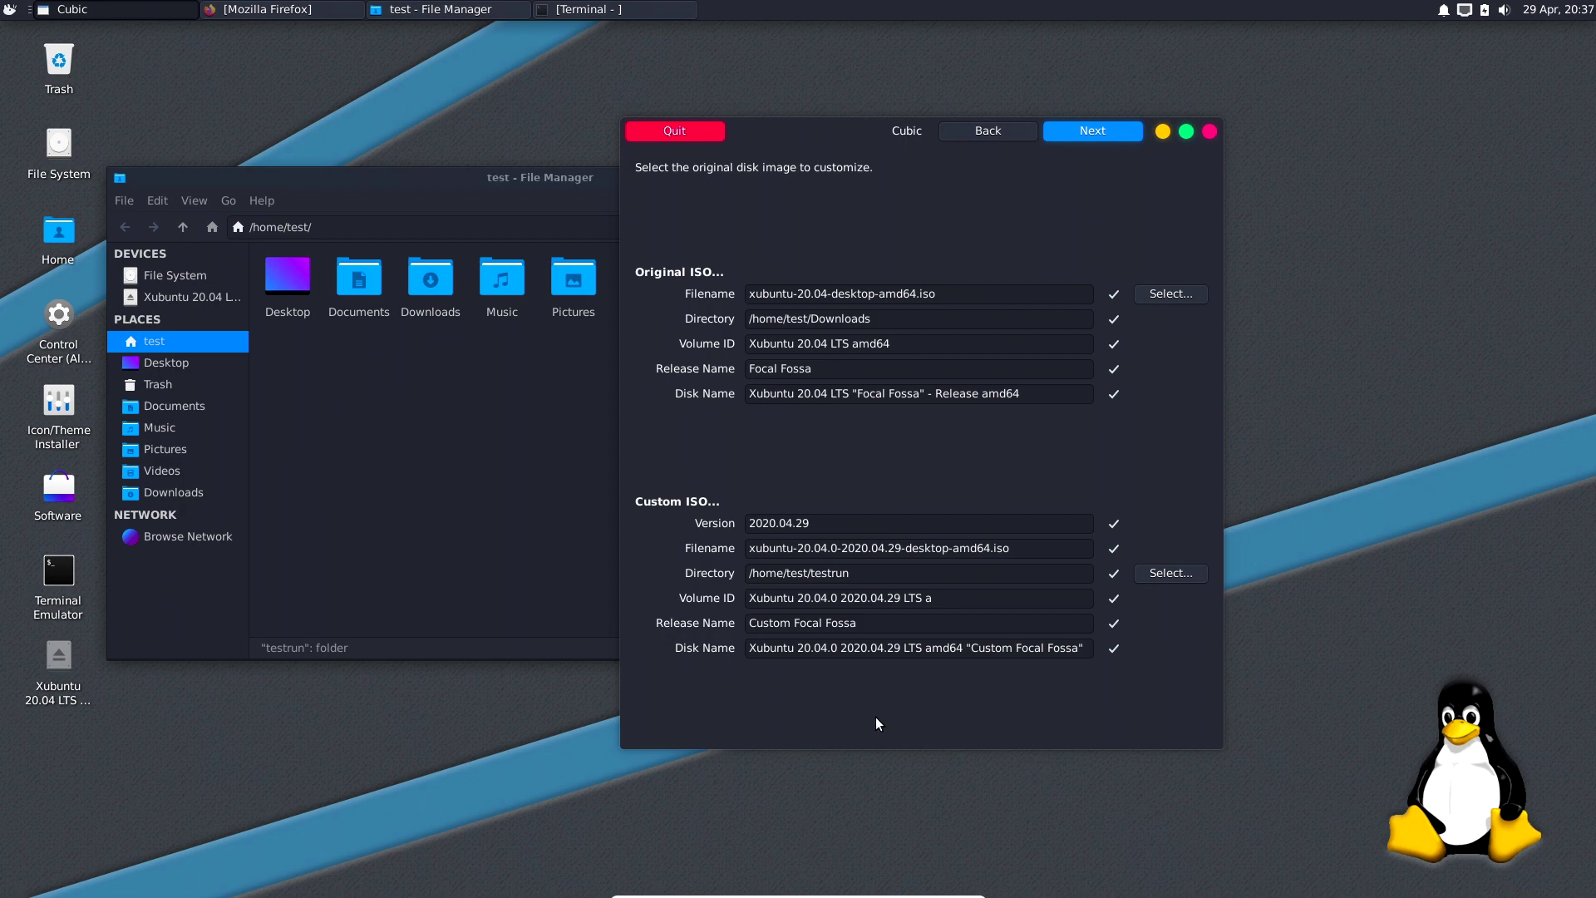
left_click_drag(822, 133, 962, 95)
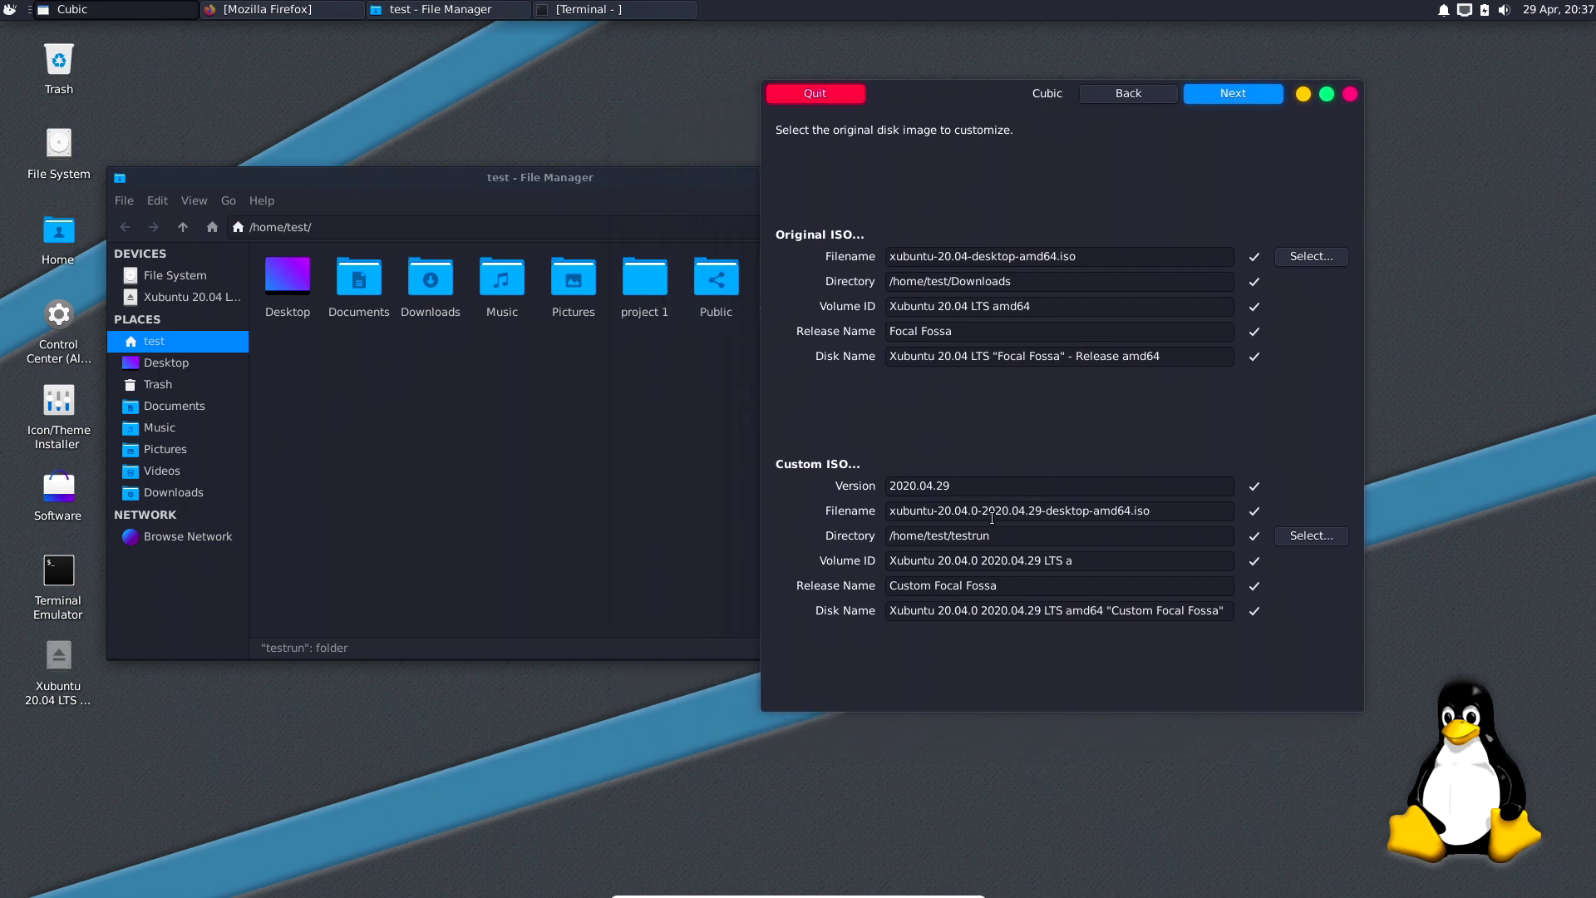
Set version 1, filename myiso-desktop-amd64.iso, volume ID 'test run', release name 'bob', then start extraction.
left_click(847, 486)
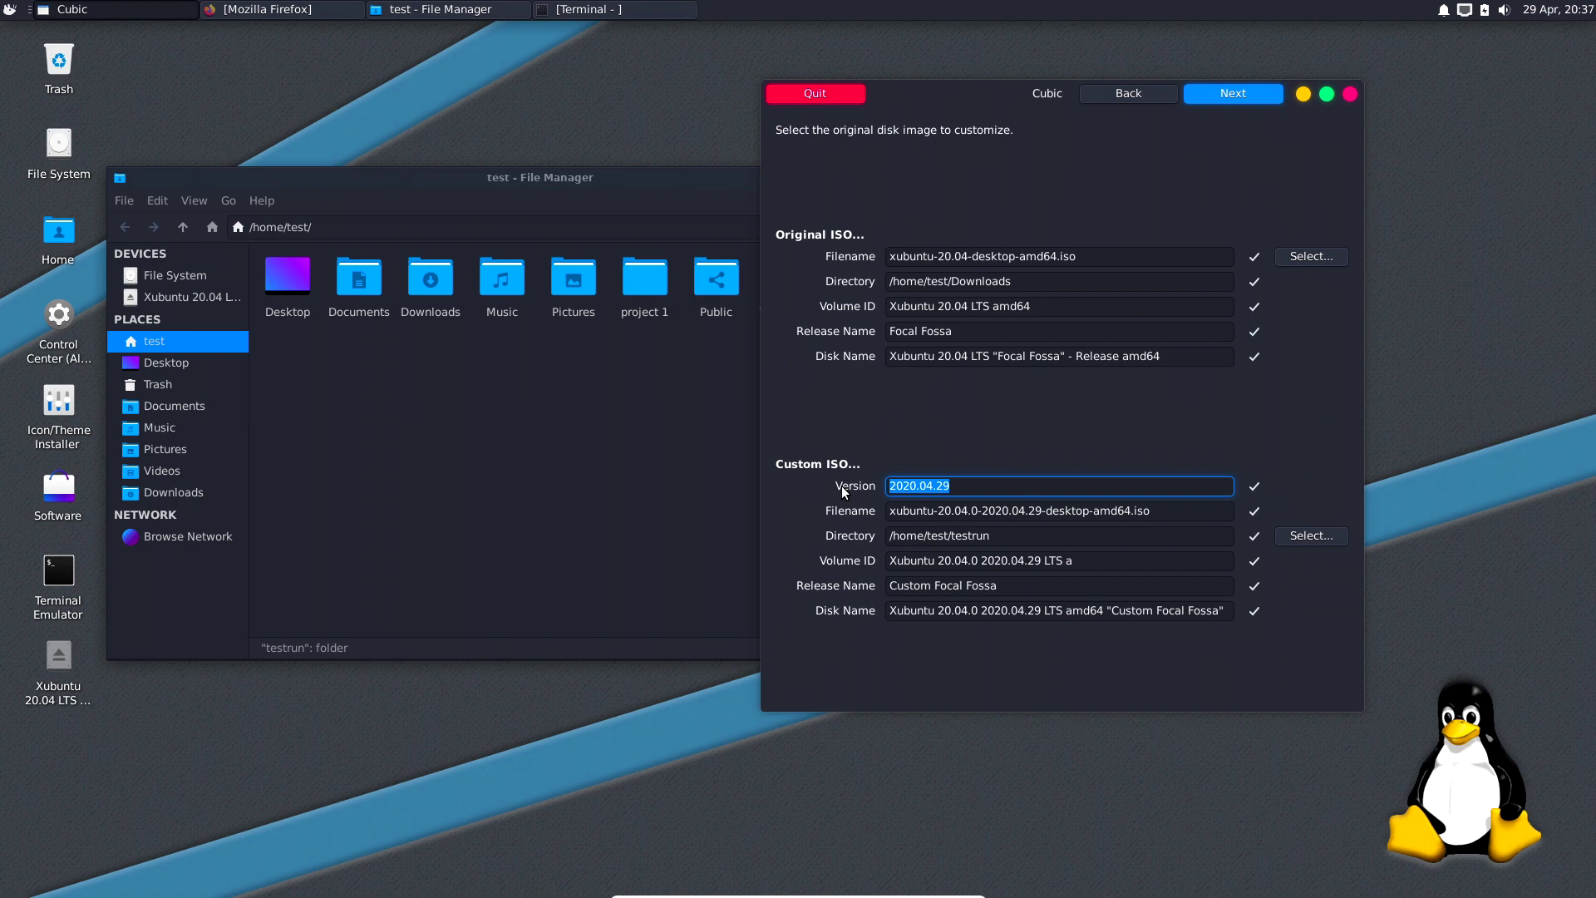
type("1")
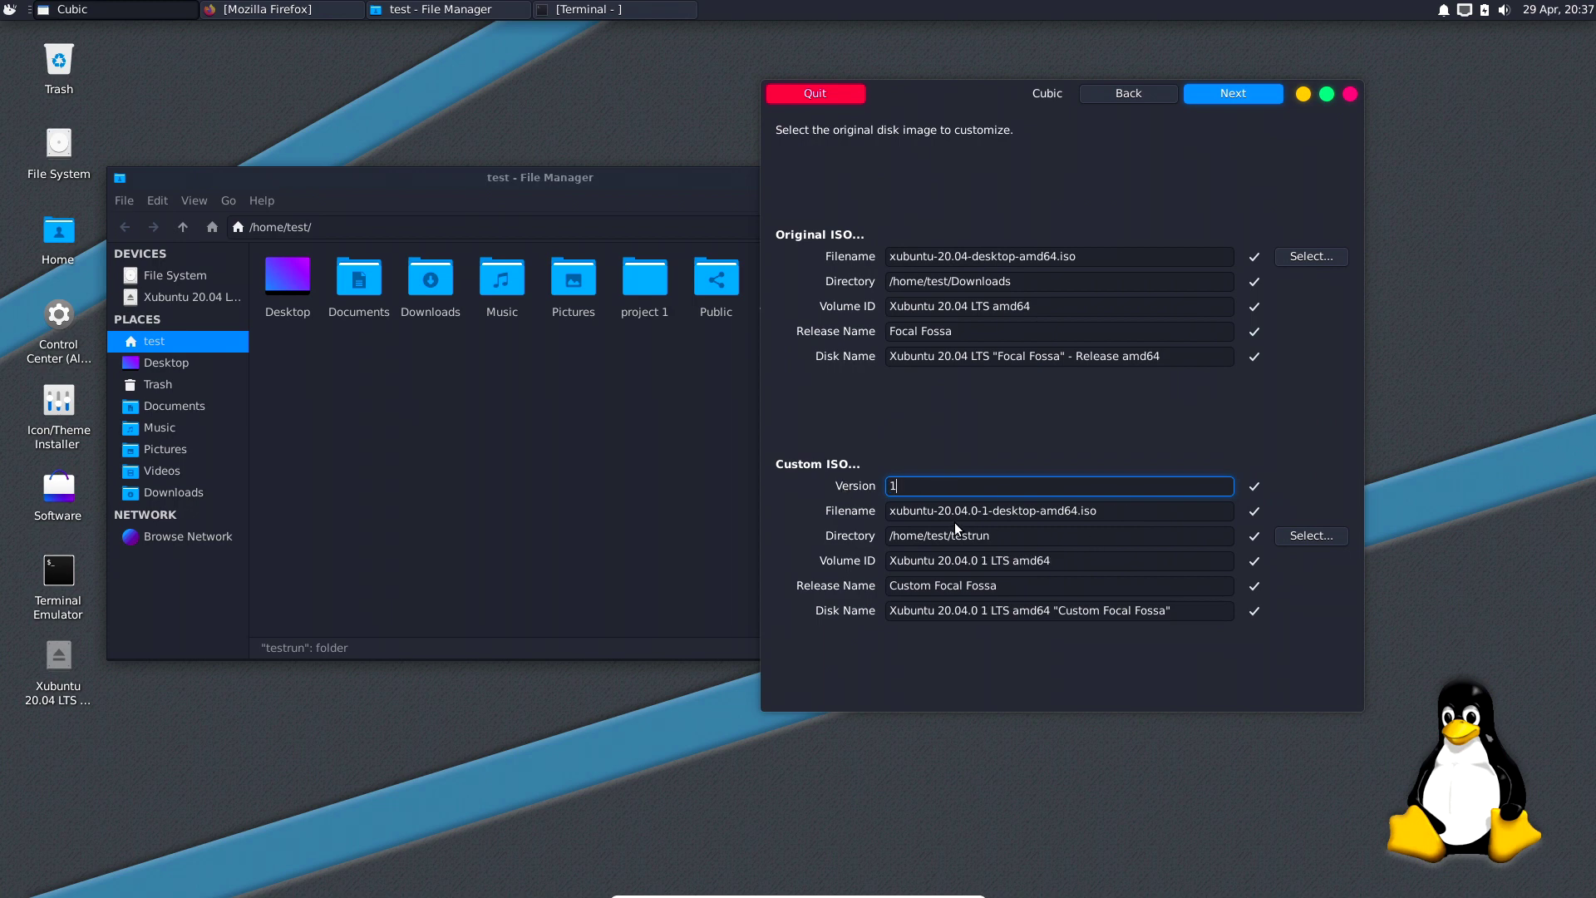
left_click_drag(987, 510, 881, 510)
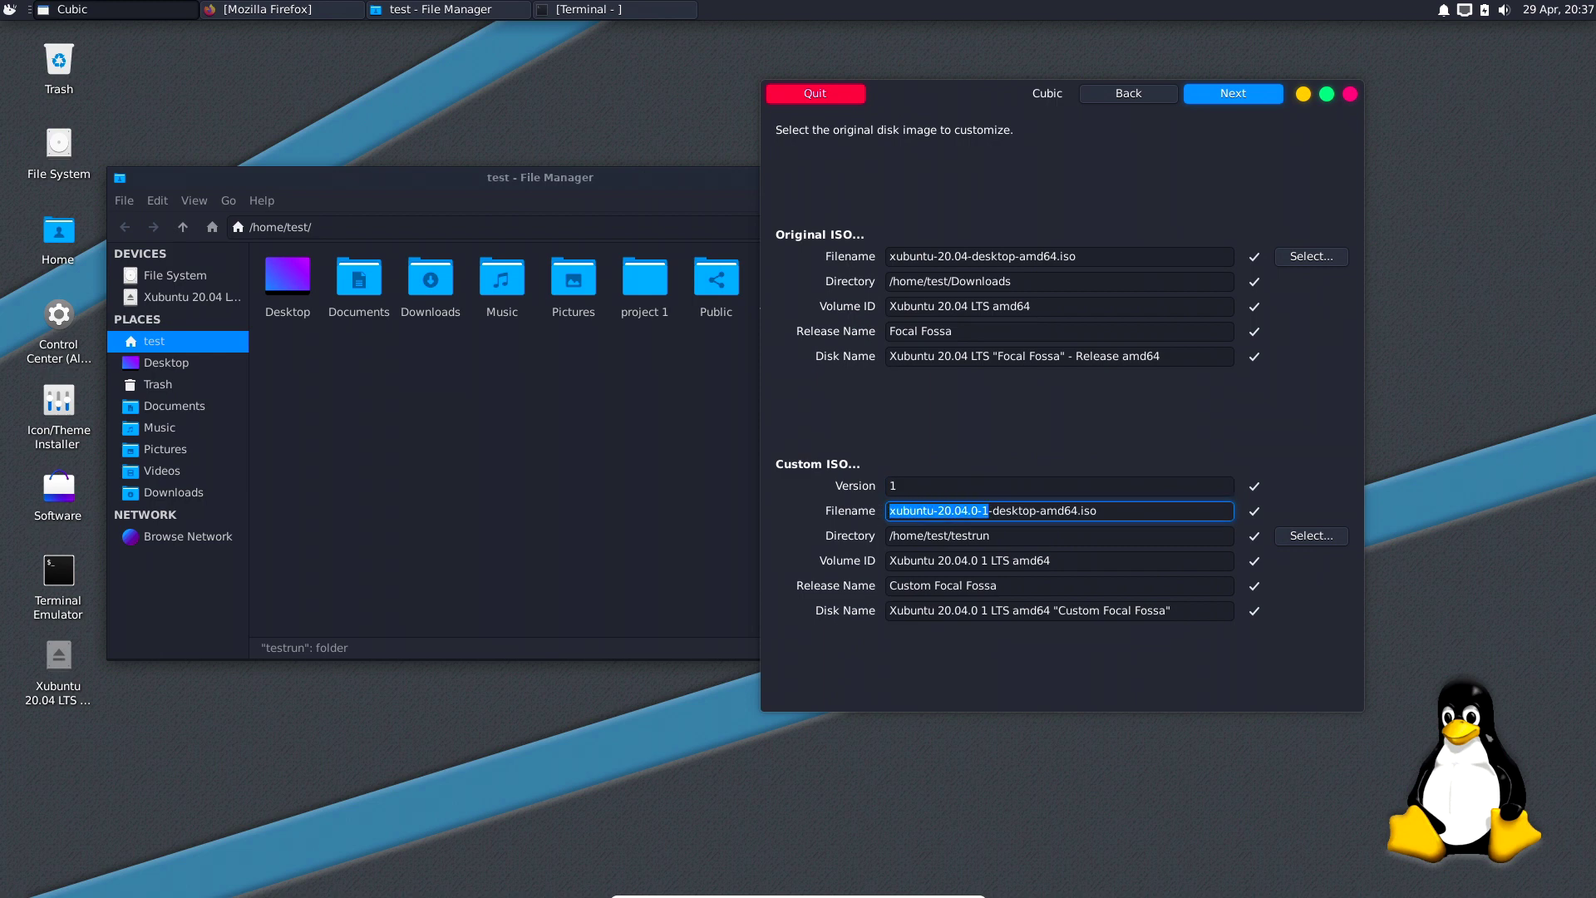
type("myiso")
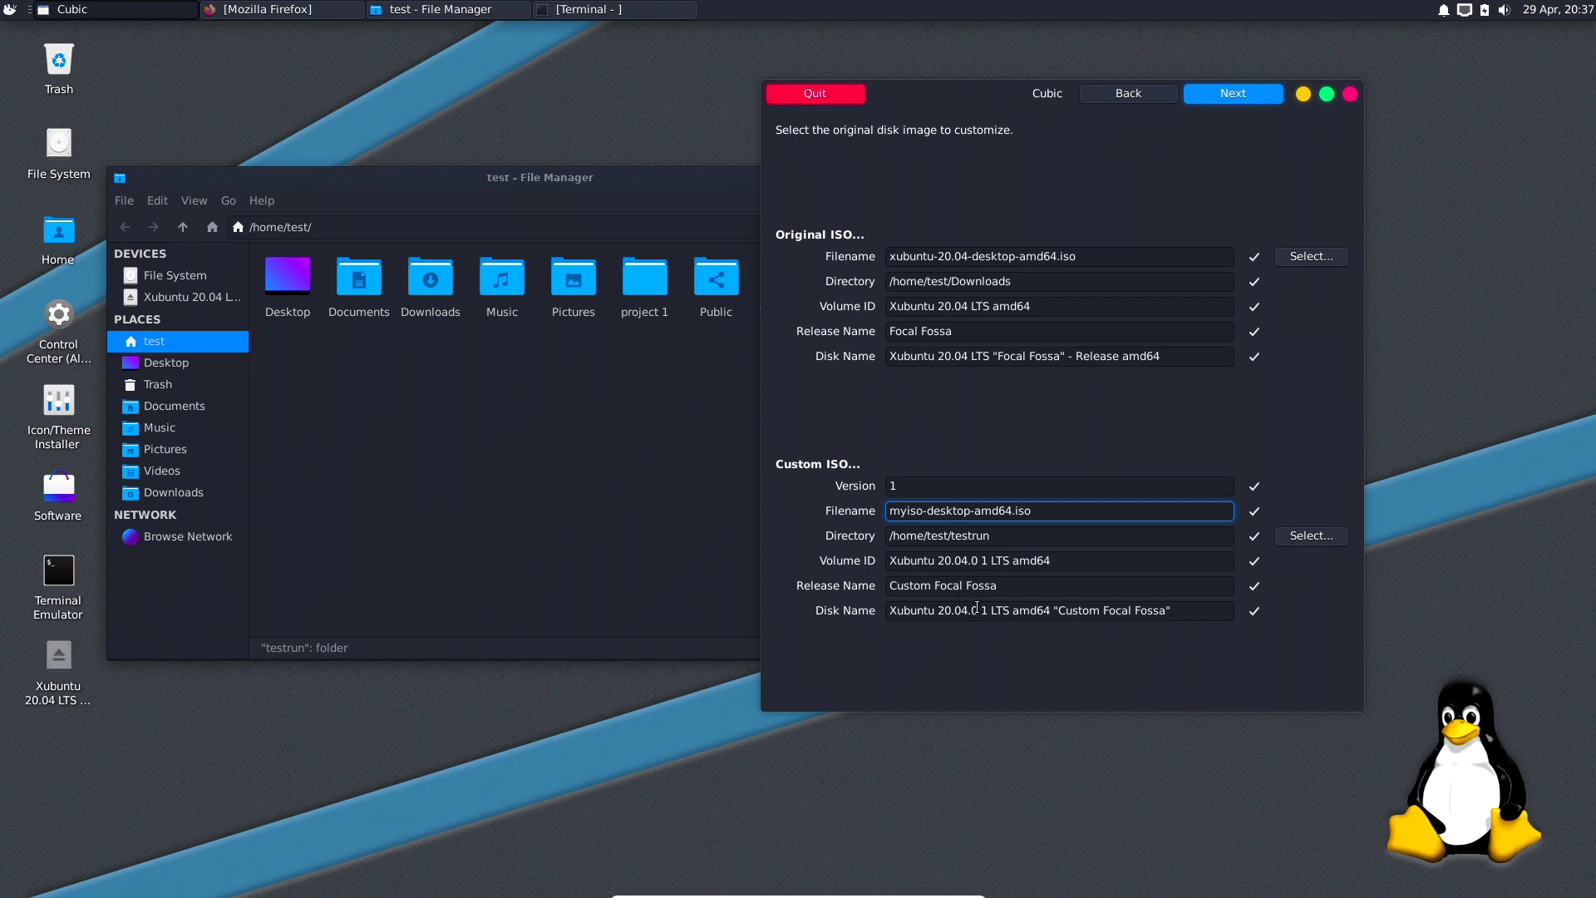
left_click(1053, 561)
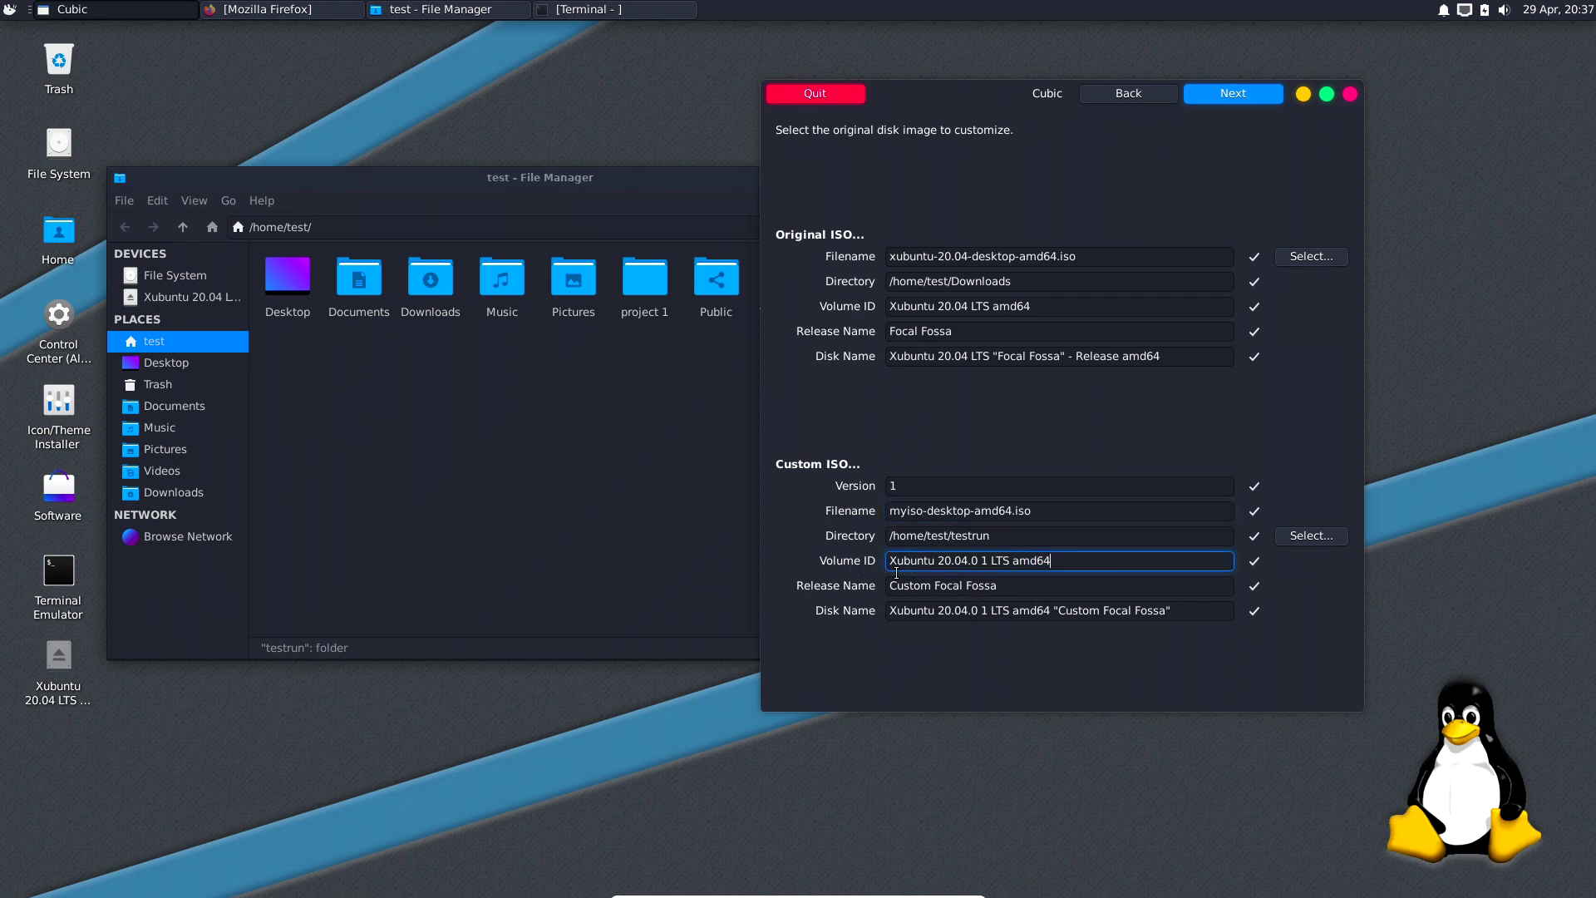
left_click_drag(1052, 561, 879, 561)
type("tes")
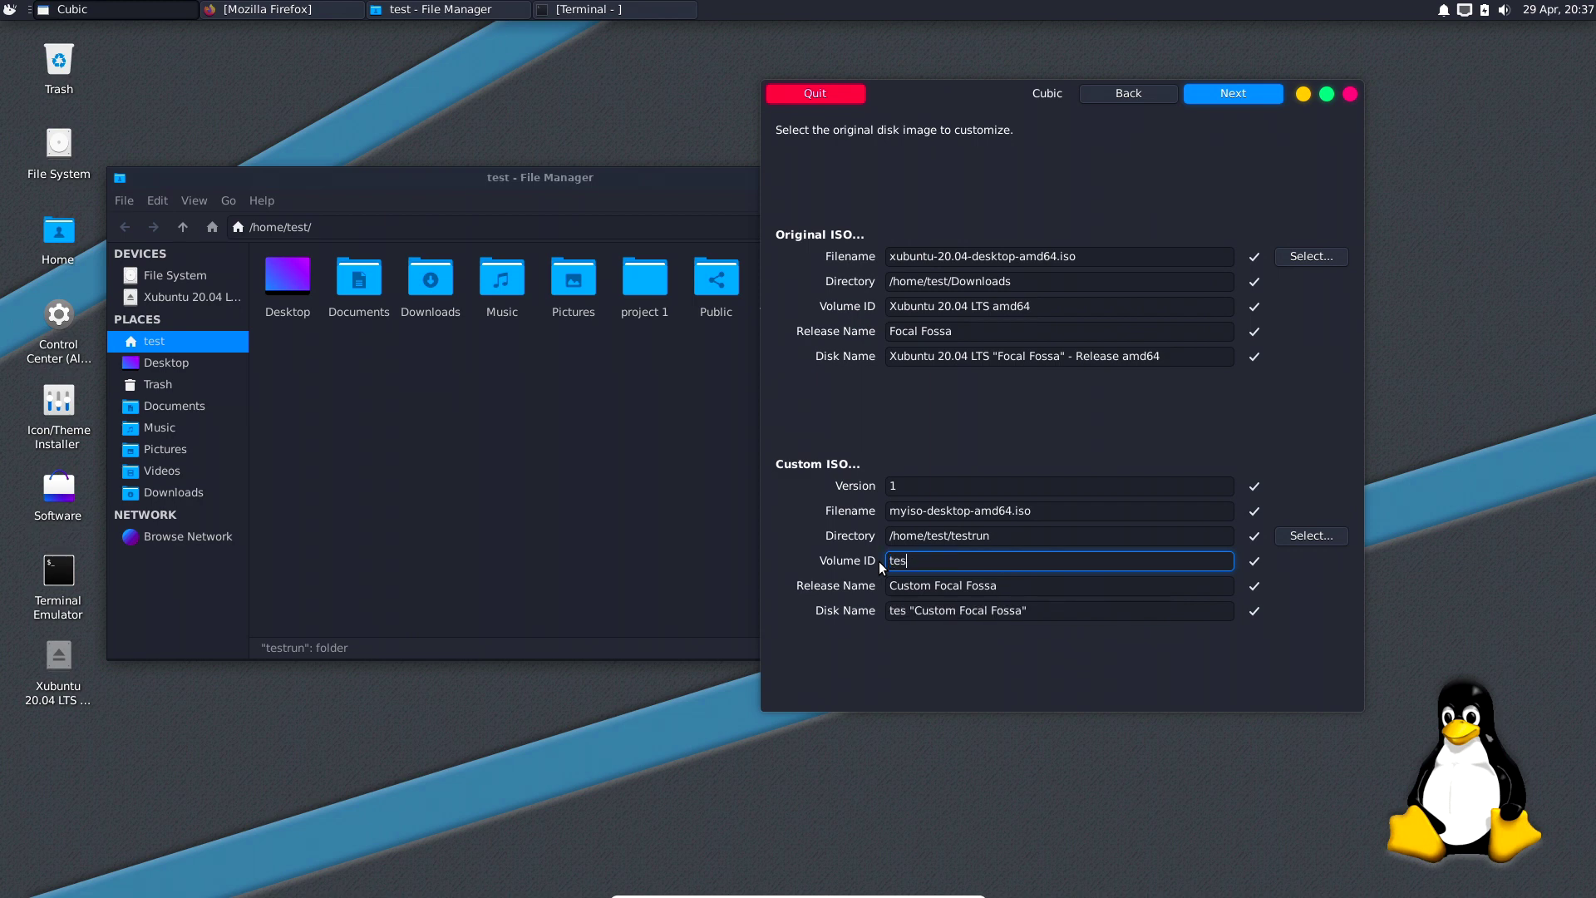
type("t run")
left_click_drag(999, 586, 887, 586)
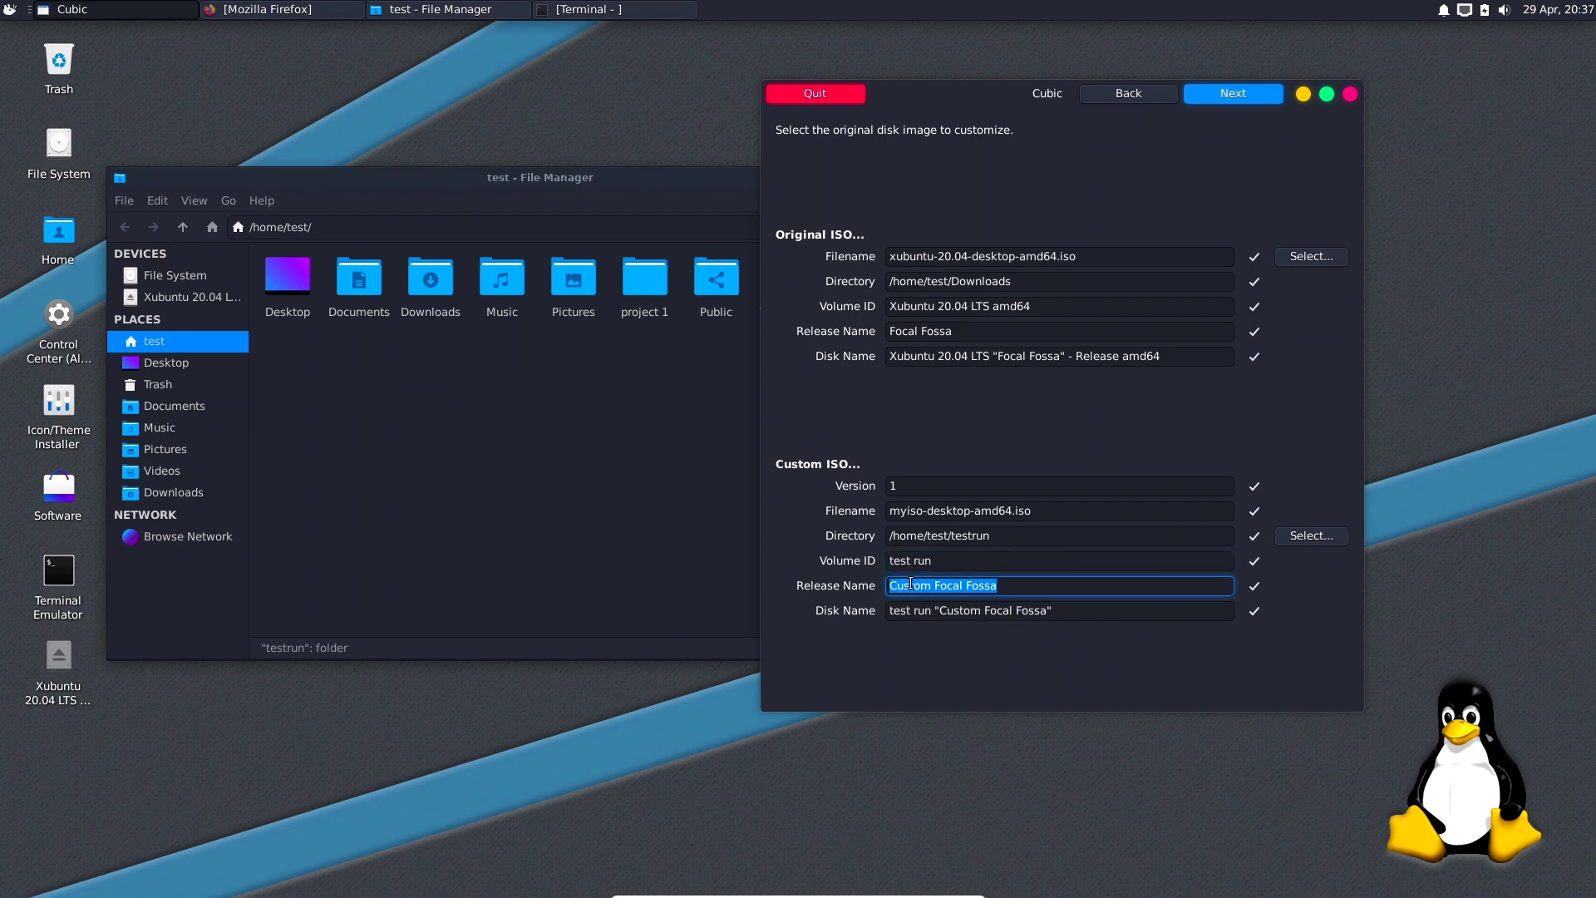
type("bob")
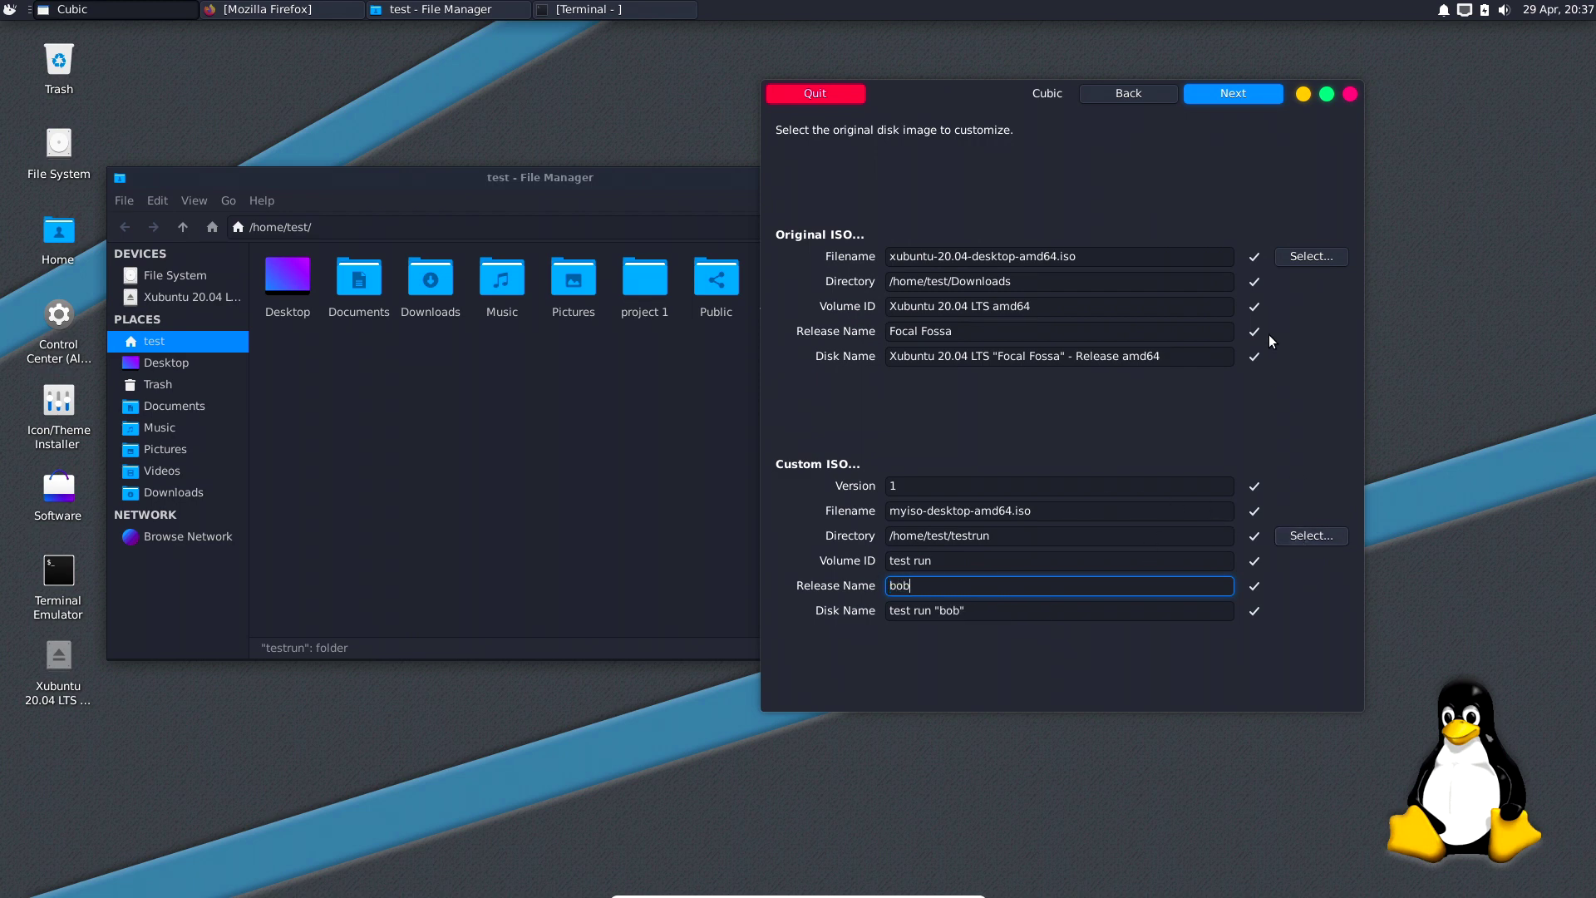
left_click(1216, 94)
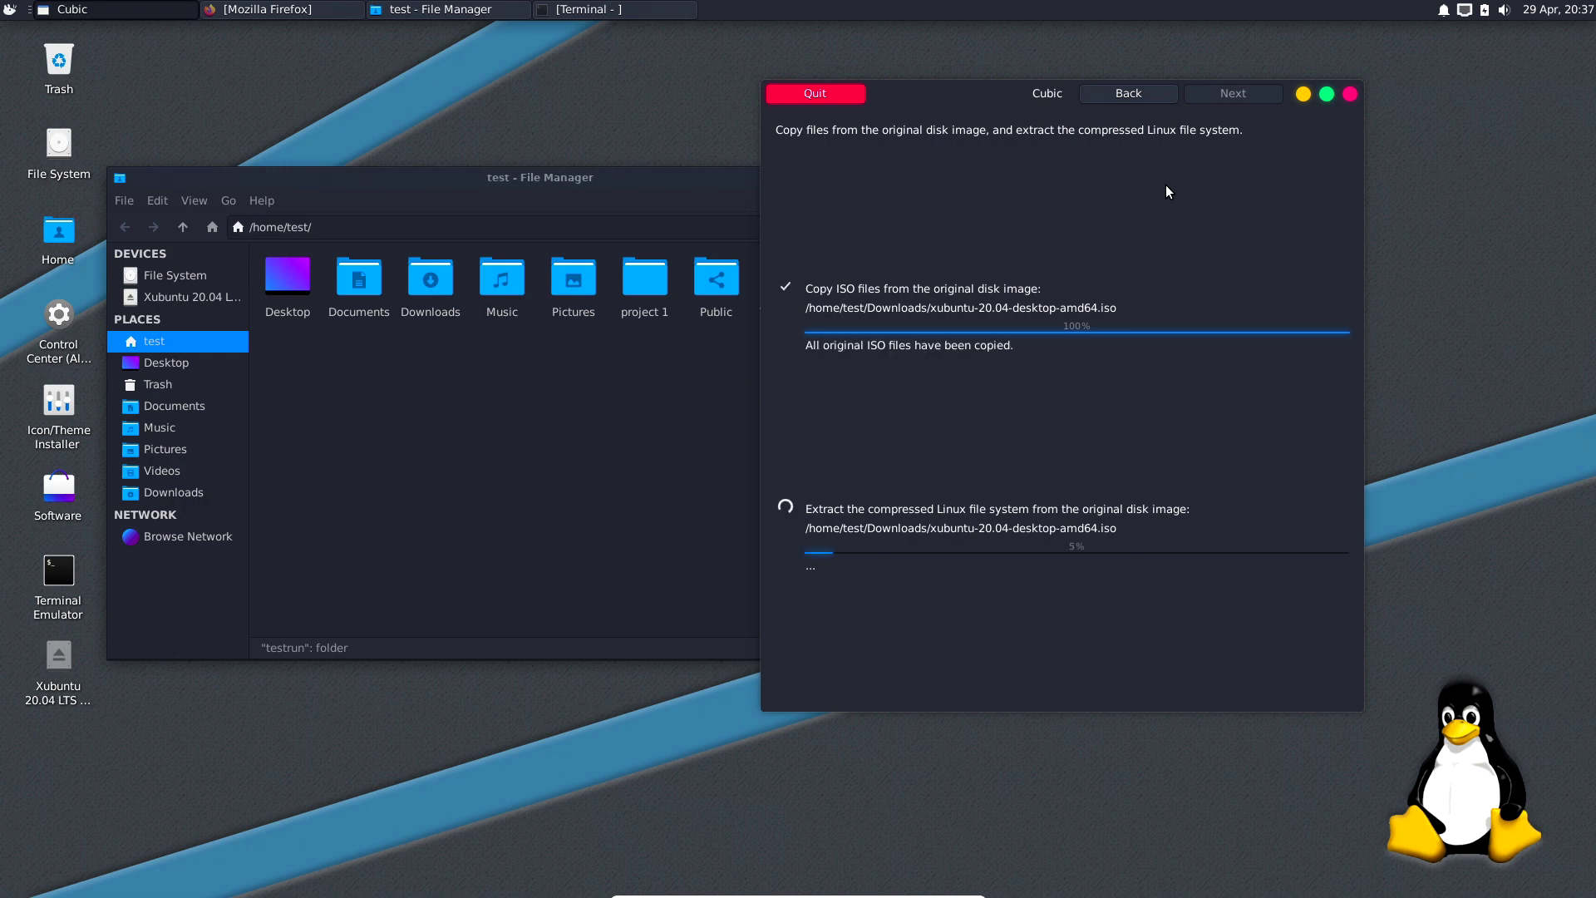
Open the testrun folder in the file manager to view its new project subfolders.
left_click(712, 394)
double_click(860, 299)
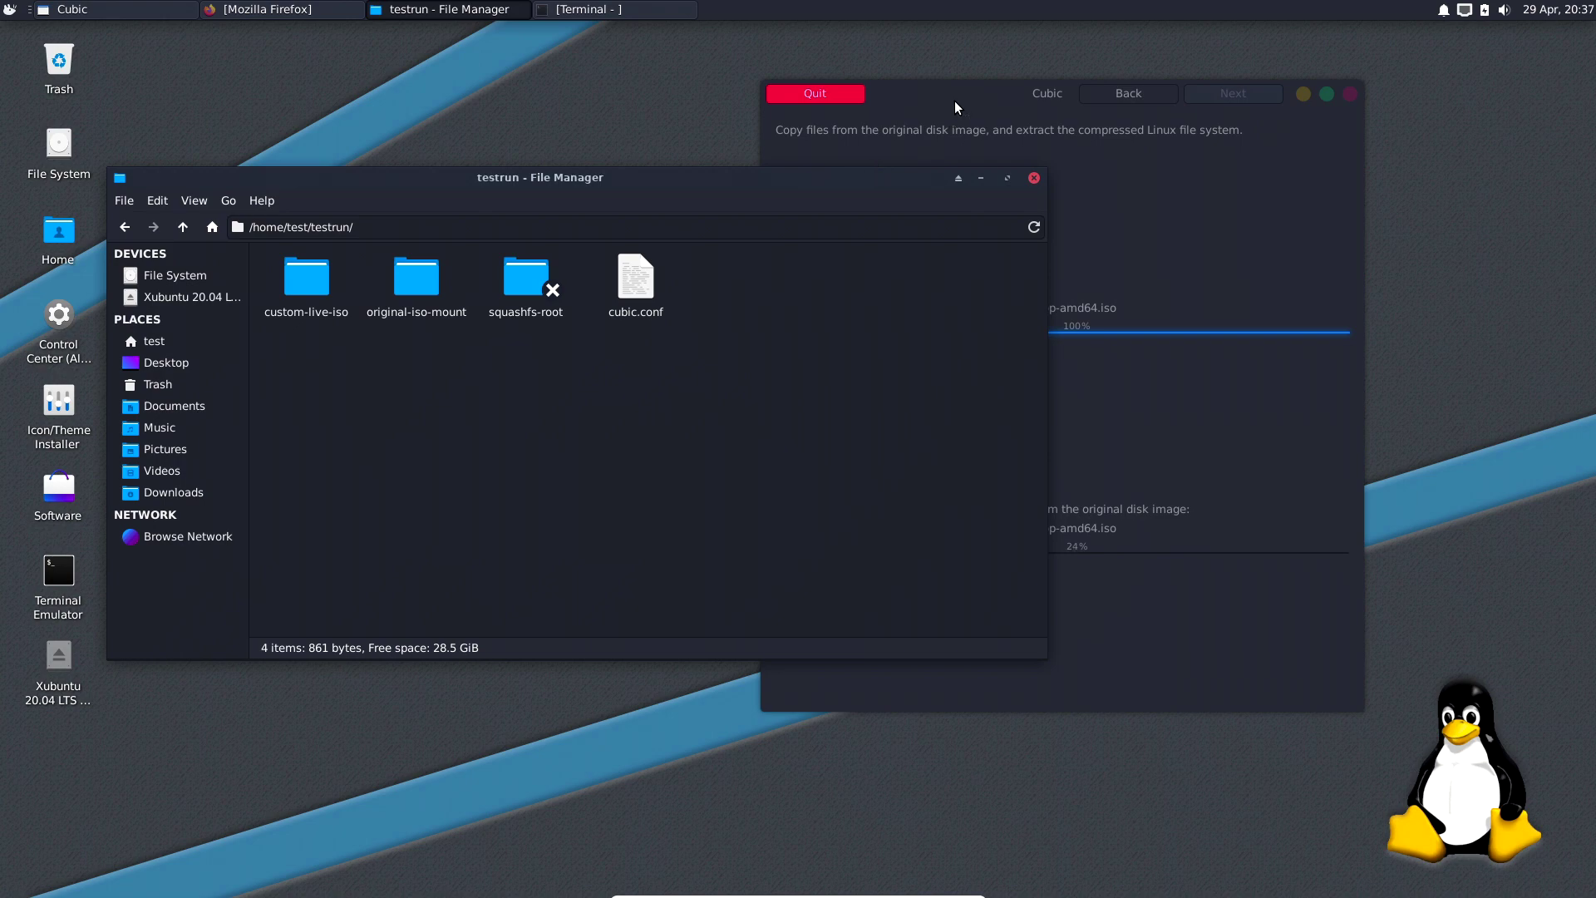
Arrange the Cubic and file manager windows side by side.
left_click_drag(956, 95, 1040, 98)
left_click_drag(737, 181, 779, 210)
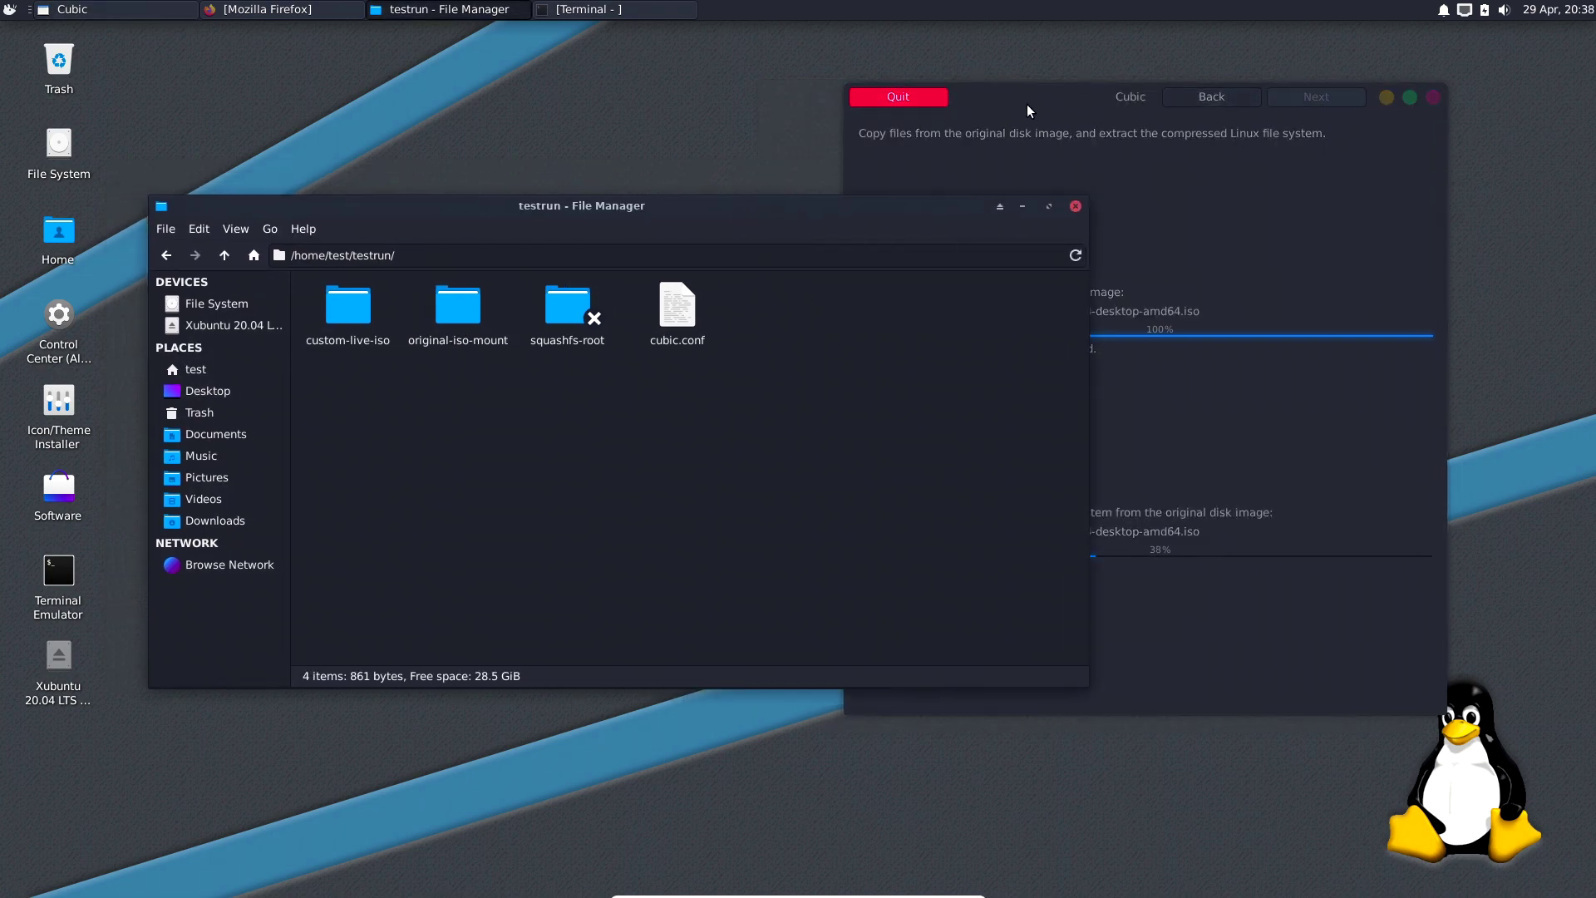
left_click_drag(1028, 106, 1002, 104)
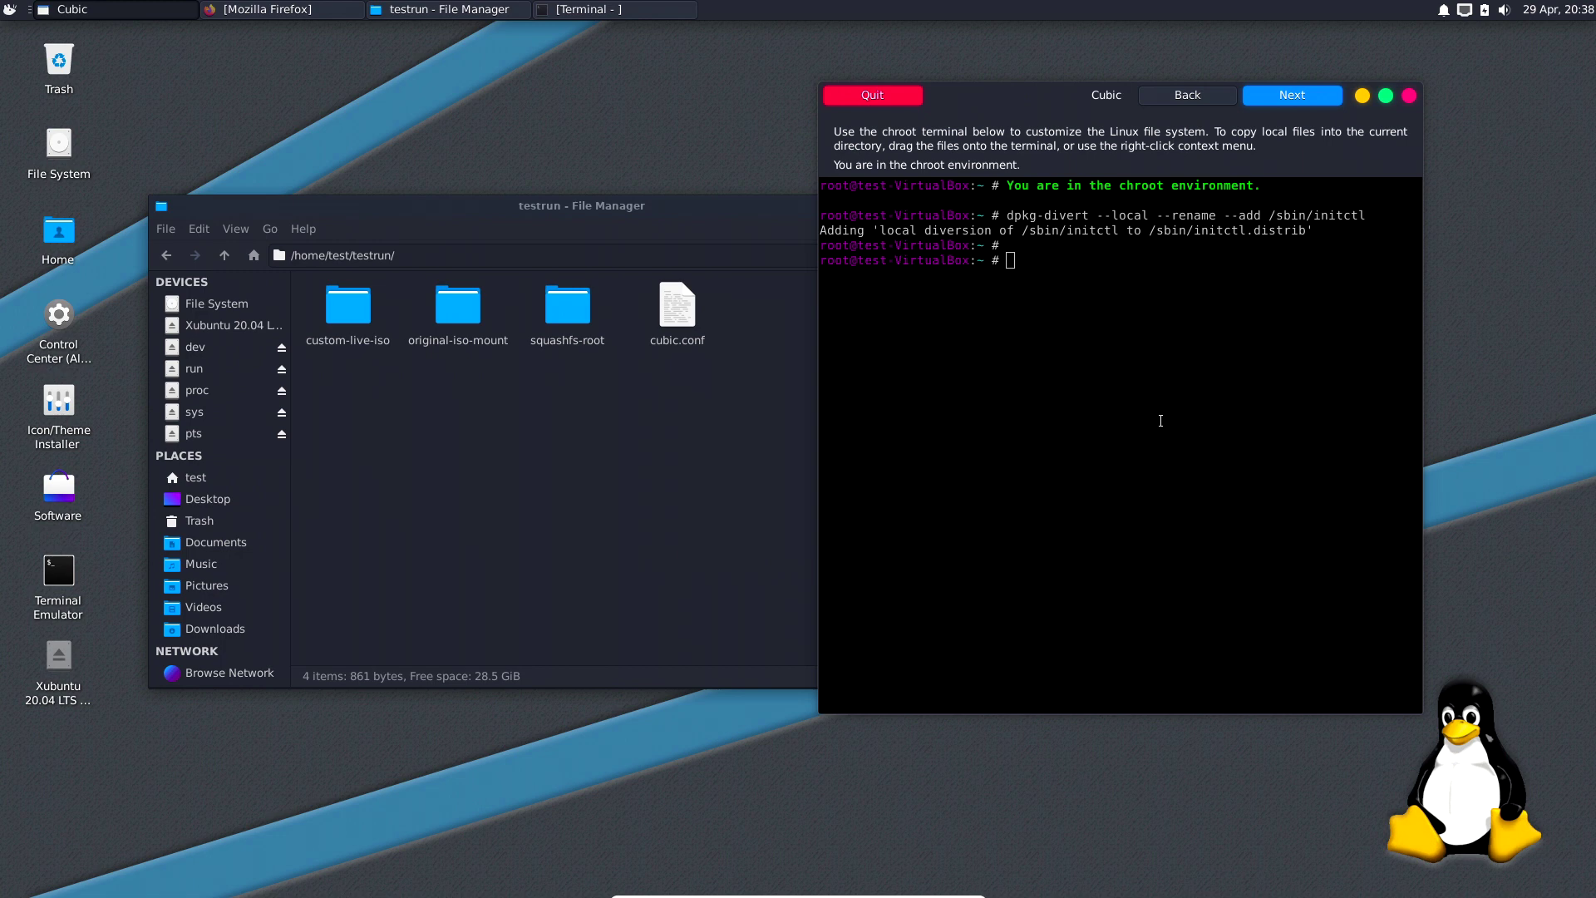
Quit Cubic, relaunch it from the System menu with the sudo password, and open the directory chooser.
left_click(876, 98)
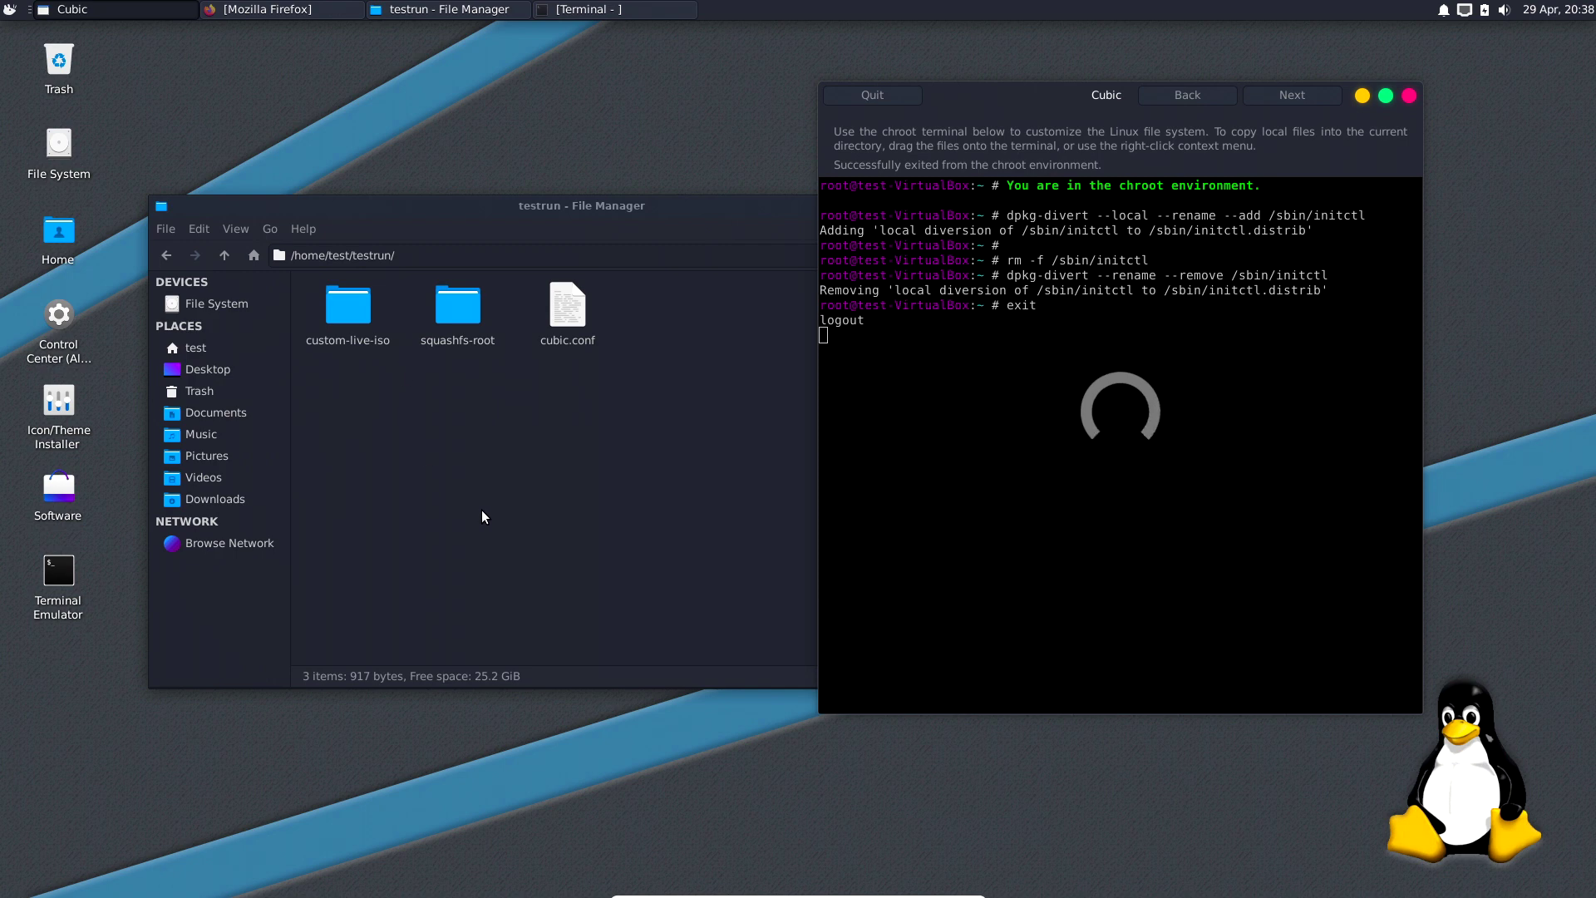
left_click(10, 9)
left_click(36, 264)
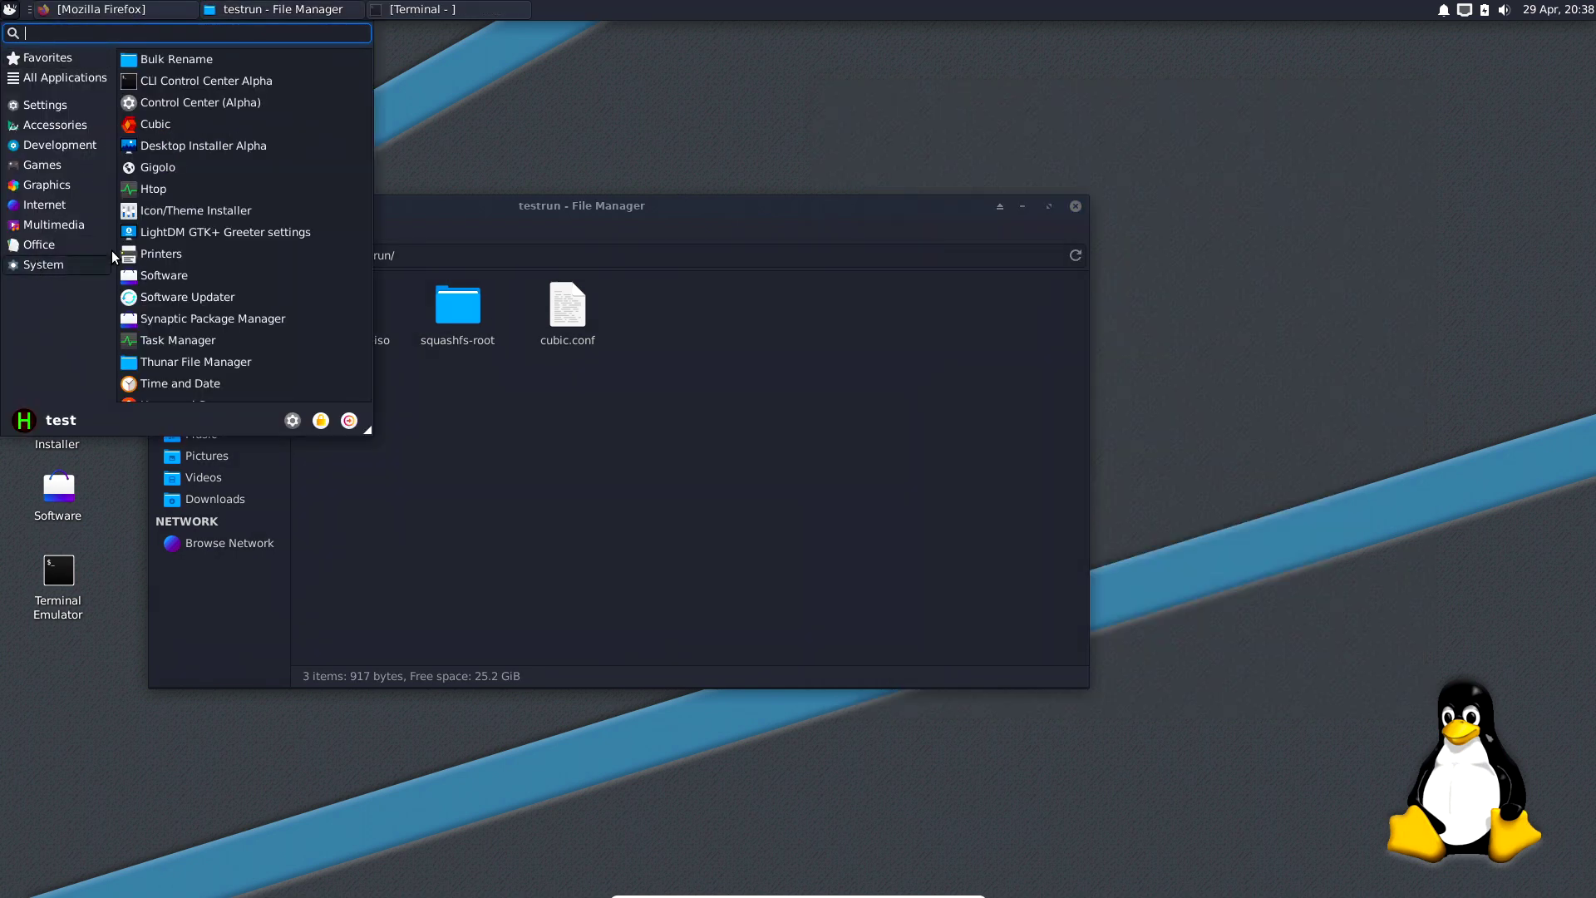
left_click(158, 125)
type("********")
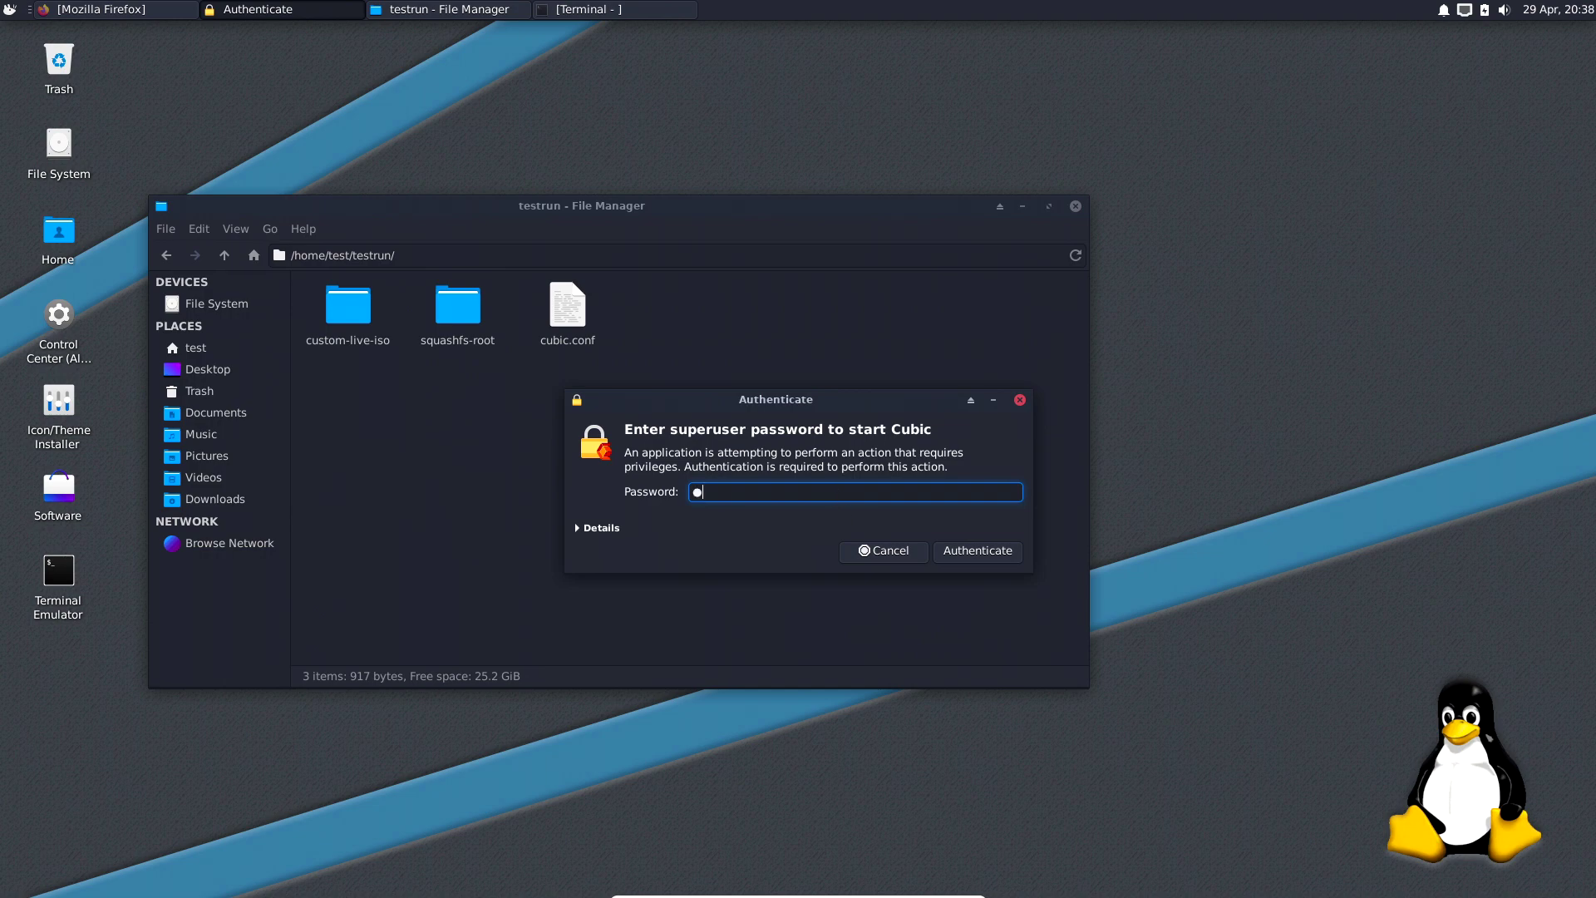
key("Return")
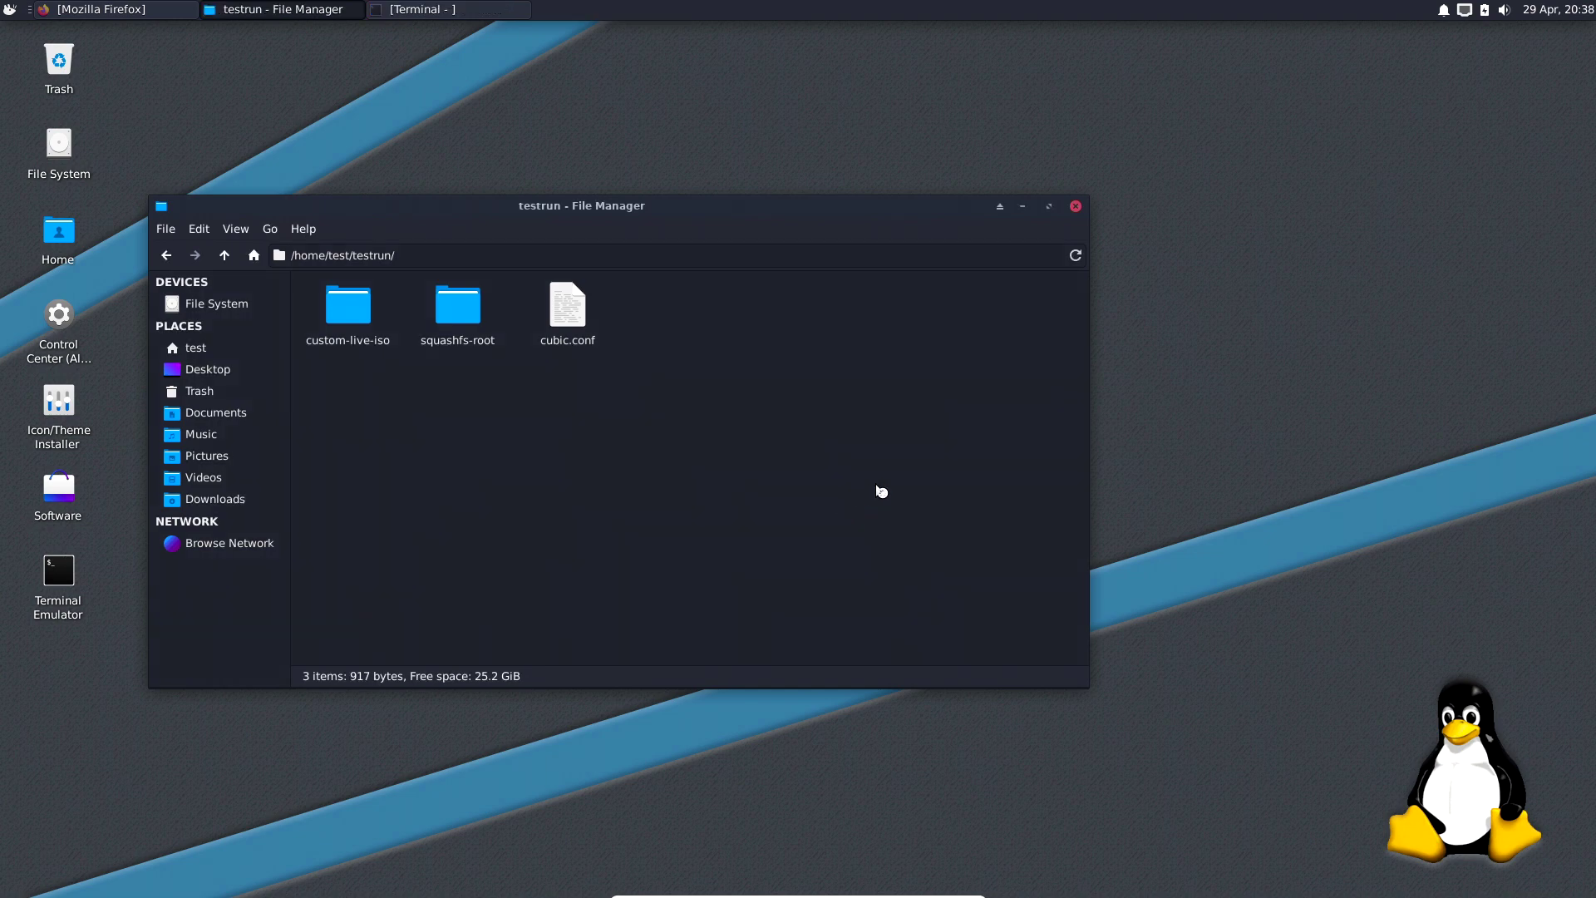
left_click(1044, 533)
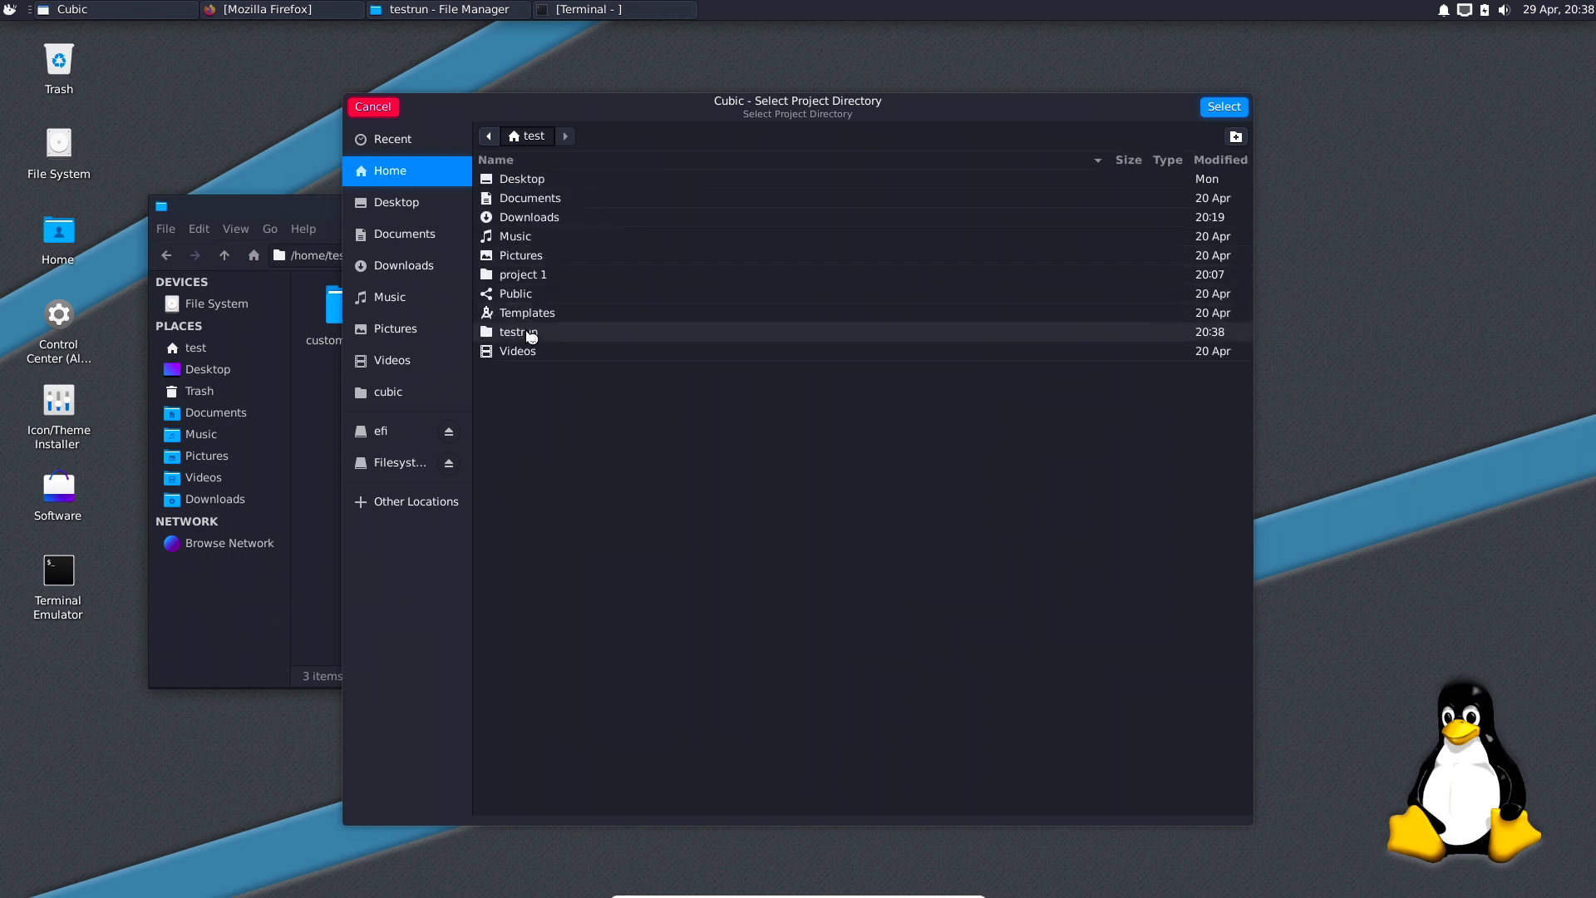
Open the testrun project and choose 'Continue customizing the existing project'.
left_click(517, 332)
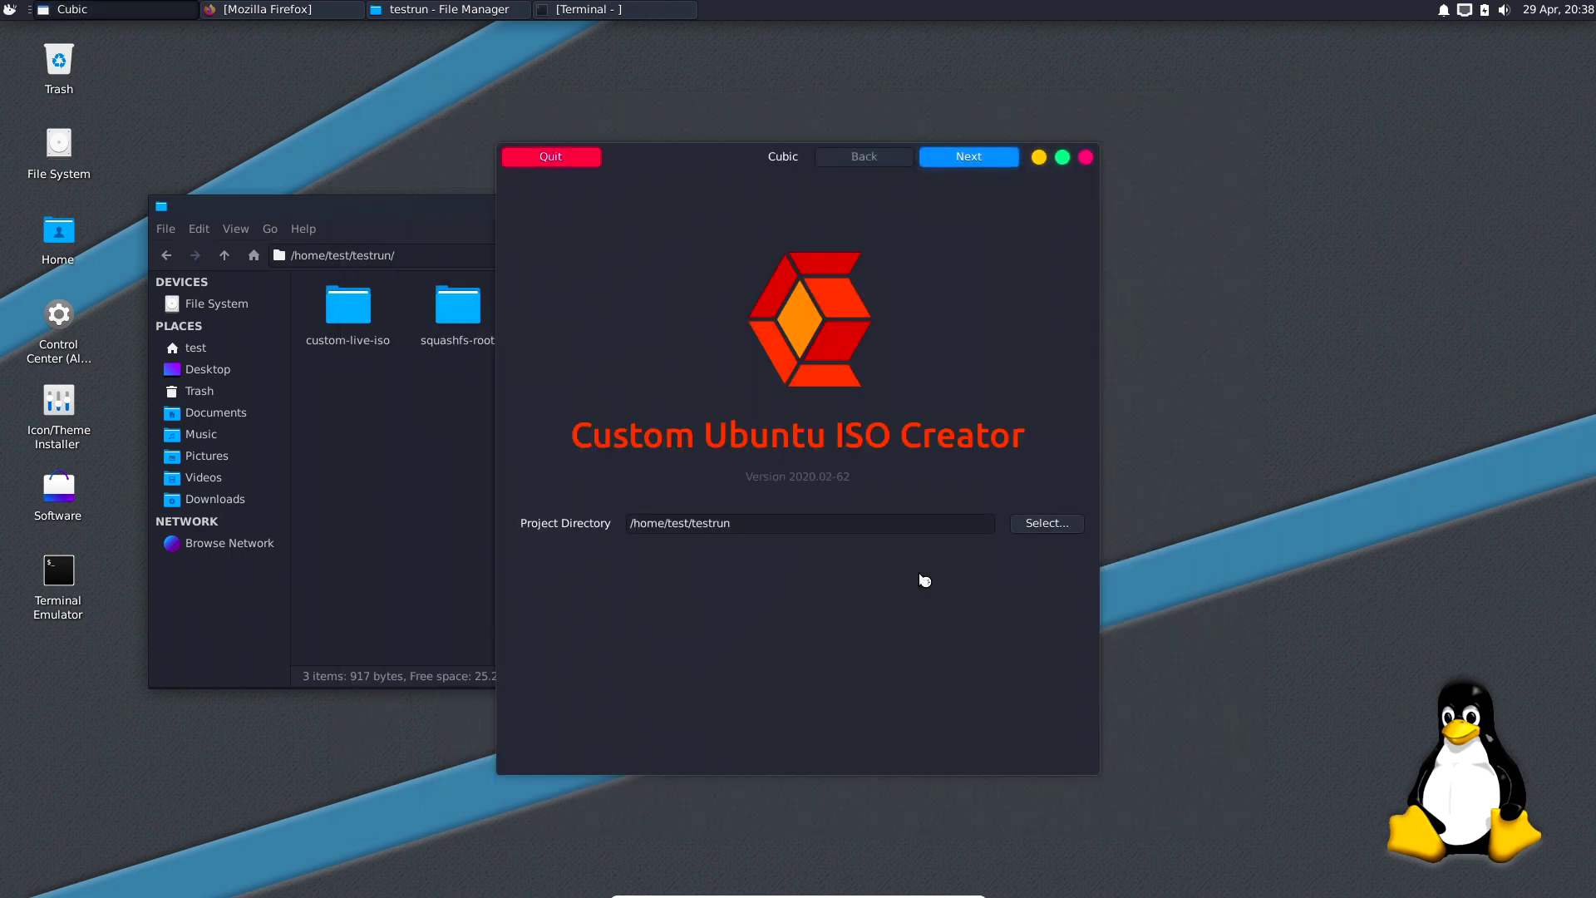
key("Return")
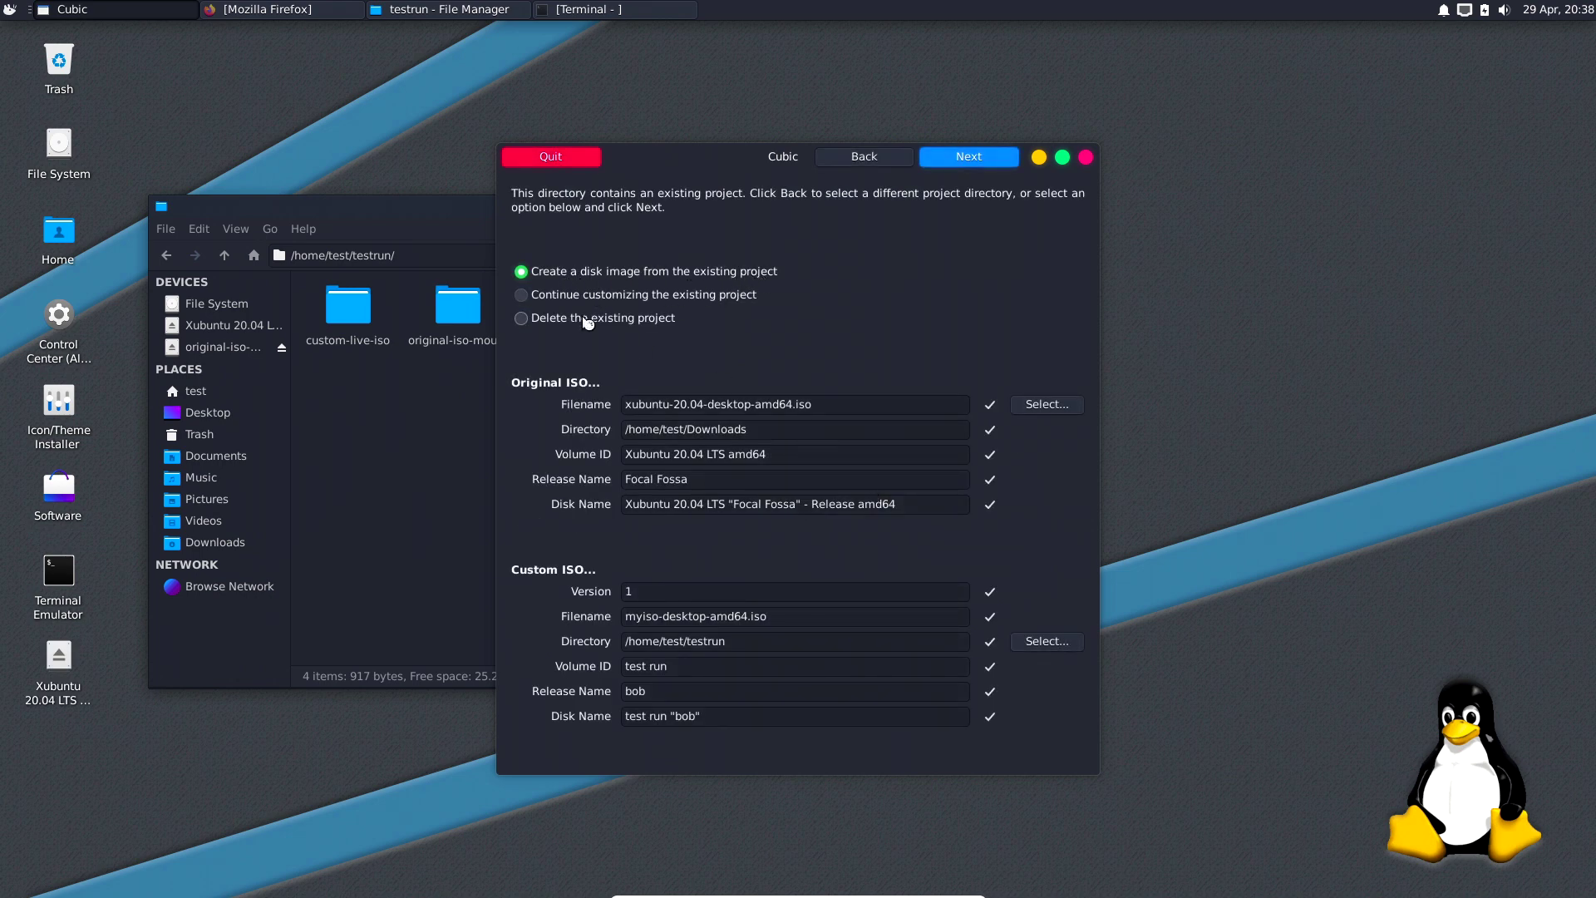
left_click(611, 299)
left_click(971, 160)
left_click_drag(717, 172, 954, 109)
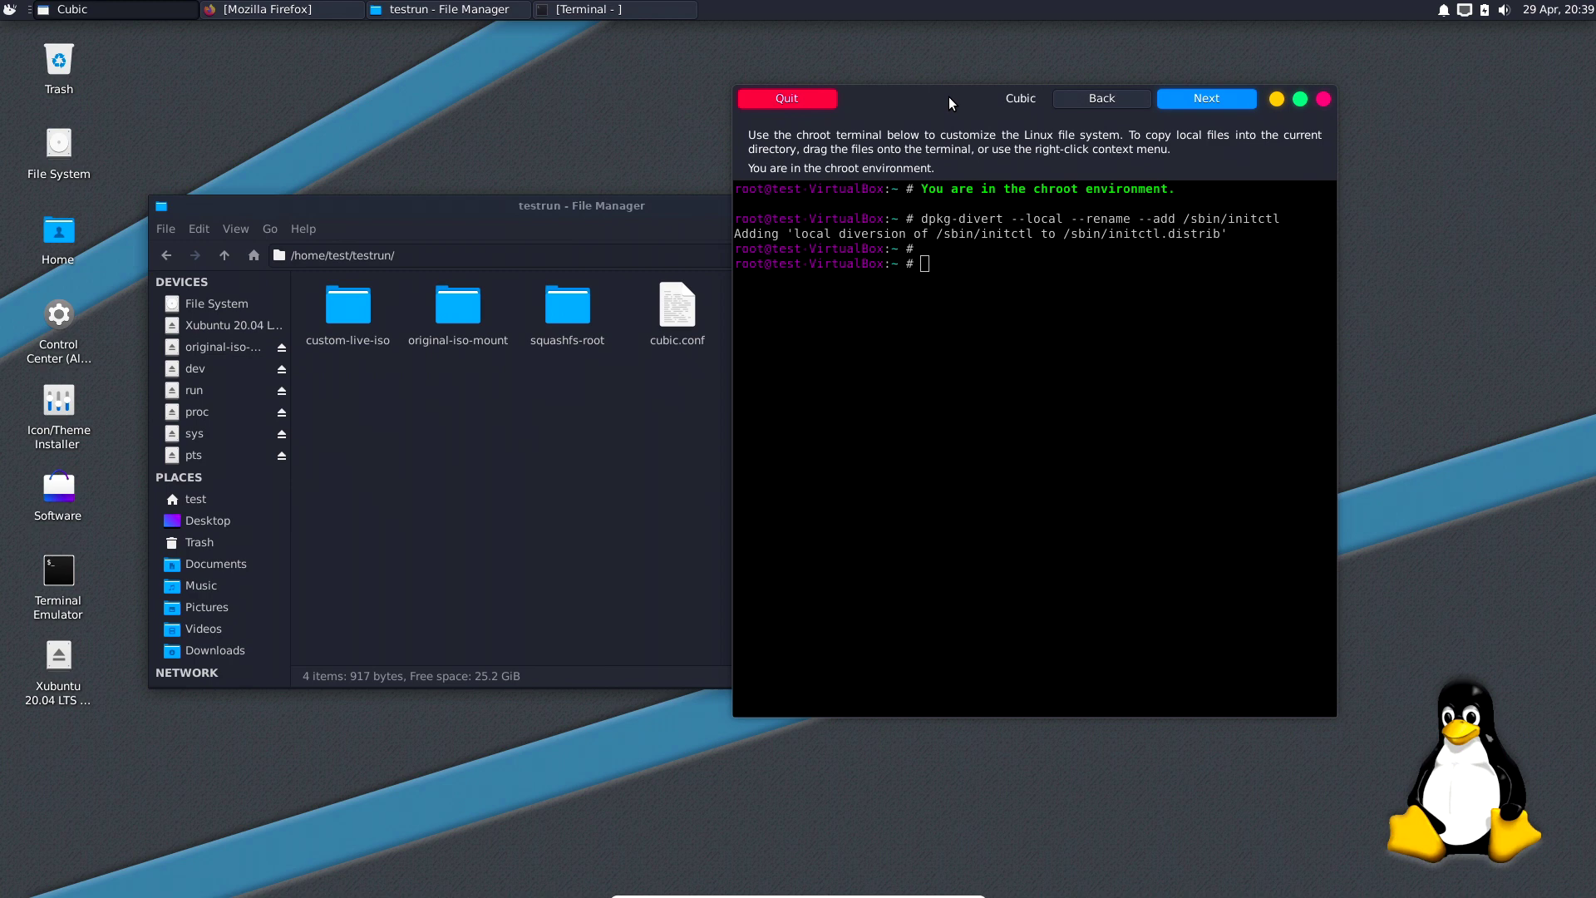
Shift the Cubic window slightly right and go up from testrun to the home folder.
left_click_drag(950, 97, 1033, 101)
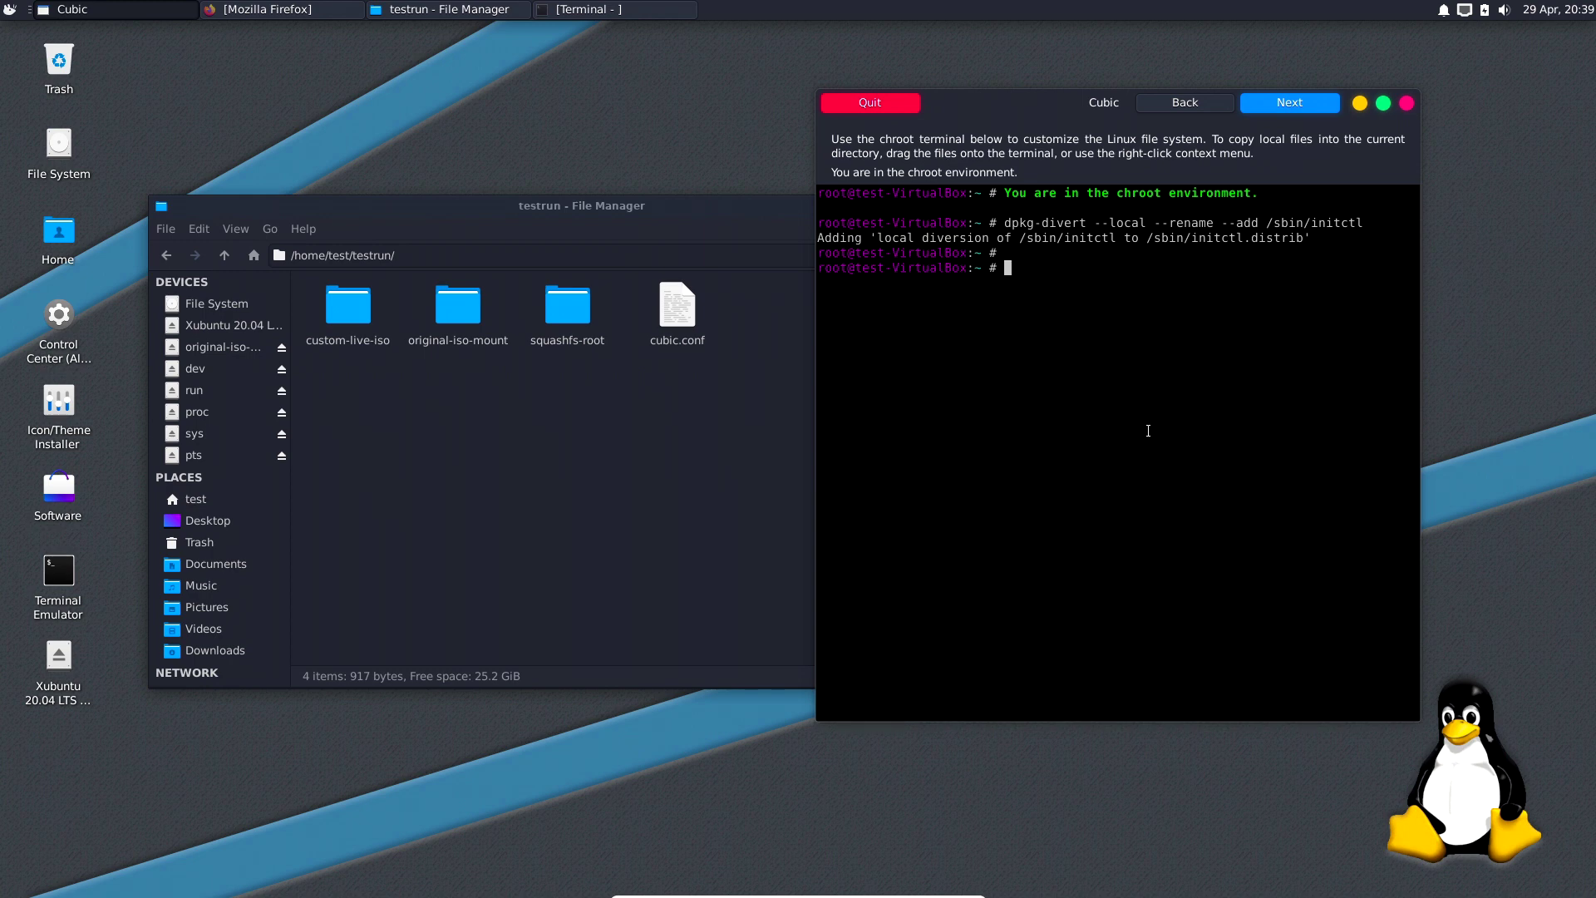
left_click(218, 253)
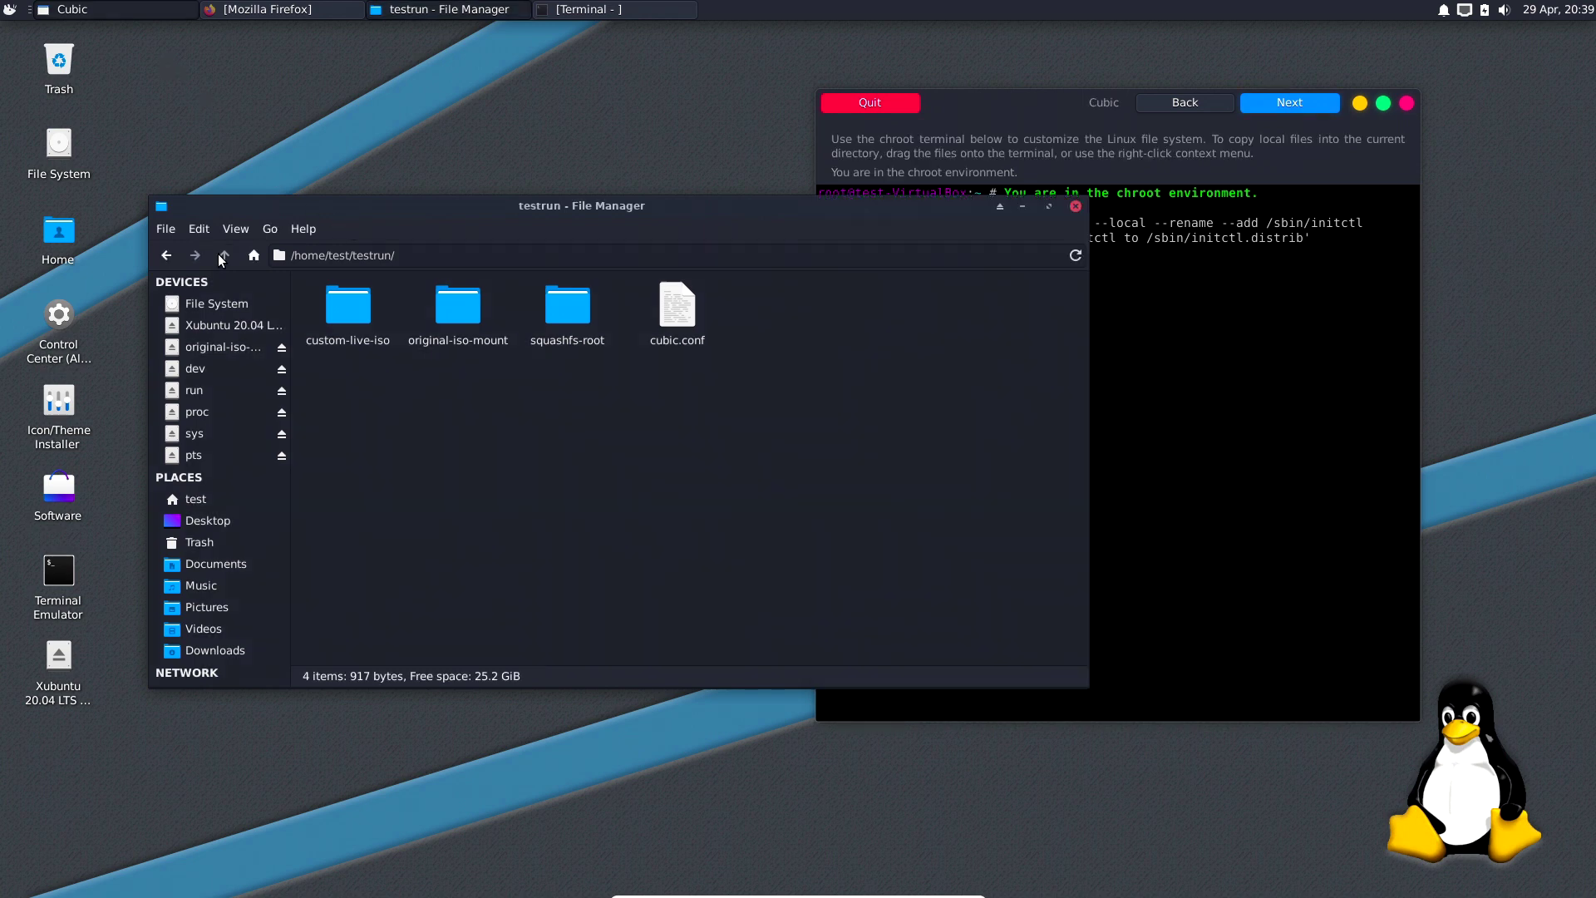
Open the project 1 folder and the notes file 'what i have done 20-04'.
double_click(700, 317)
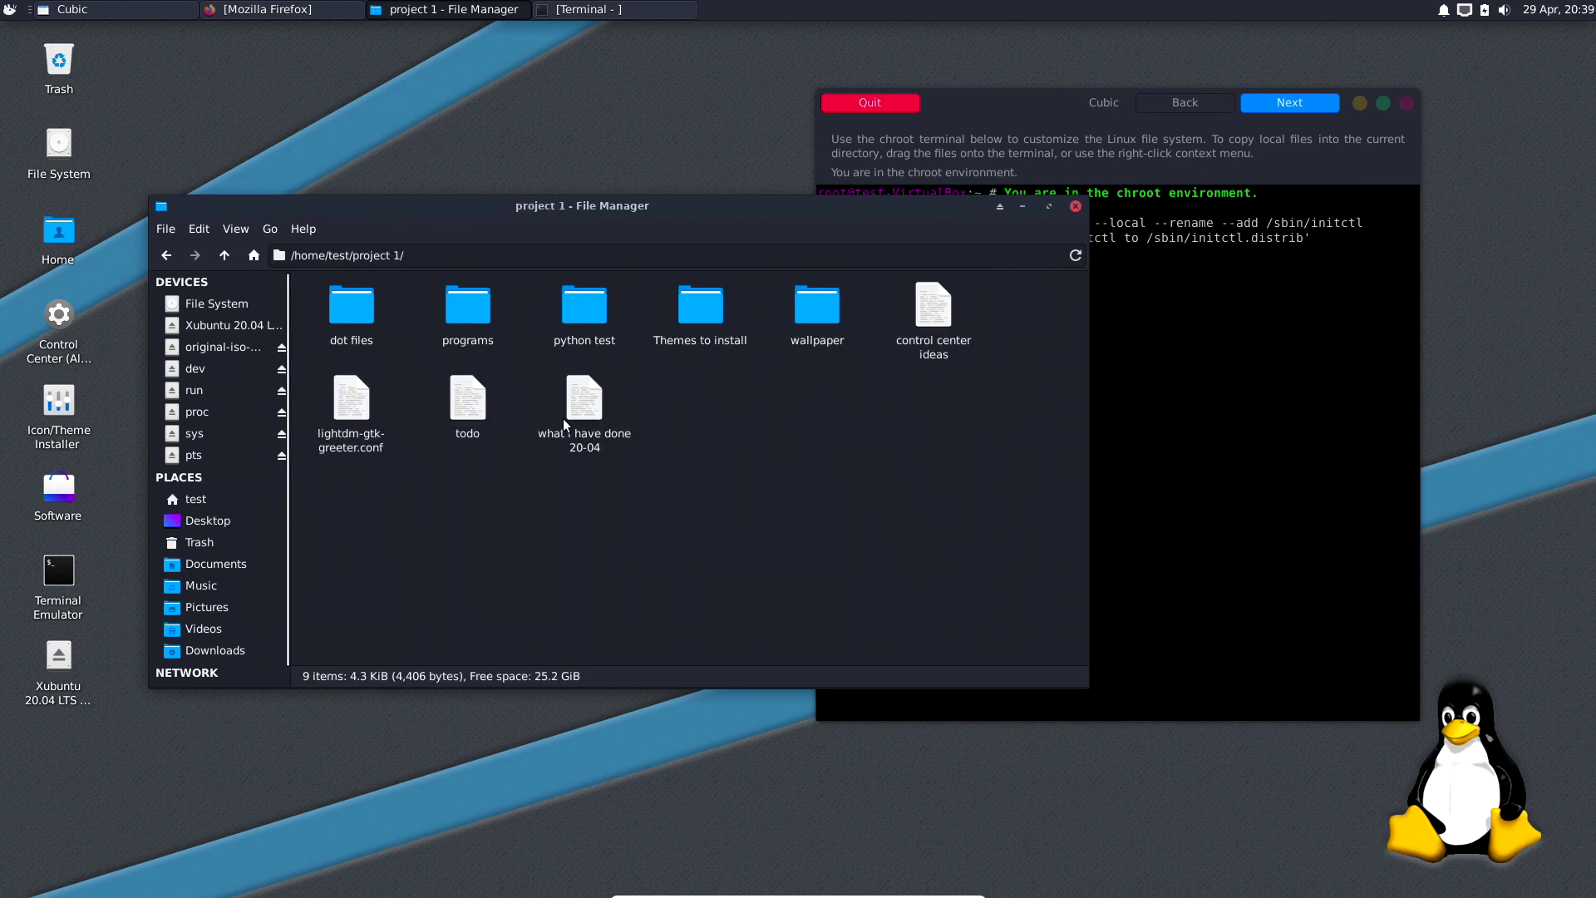
left_click_drag(694, 211, 623, 282)
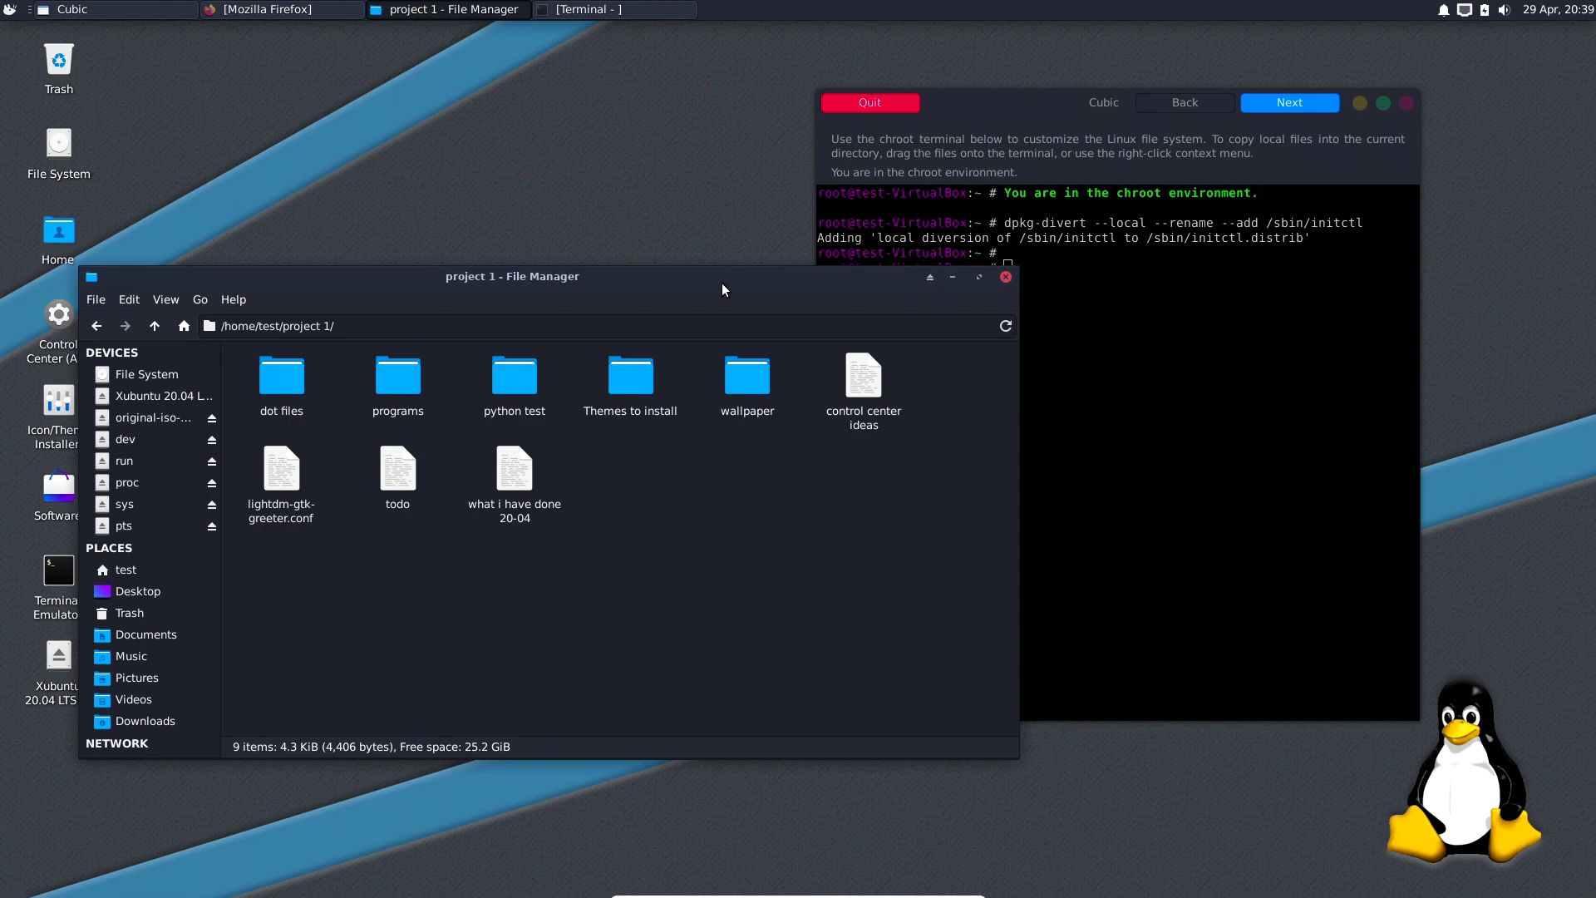
left_click_drag(722, 284, 721, 260)
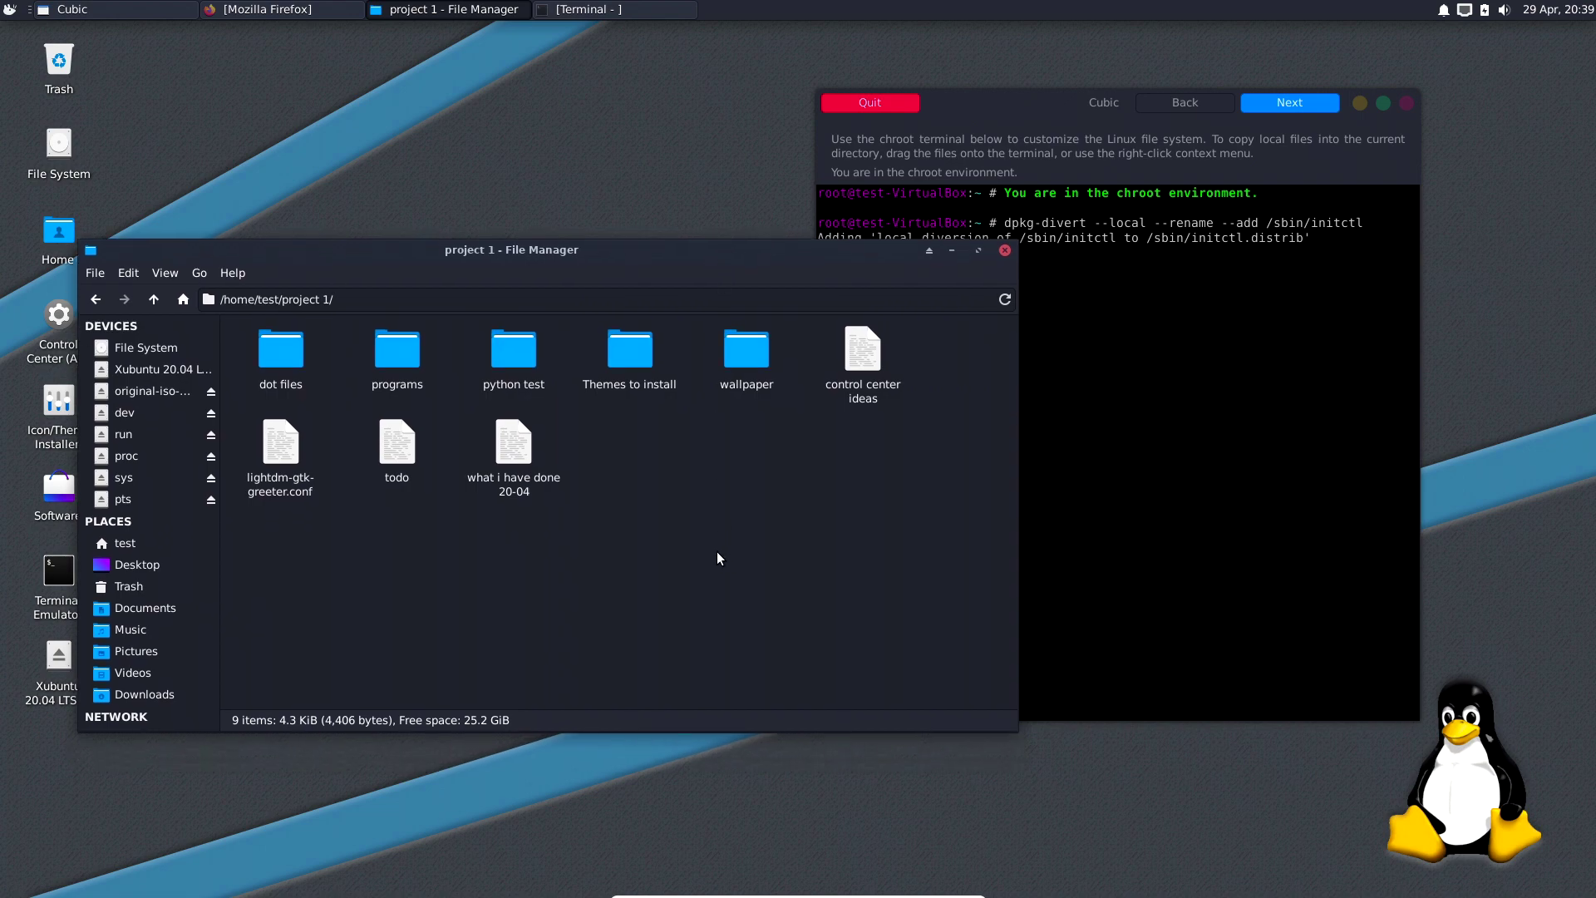
double_click(509, 447)
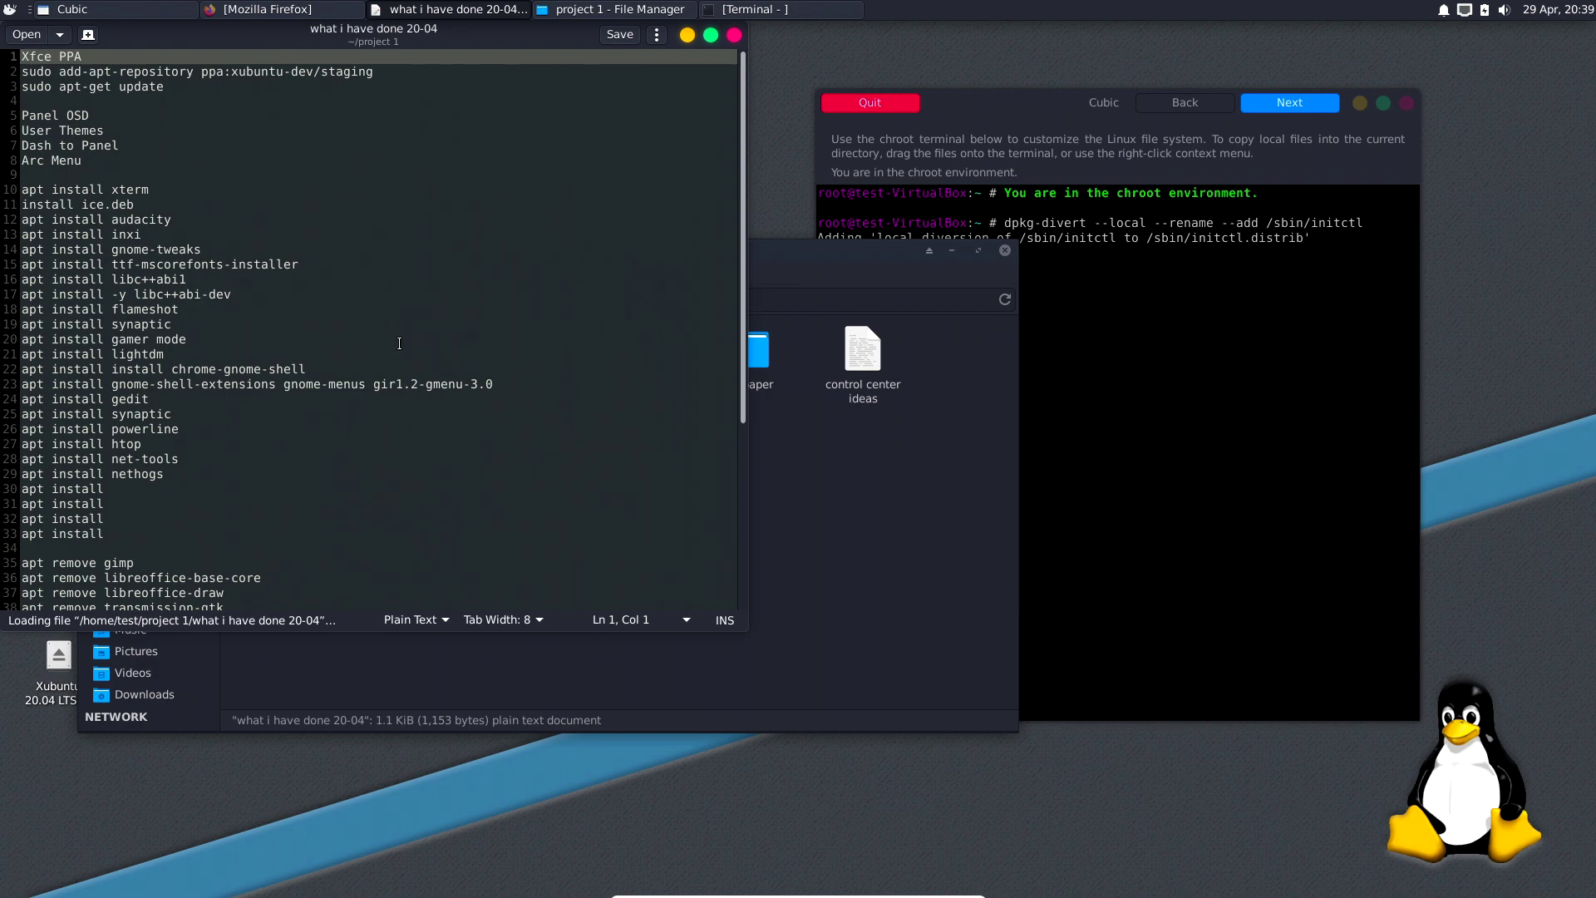
Delete the first eight note lines, Xfce PPA through Arc Menu.
left_click_drag(407, 34, 1113, 155)
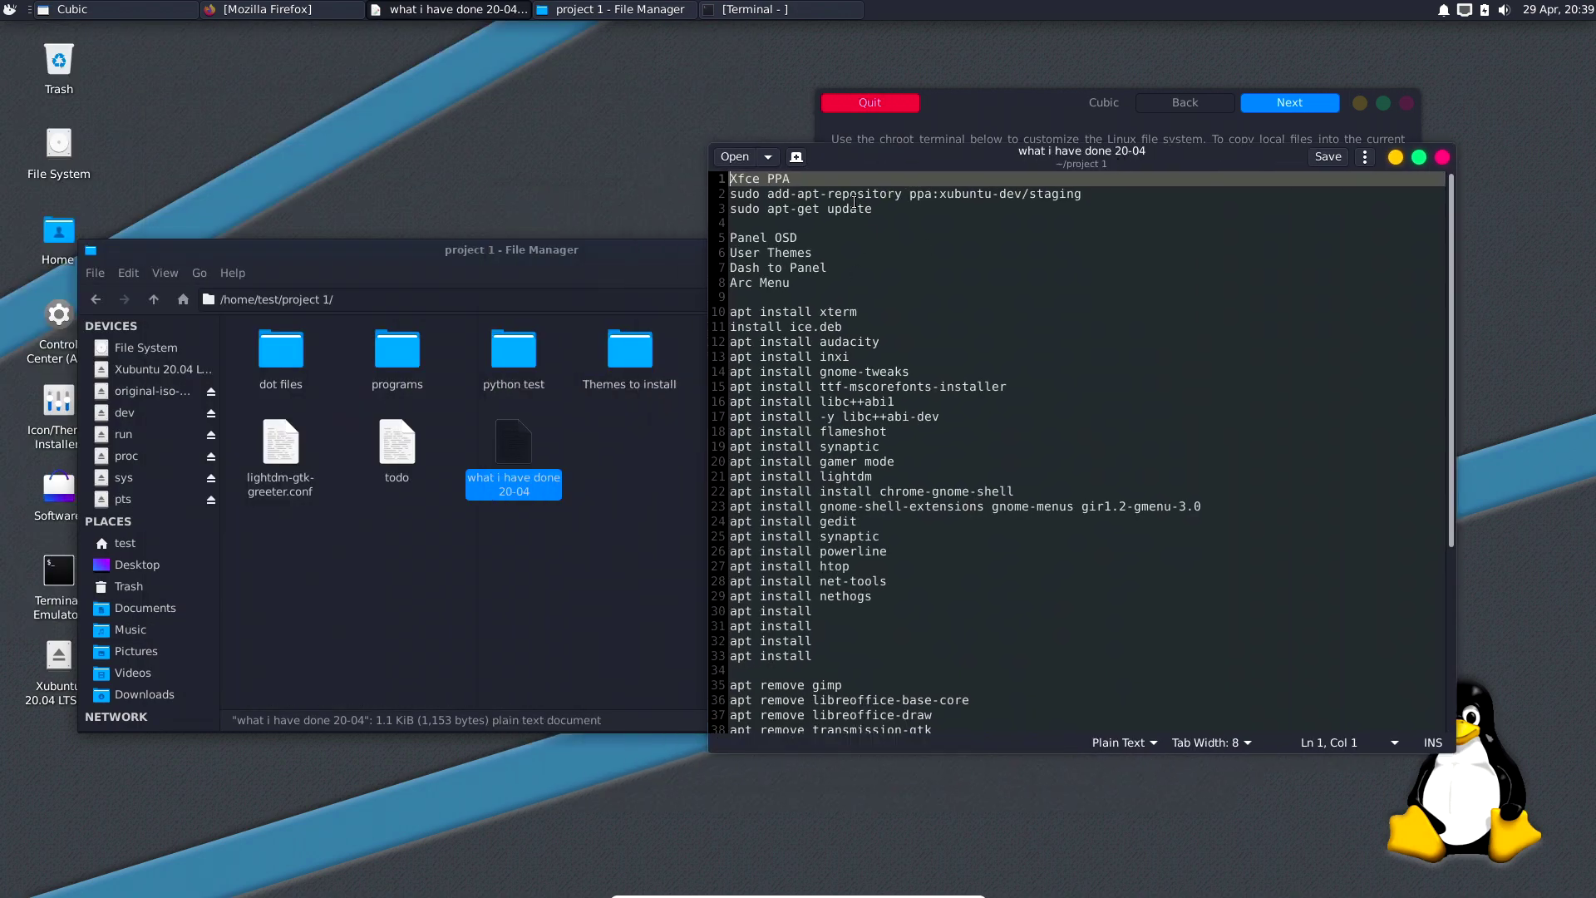
left_click_drag(878, 157, 844, 144)
left_click_drag(763, 269, 697, 165)
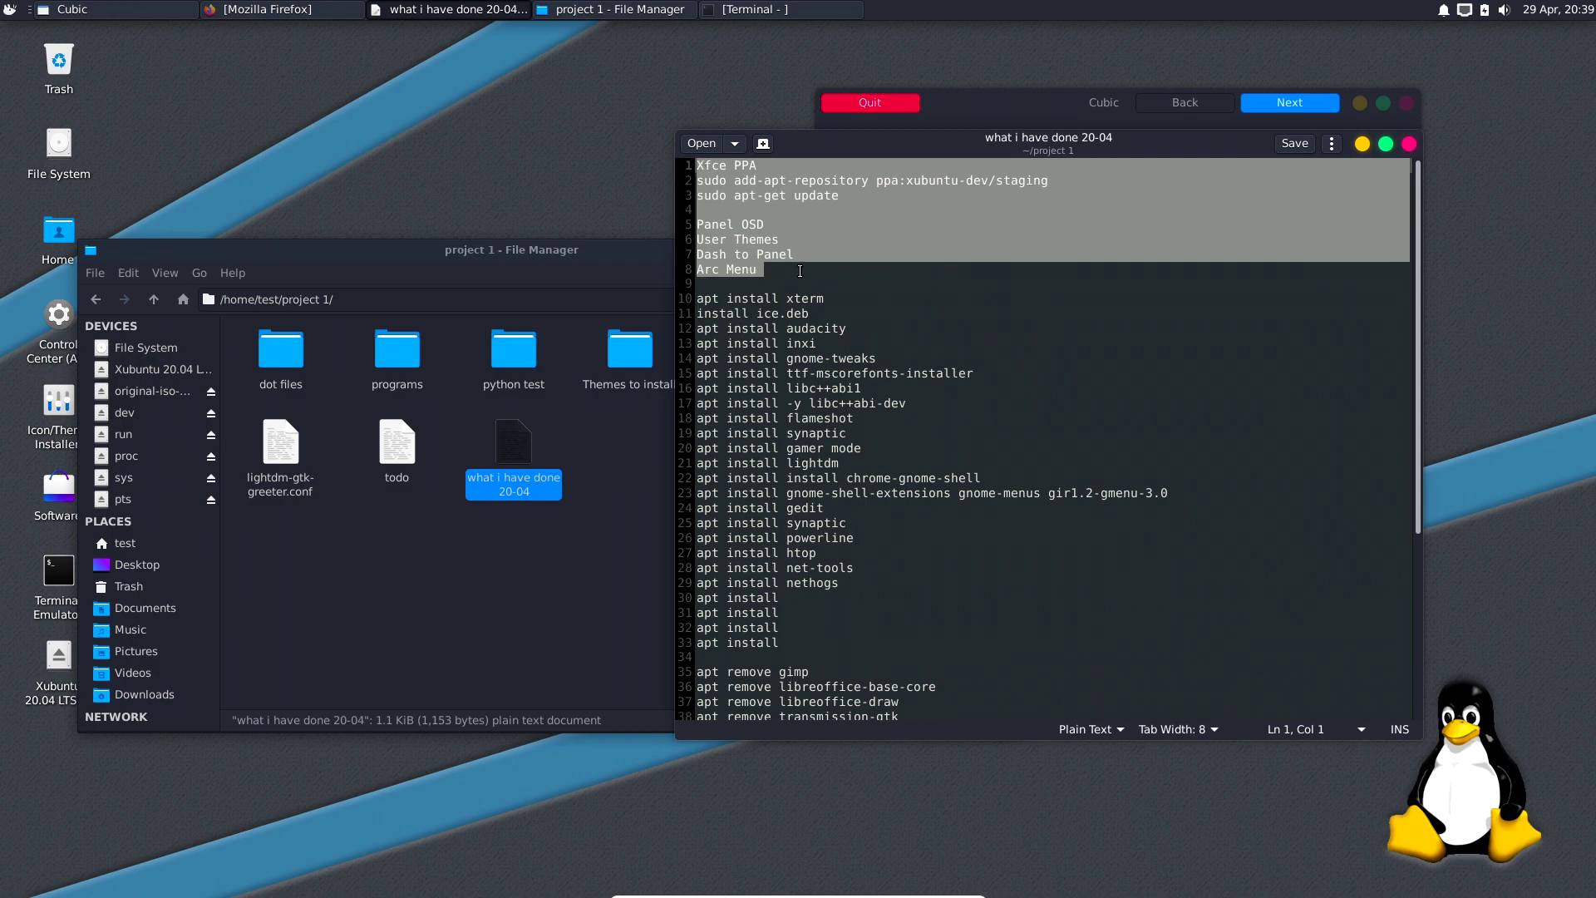
key("Delete")
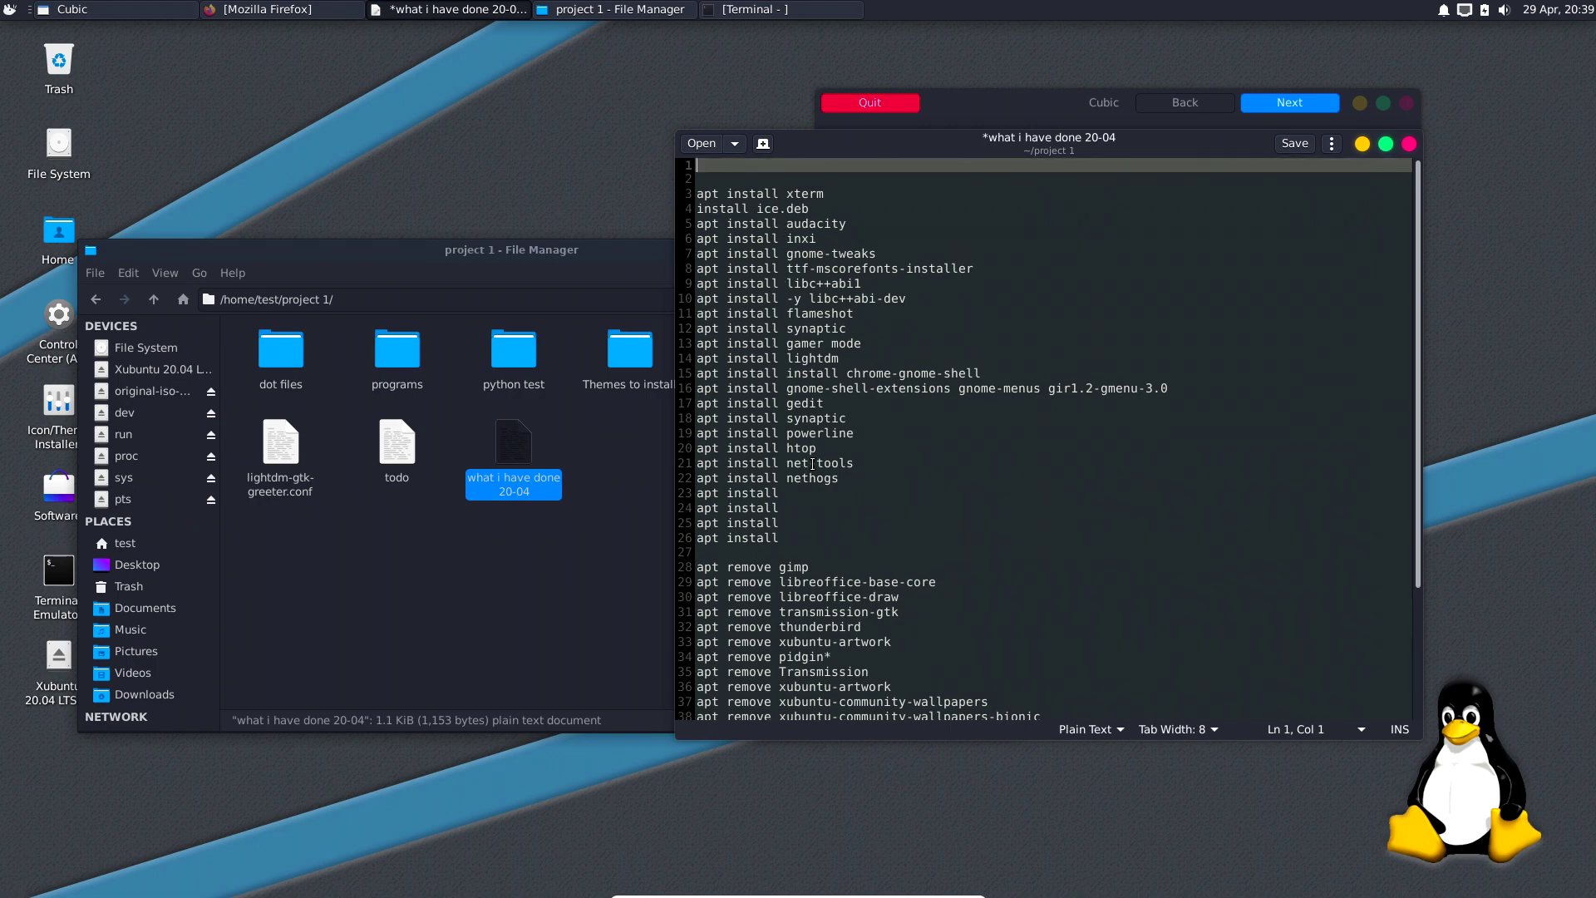
Delete the 'finish controlcenter for xfce' line, leaving line 49 empty.
scroll(805, 396, "down", 4)
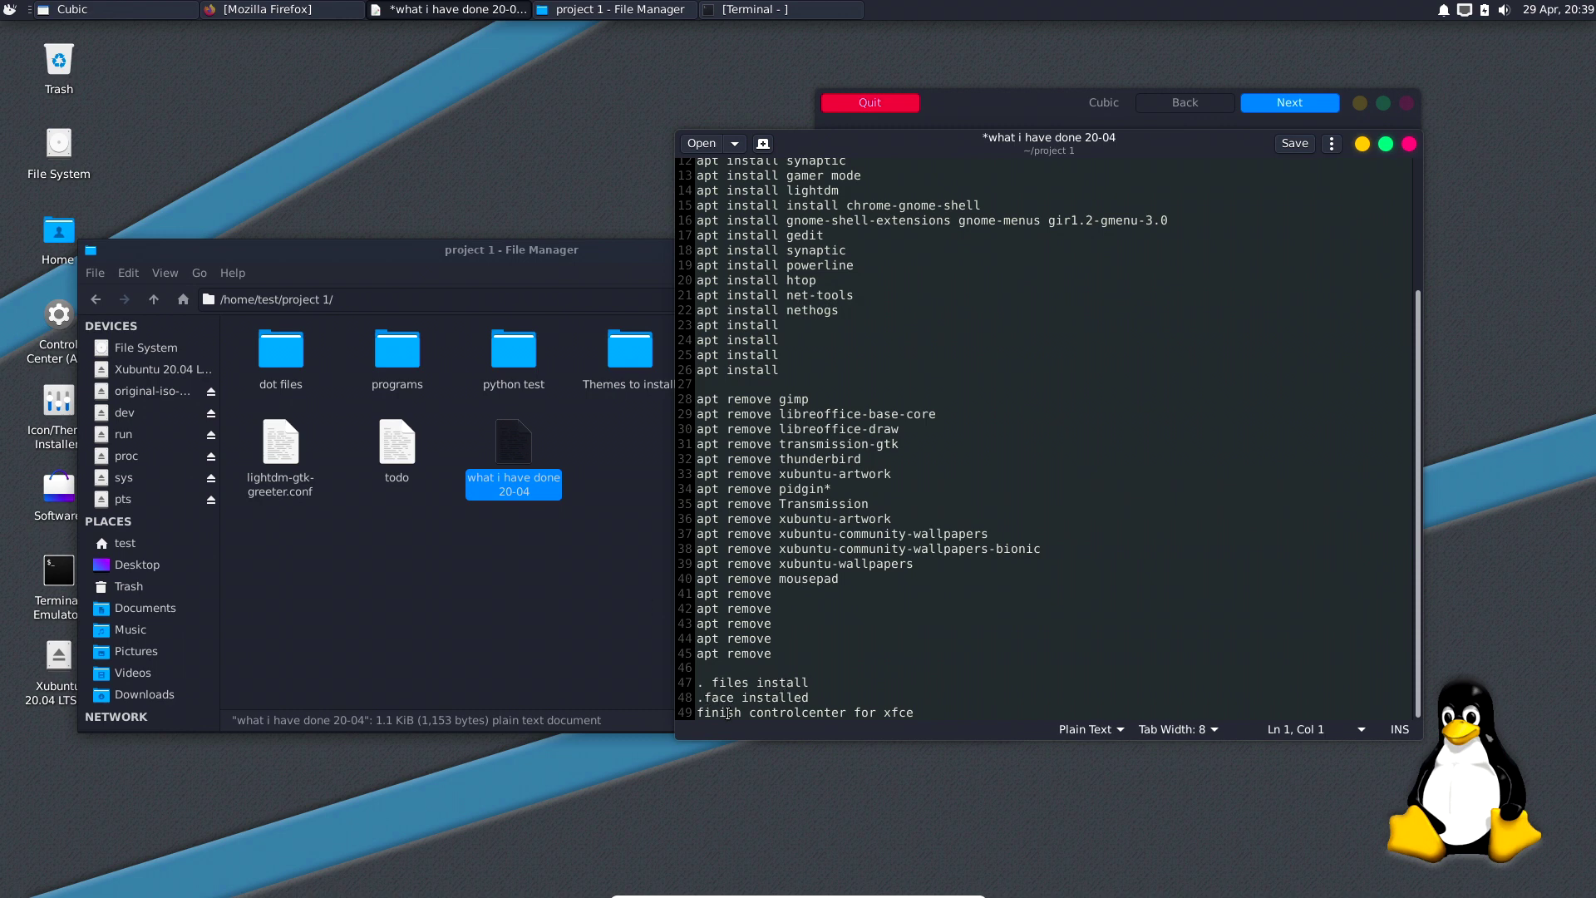
left_click_drag(916, 706, 688, 712)
key("BackSpace")
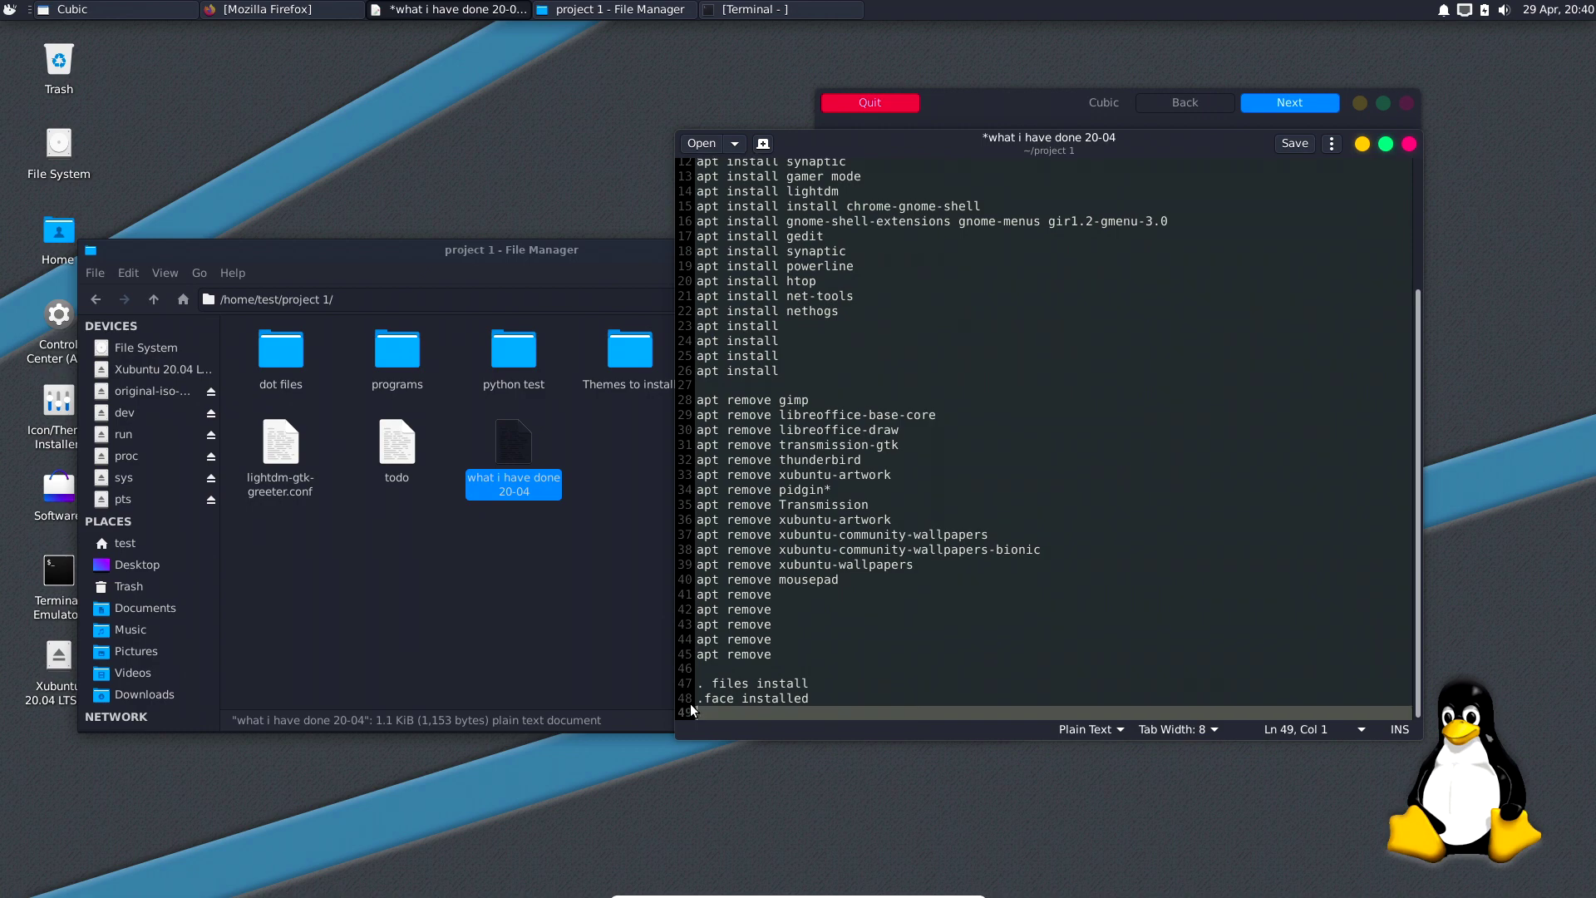
left_click(9, 9)
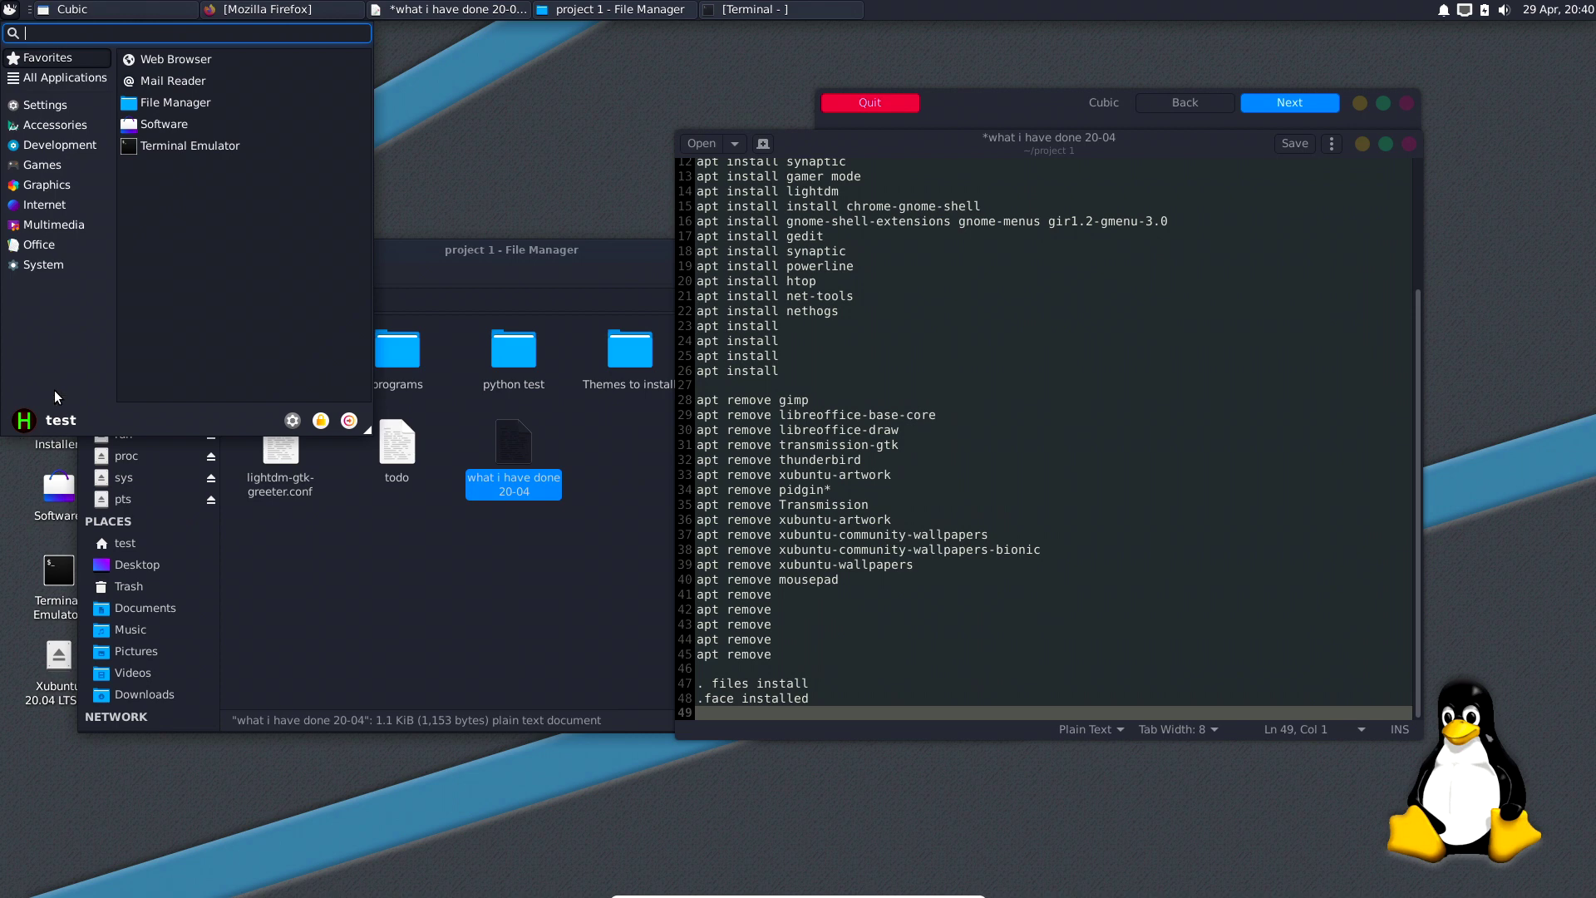
key("Escape")
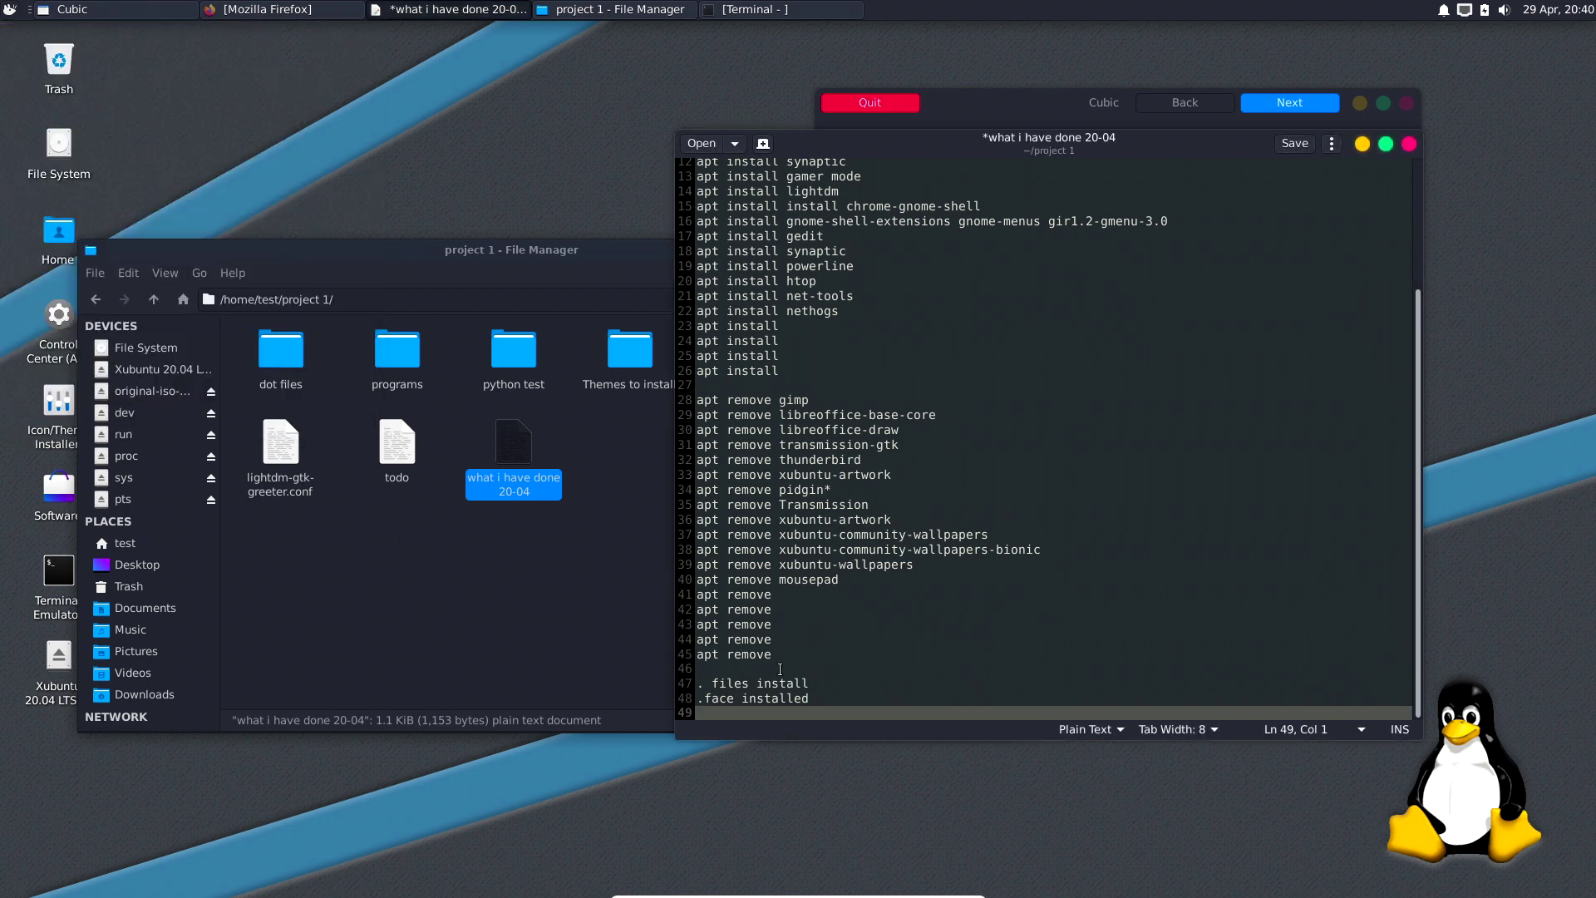
left_click_drag(389, 264, 444, 218)
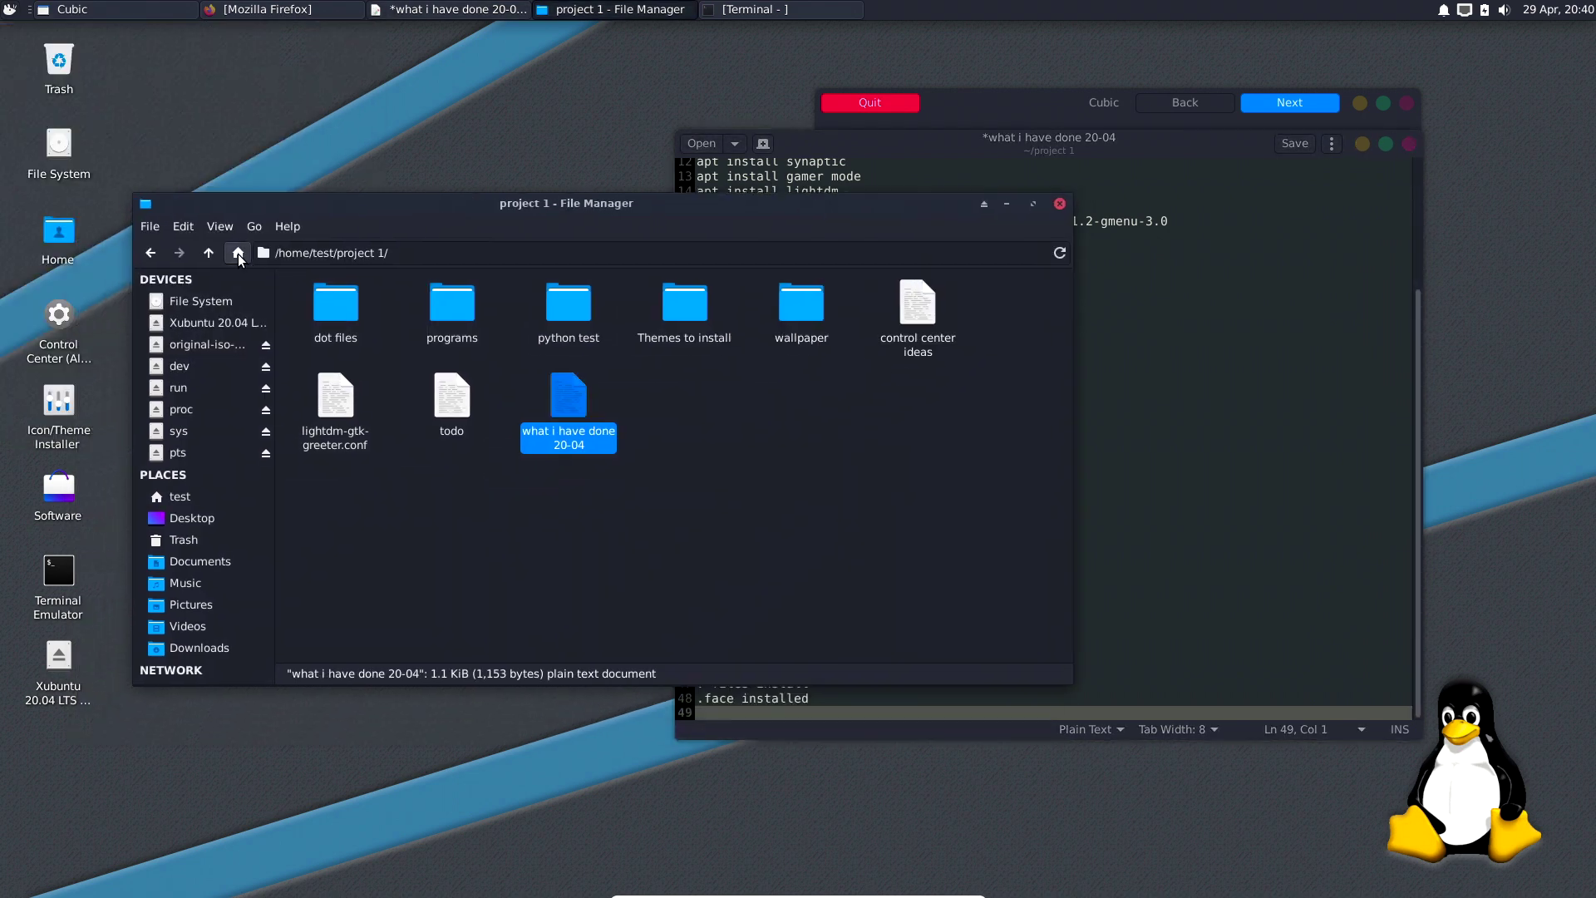
left_click(185, 497)
right_click(424, 434)
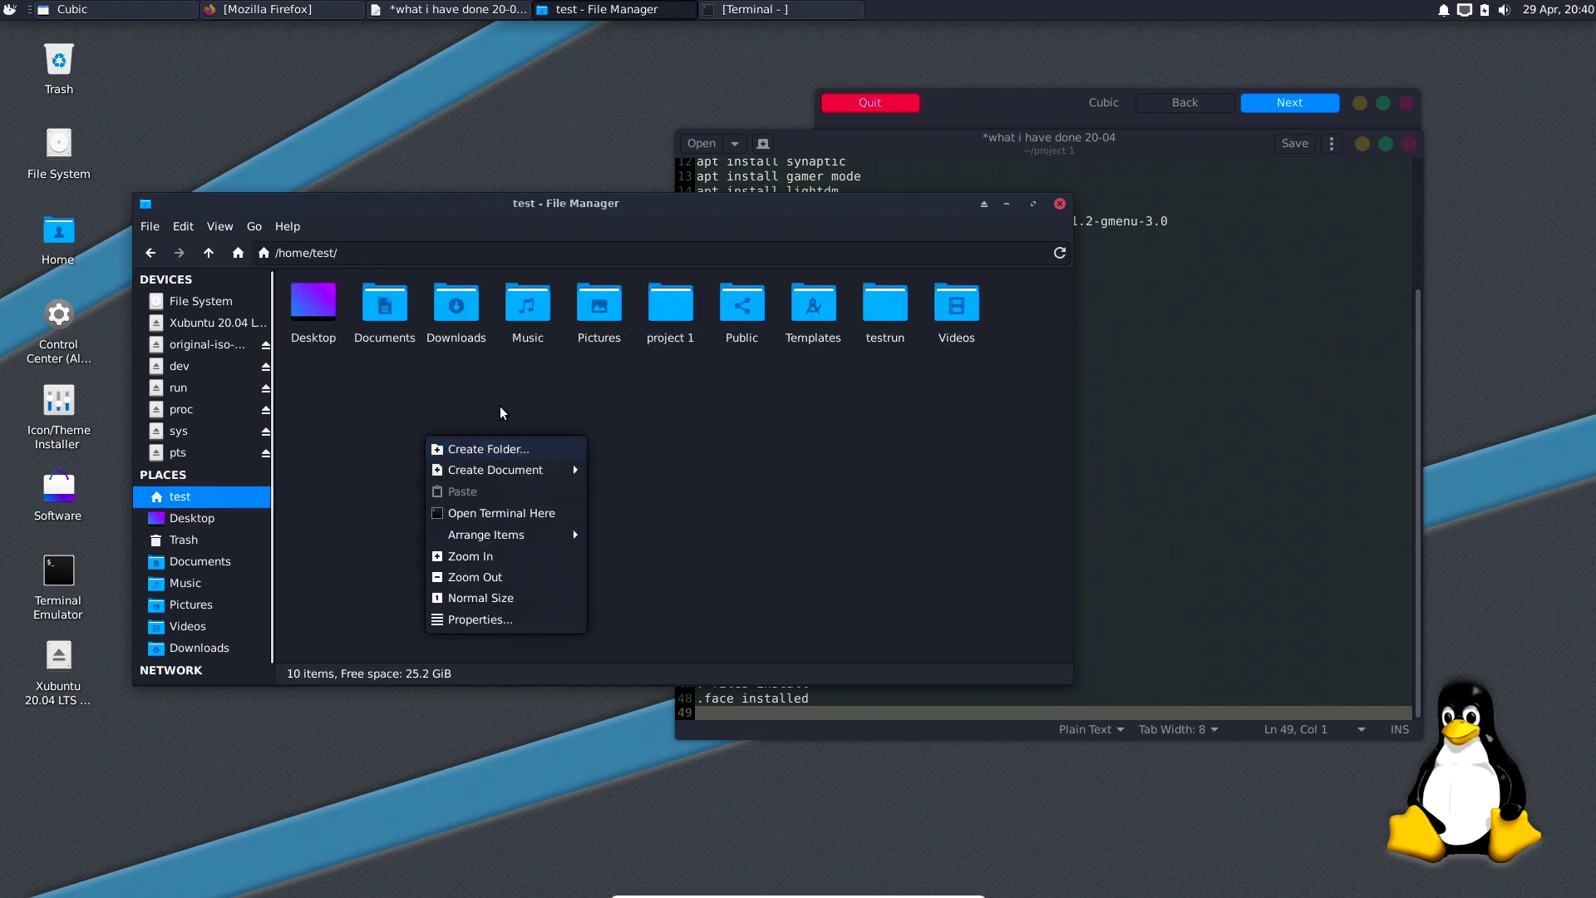
key("Escape")
left_click(221, 227)
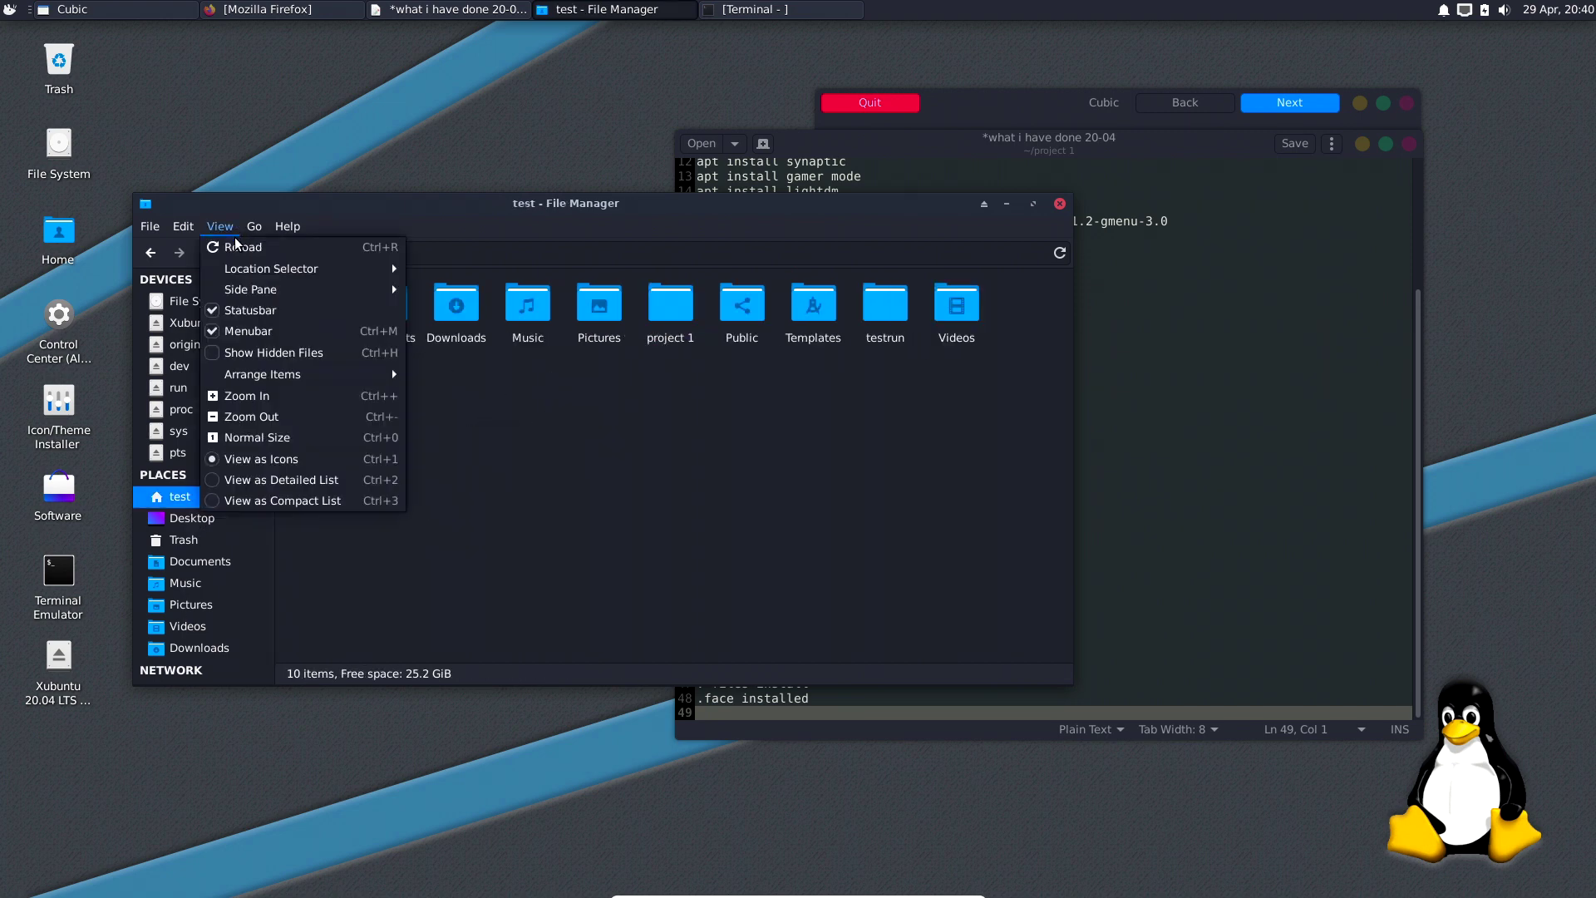
left_click(252, 351)
double_click(562, 327)
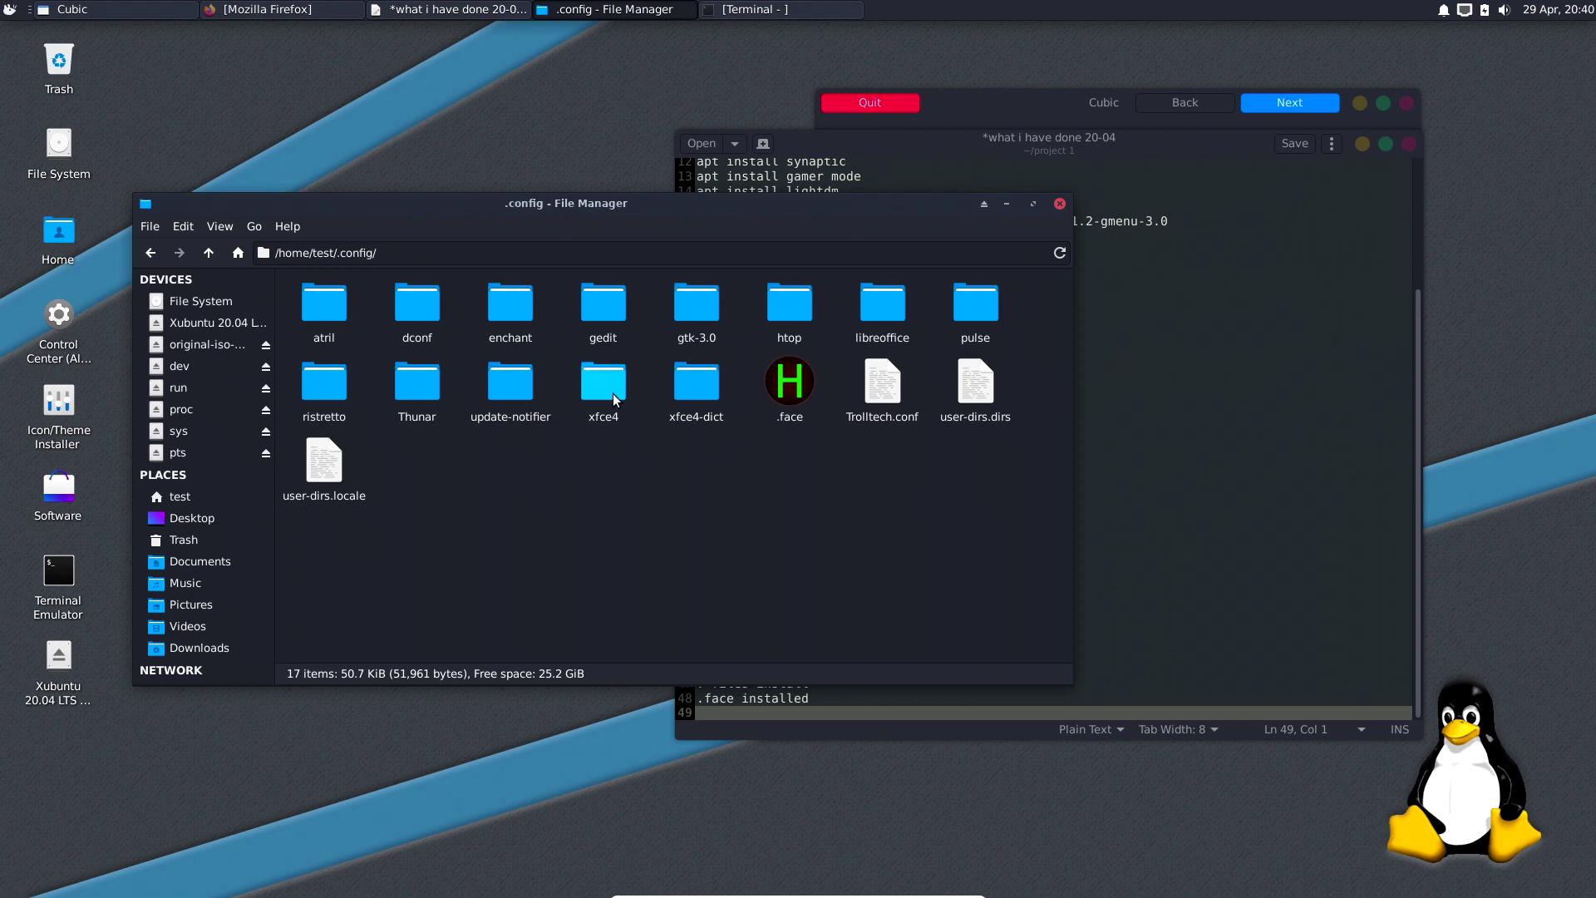
left_click_drag(612, 393, 644, 423)
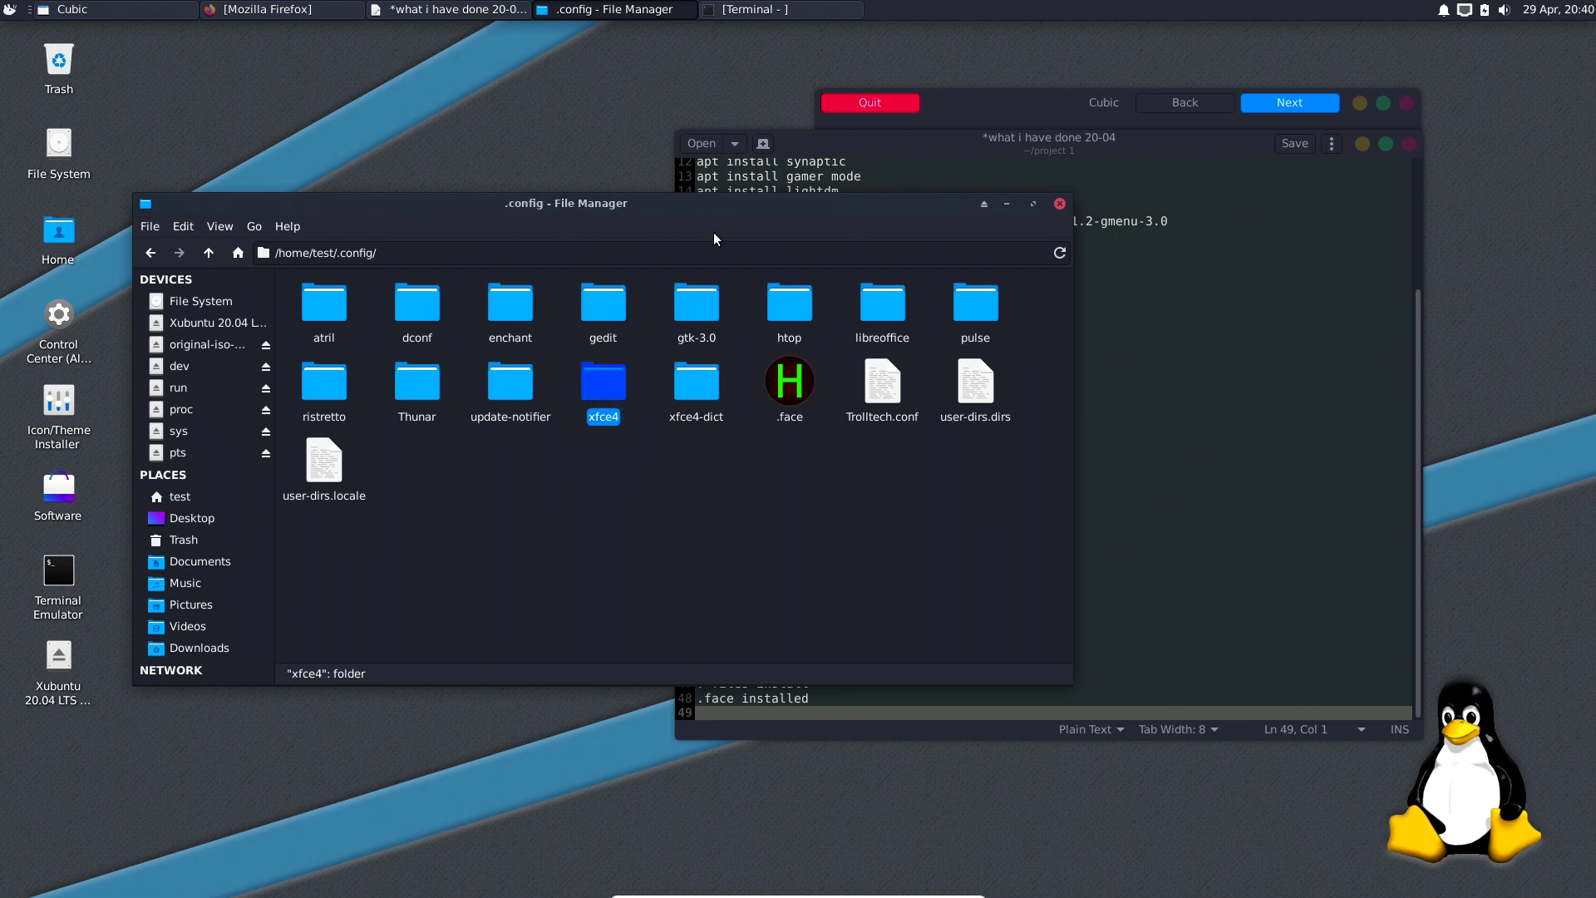
left_click_drag(708, 208, 660, 215)
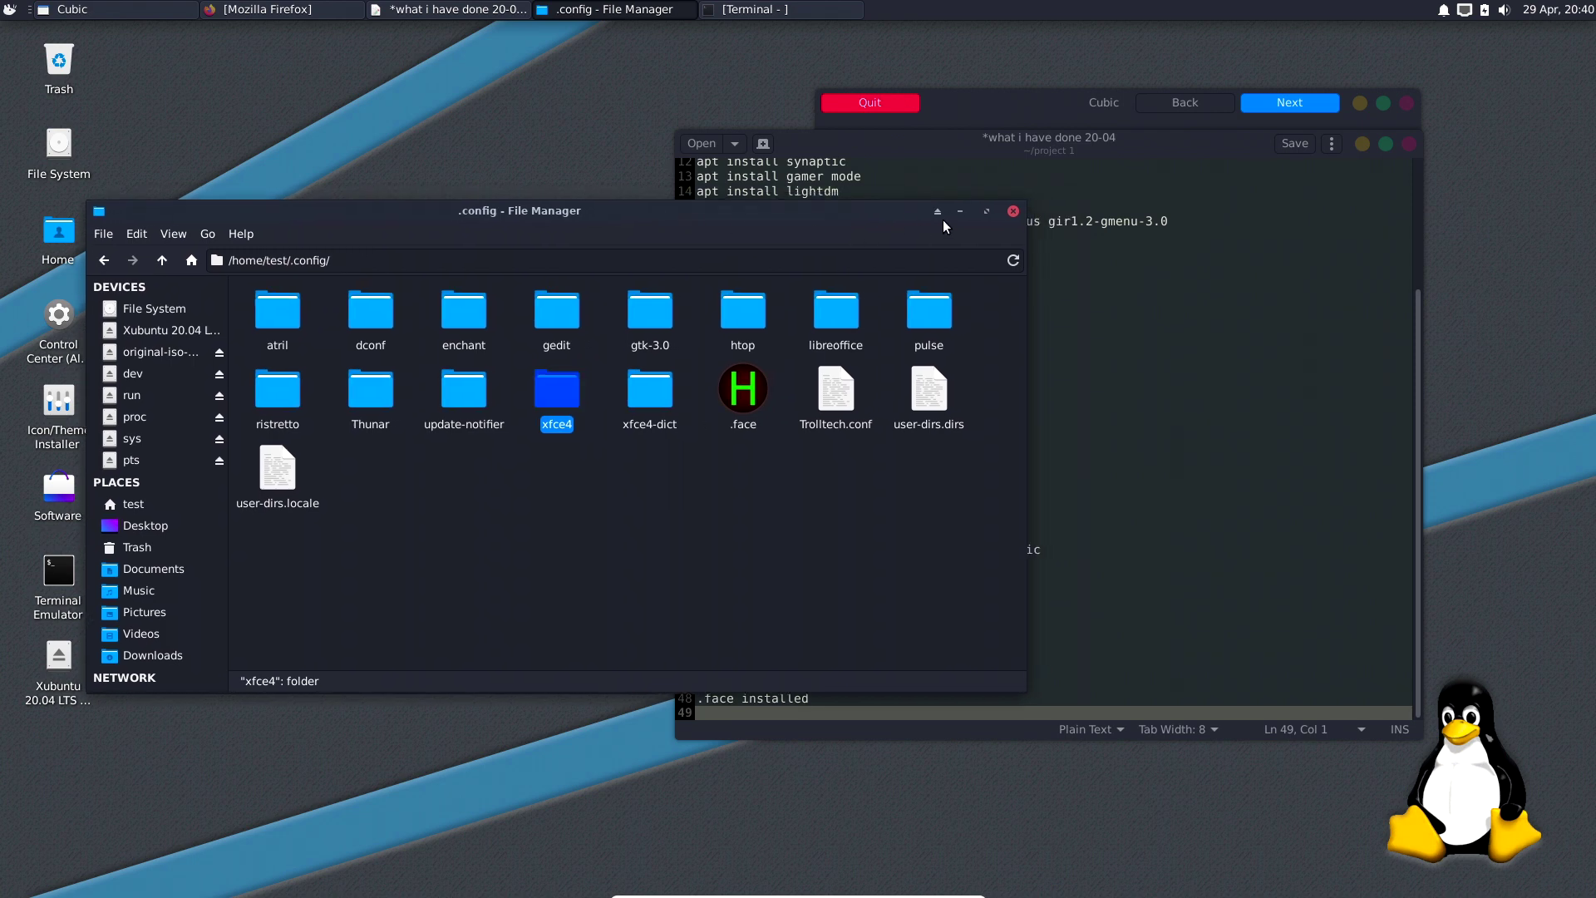
left_click(174, 235)
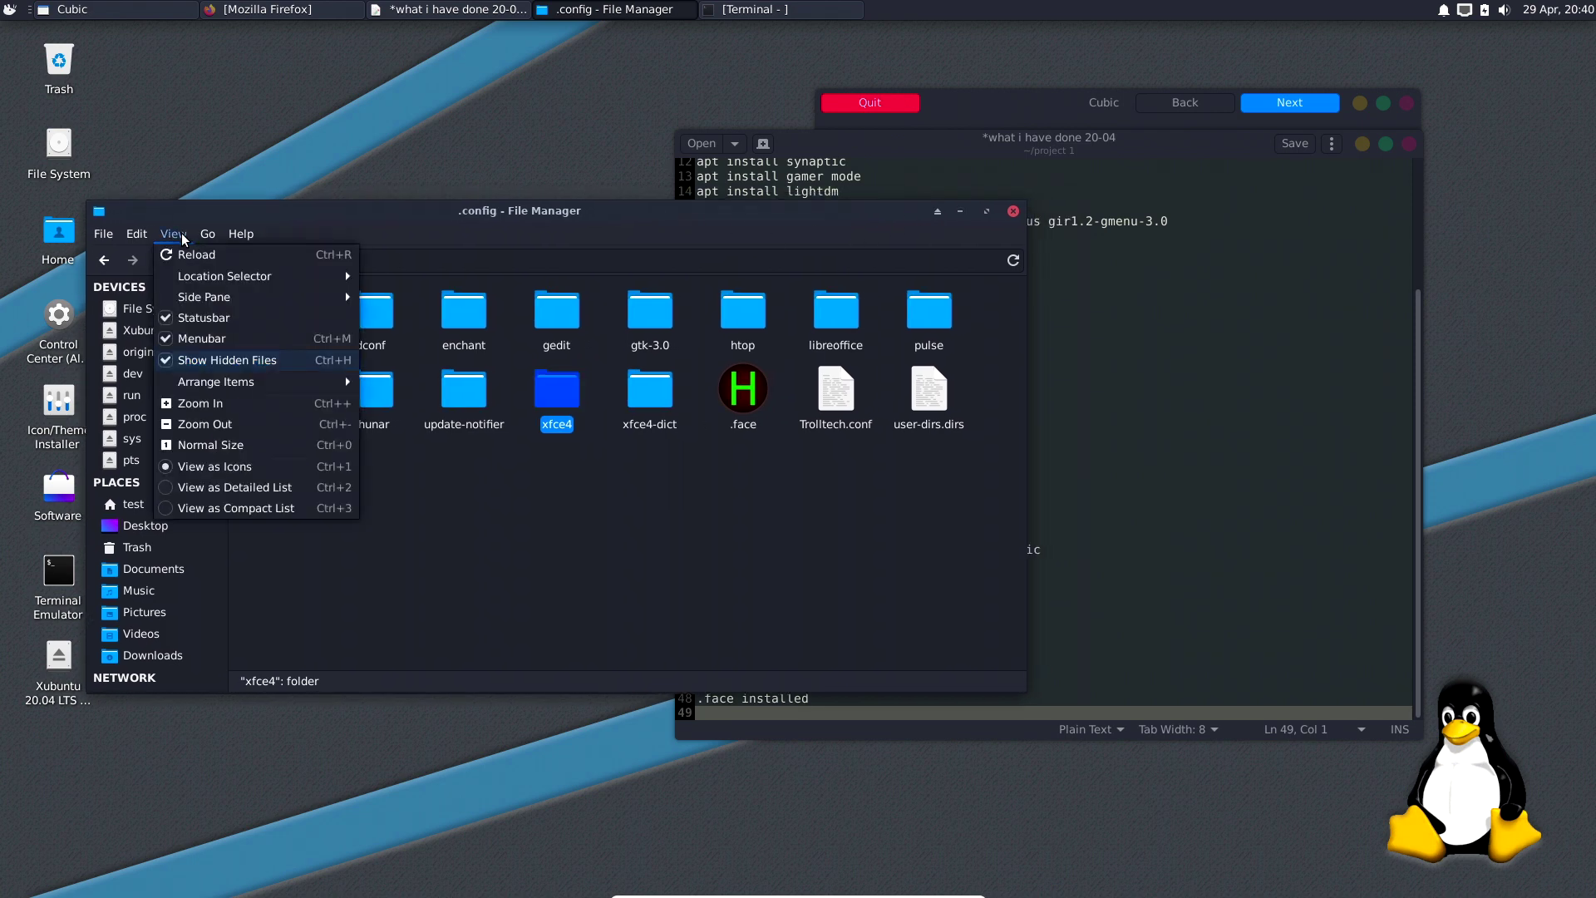
left_click(193, 360)
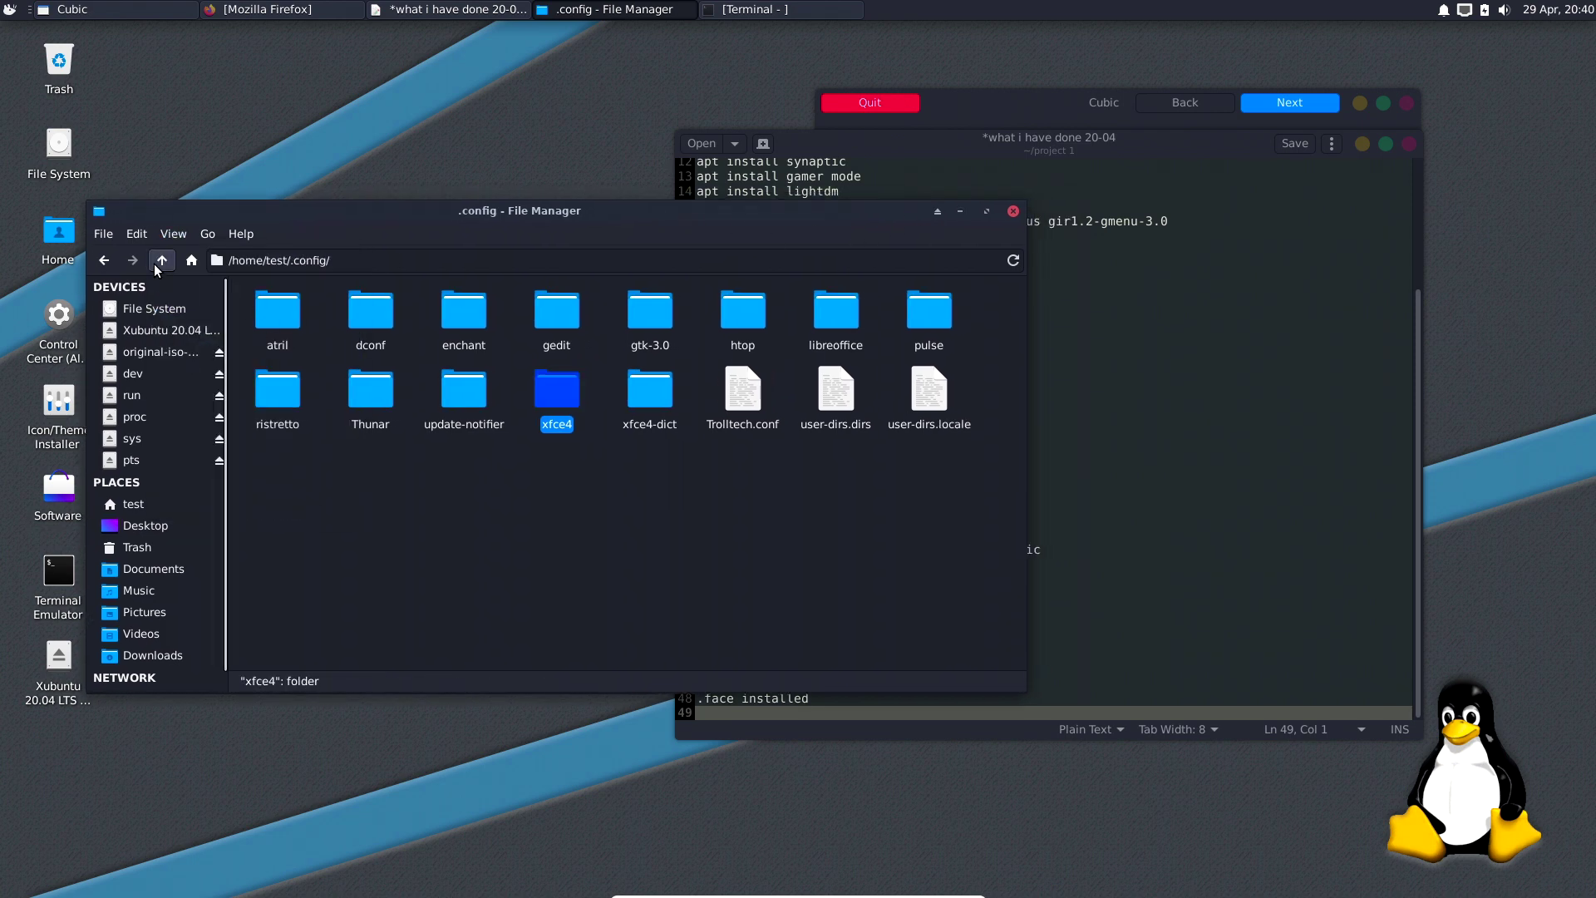
left_click(156, 263)
left_click(160, 261)
double_click(242, 312)
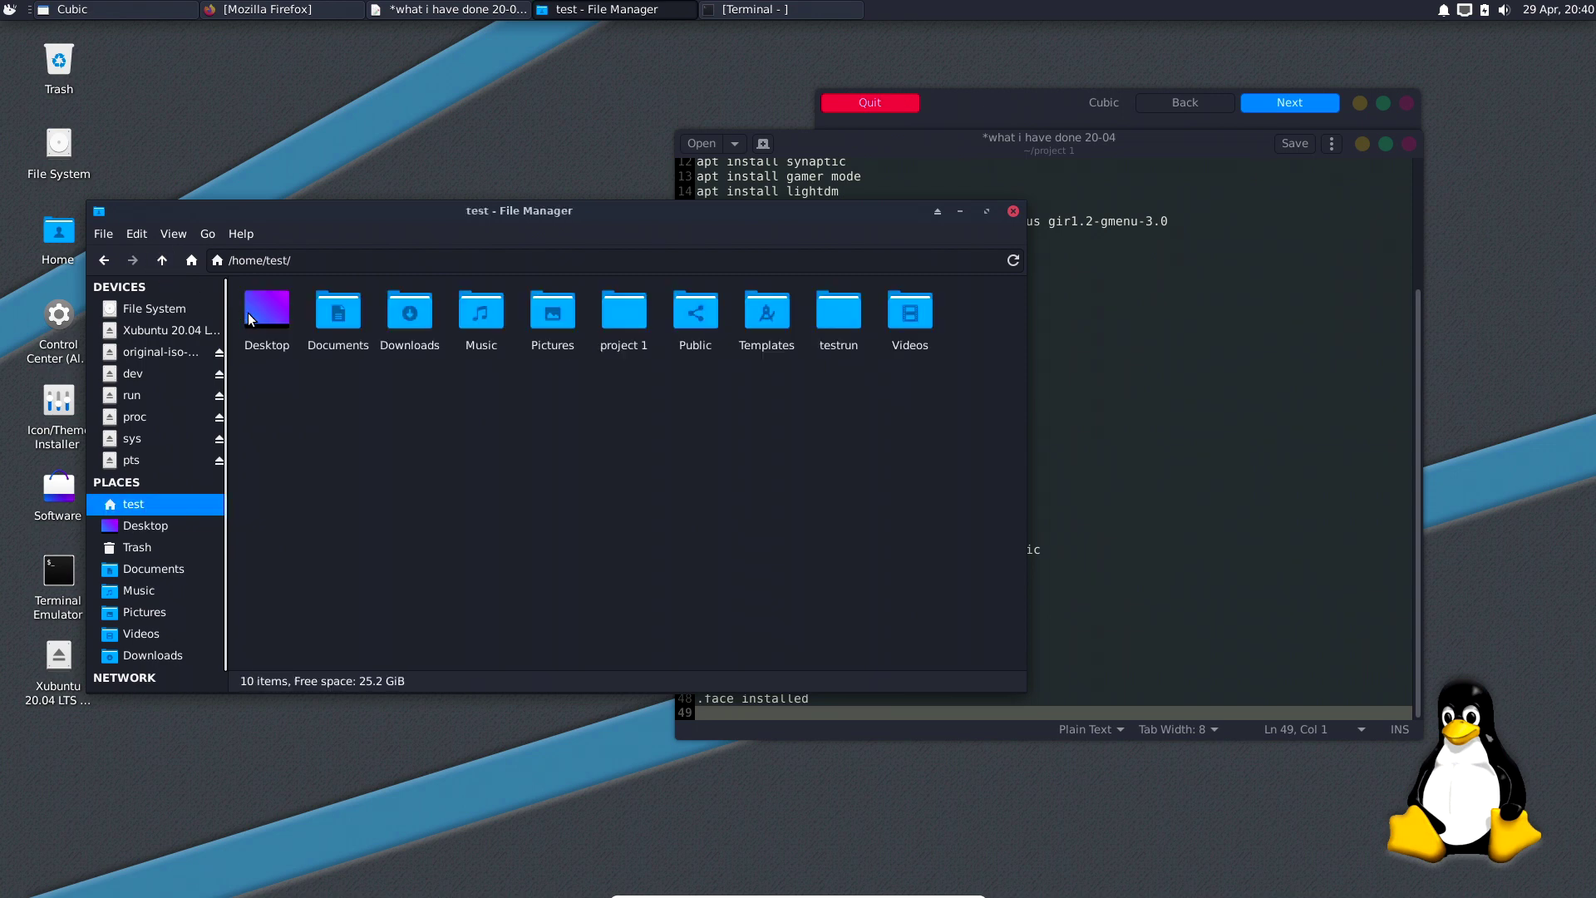
double_click(644, 314)
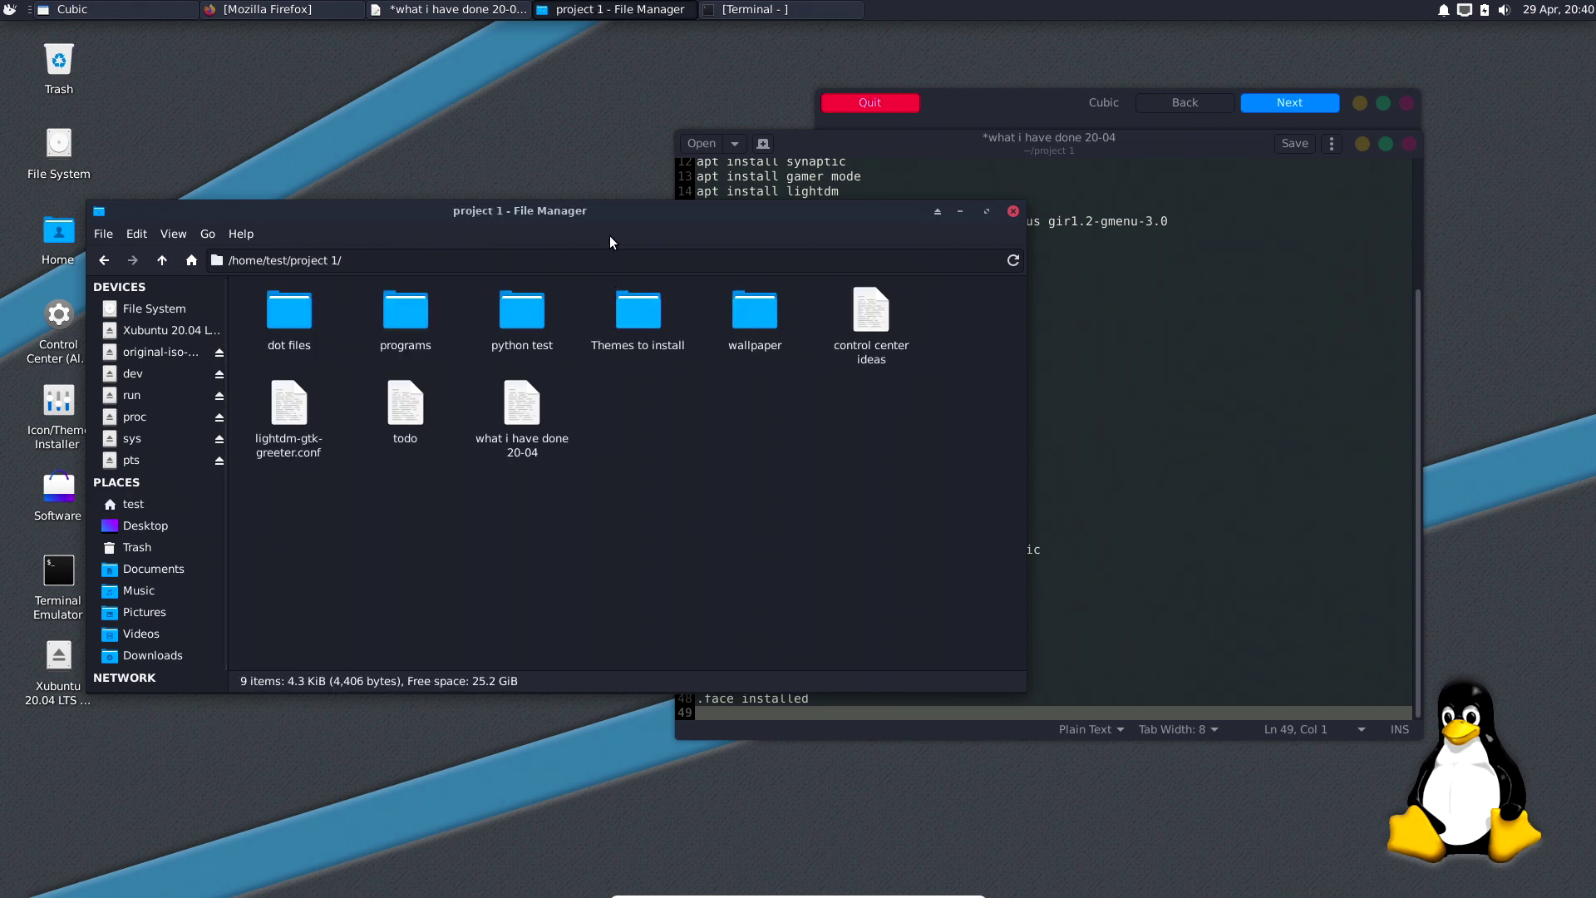
Glance into the programs folder, return to project 1, and save the edited notes.
double_click(386, 321)
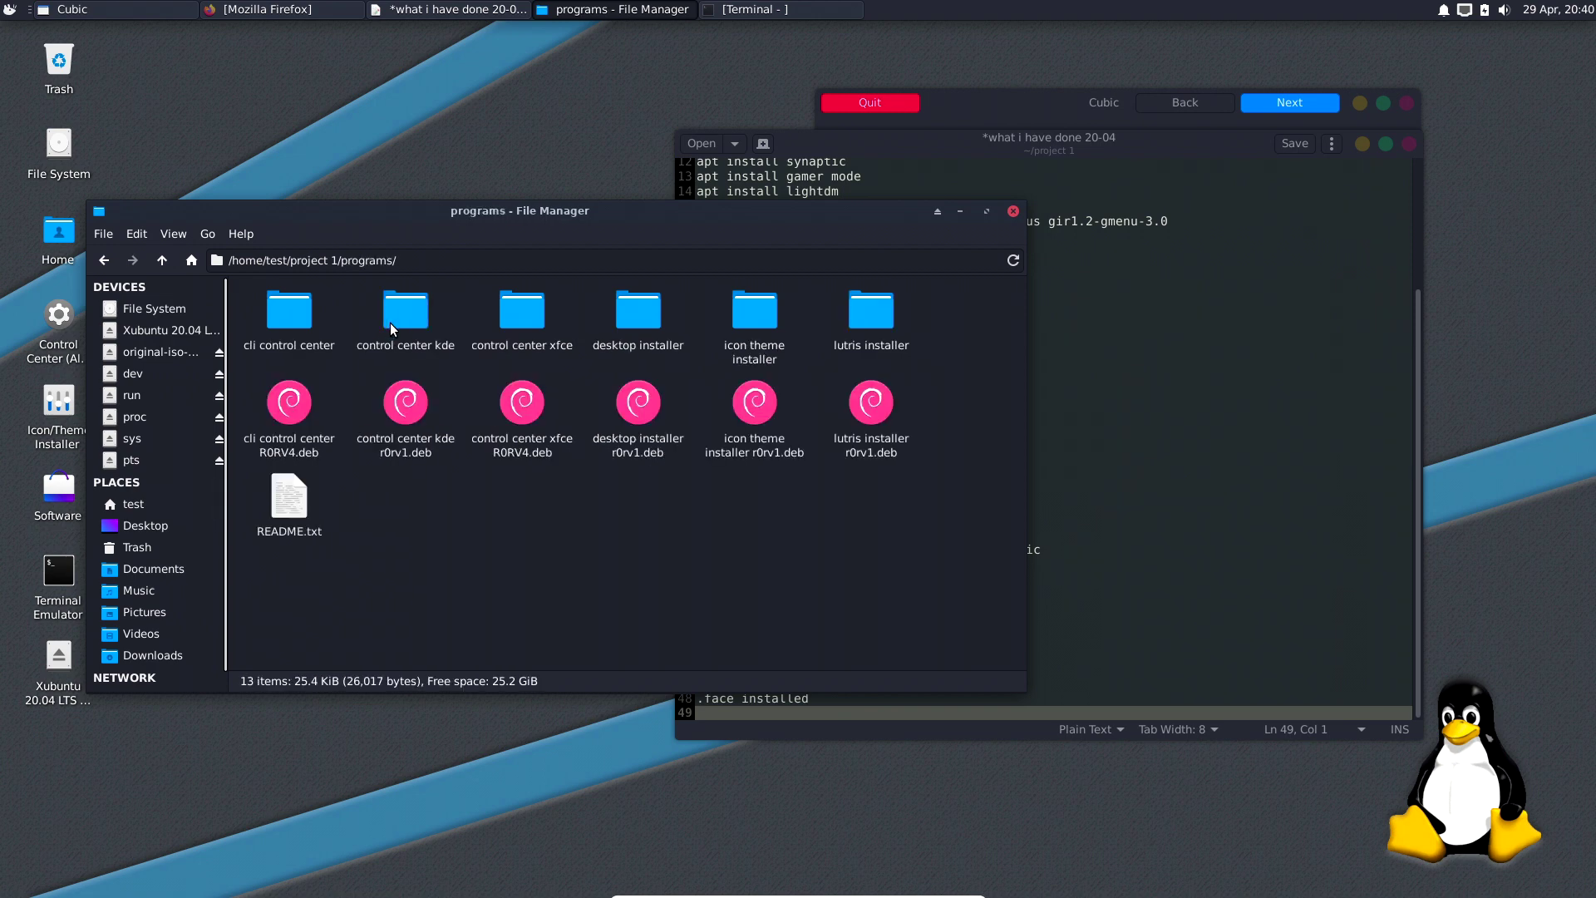
left_click(161, 261)
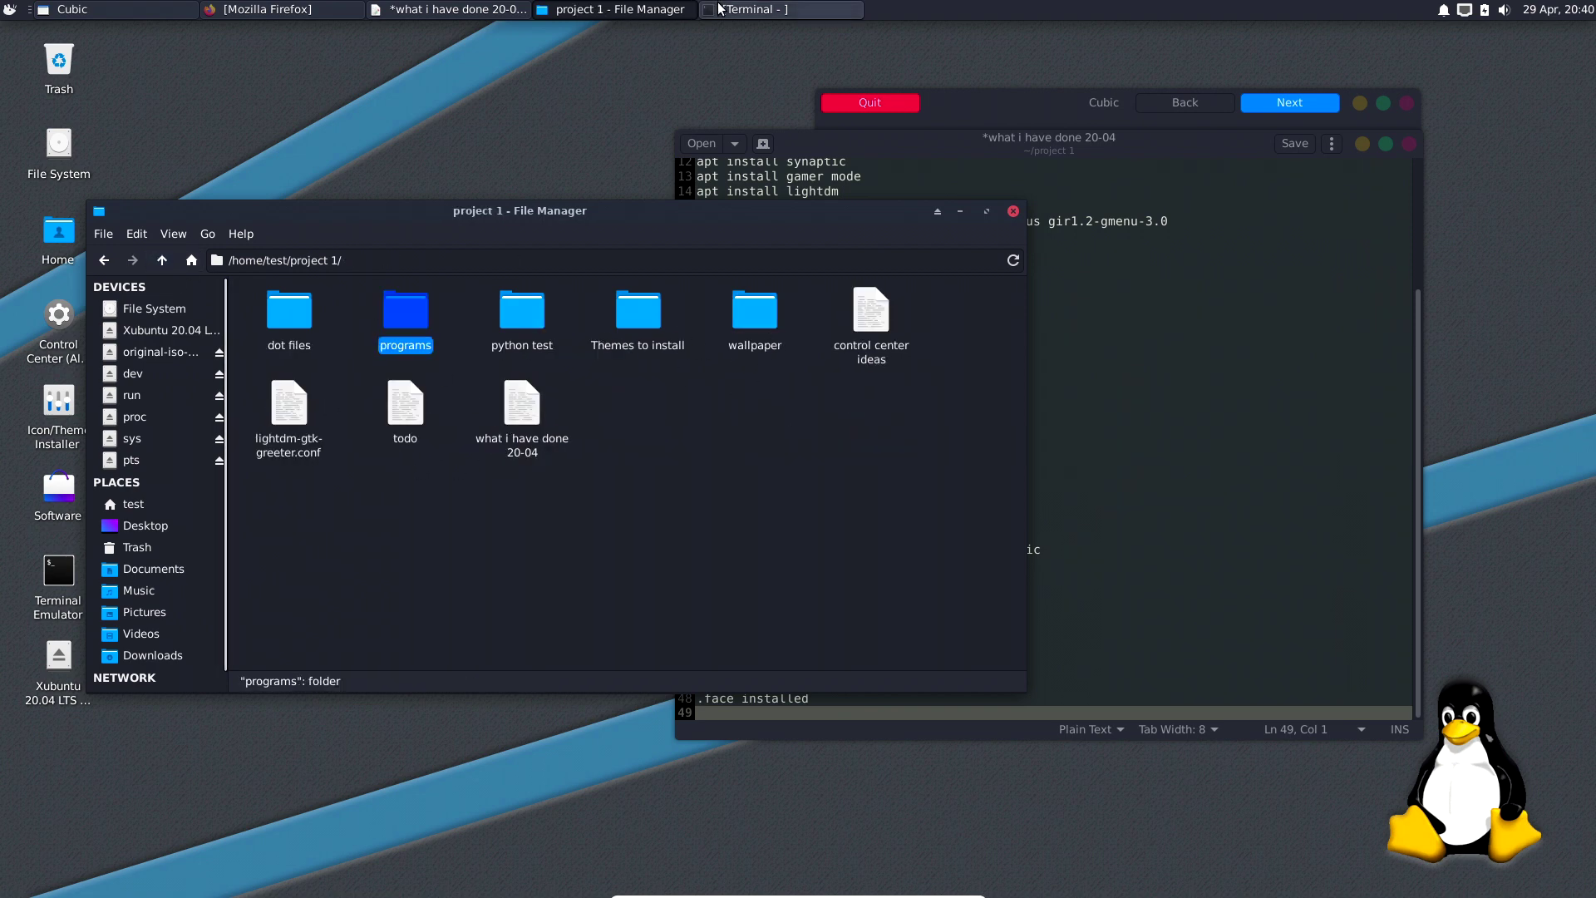
left_click(449, 9)
left_click(1277, 147)
Bring Cubic's chroot terminal forward beside the editor, ready for typing.
left_click_drag(1202, 144, 572, 154)
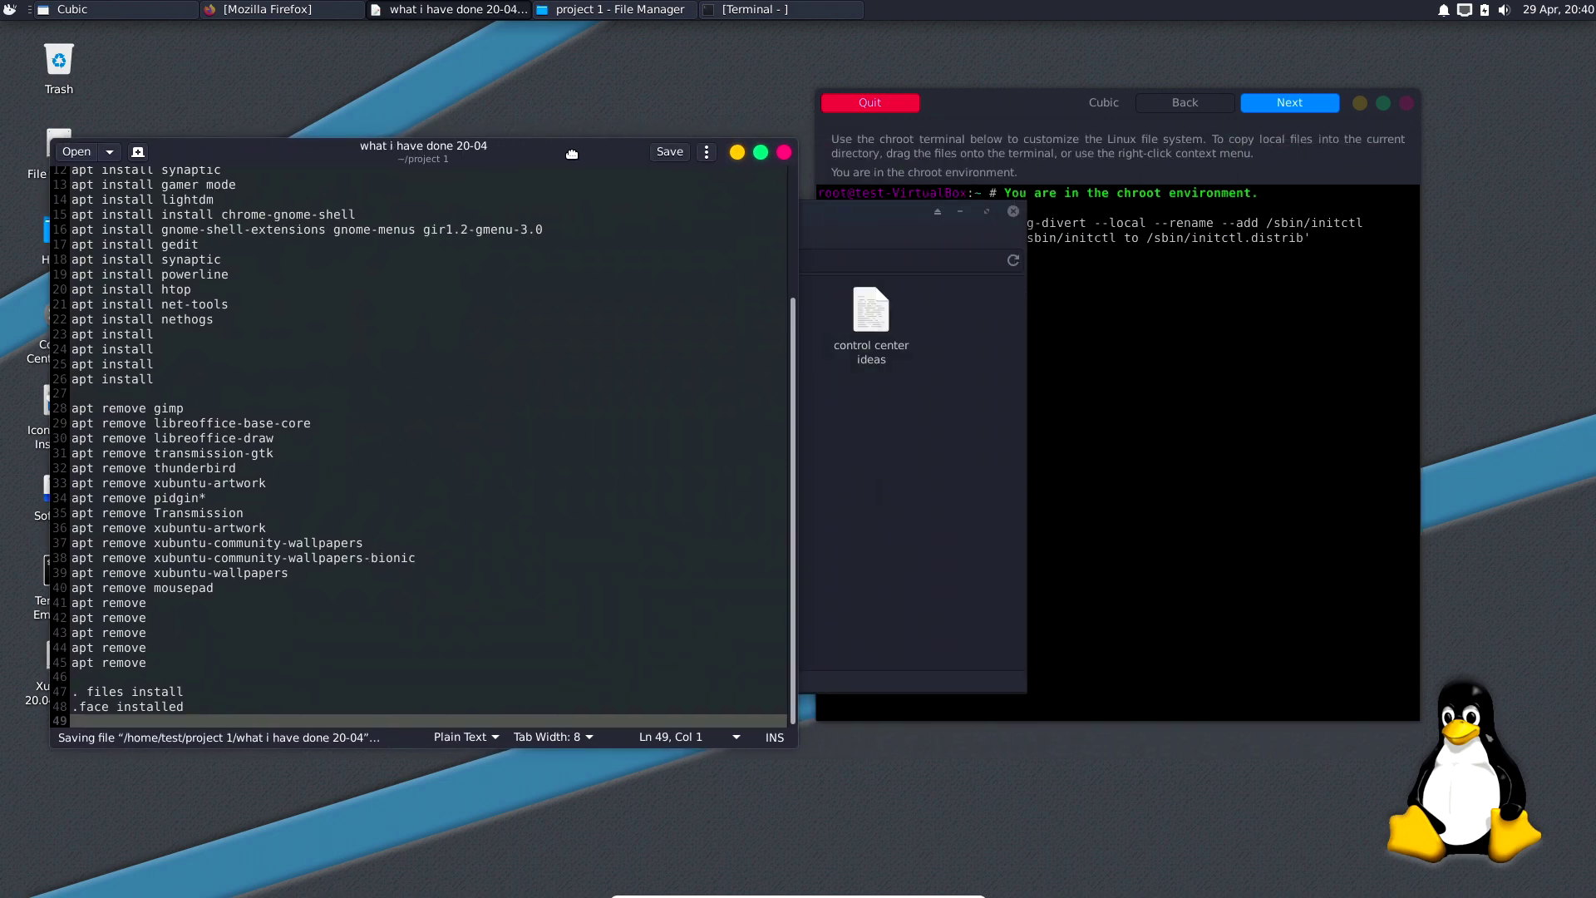
left_click(1126, 135)
left_click_drag(584, 160, 636, 145)
left_click(1036, 340)
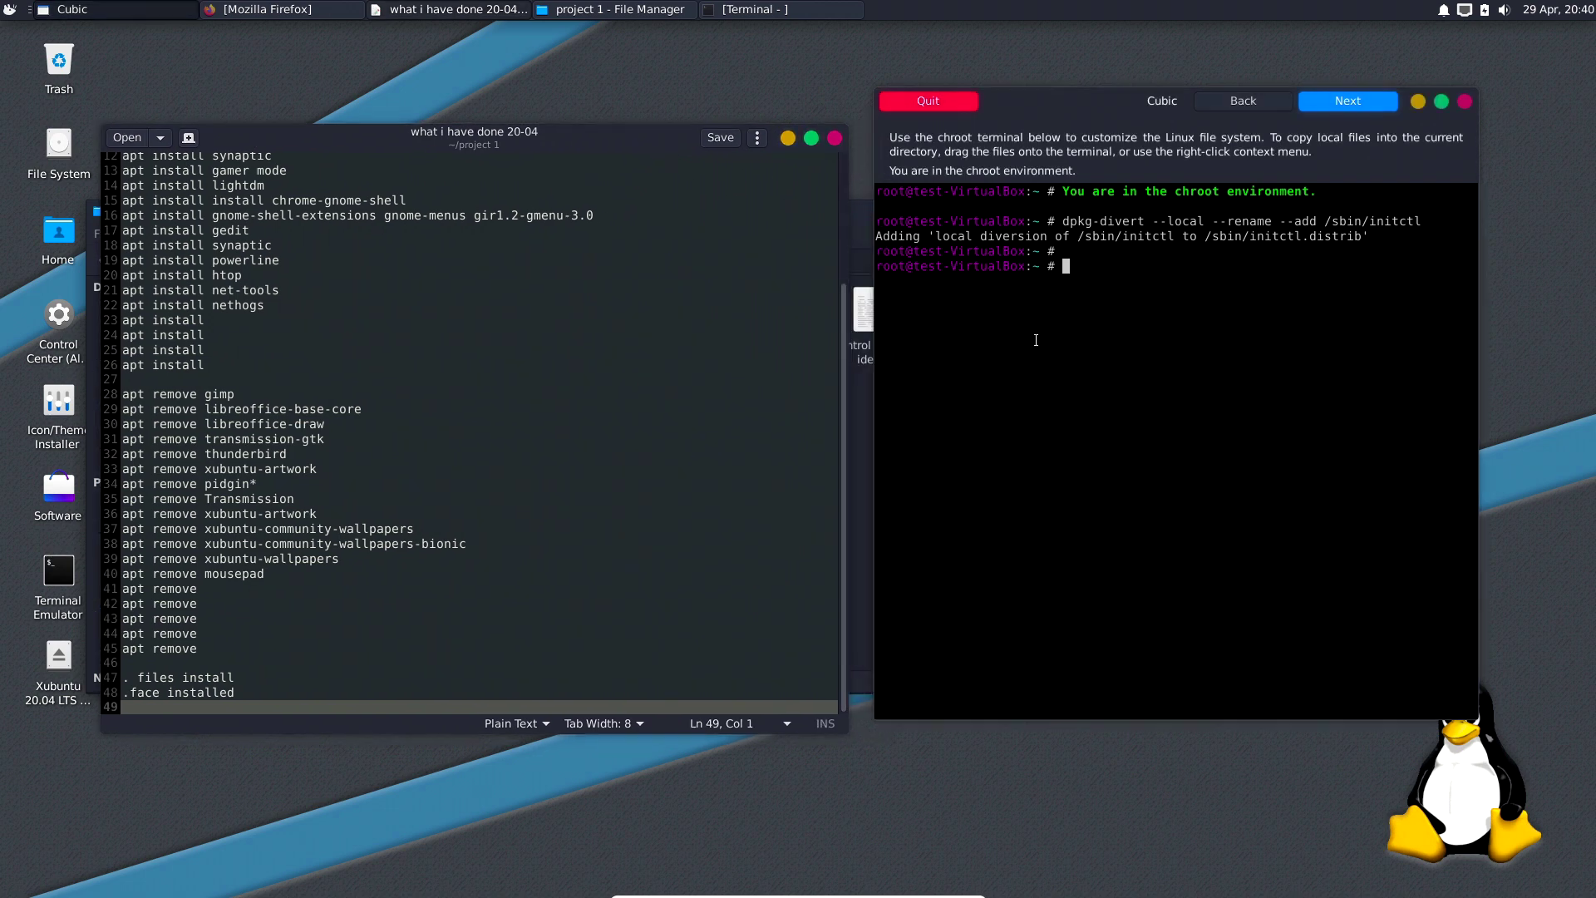